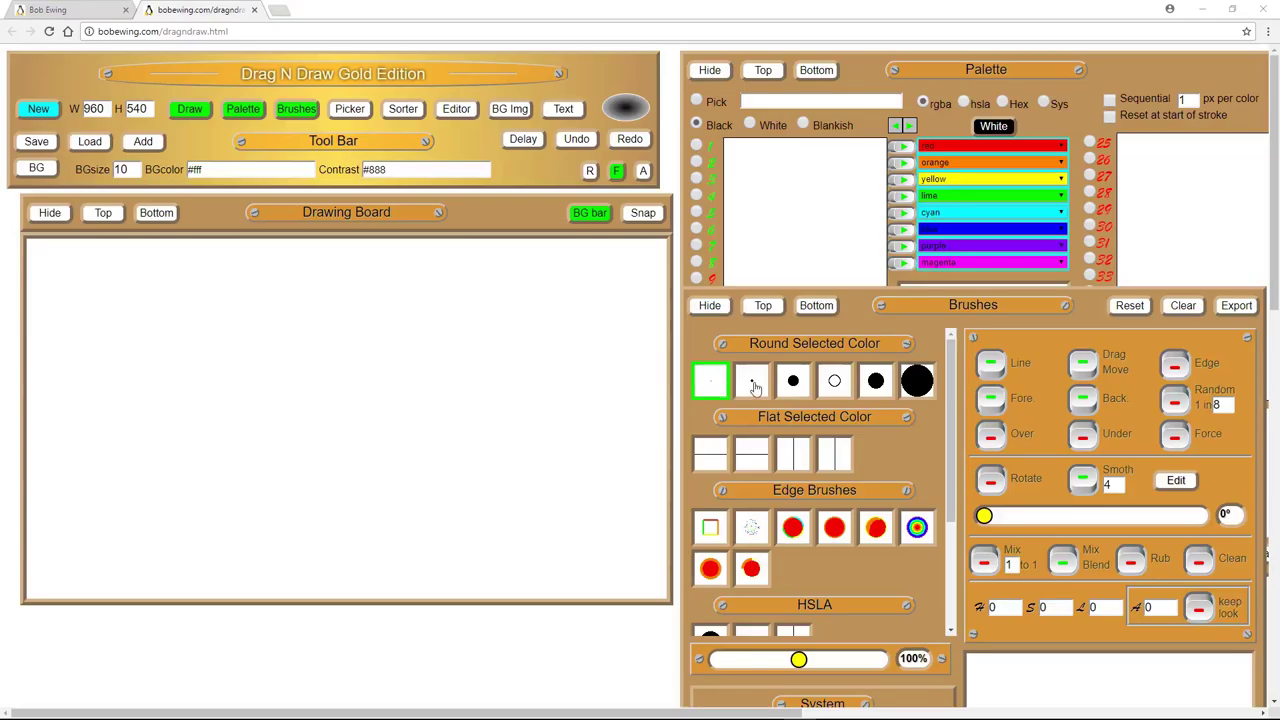
Draw a yellow triangle-like figure on the board with the medium round dot brush
left_click(792, 384)
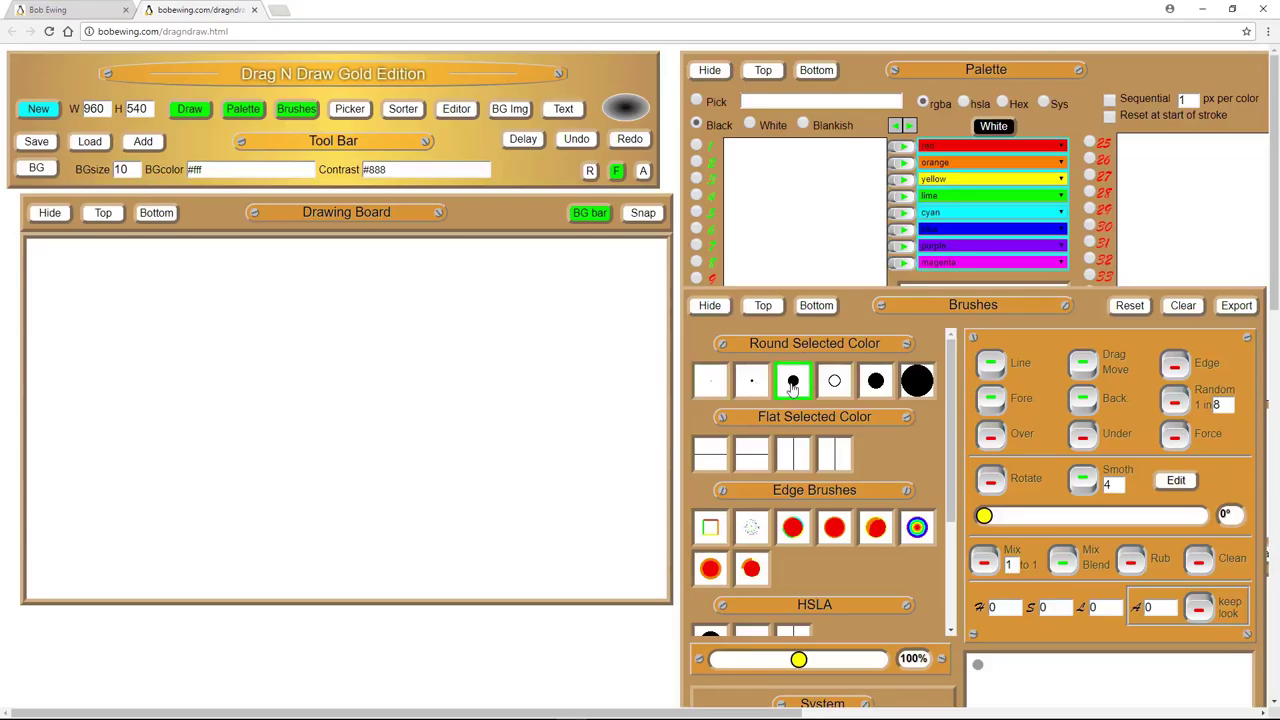
left_click(696, 178)
mouse_move(449, 306)
left_mouse_down()
mouse_move(535, 359)
mouse_move(506, 381)
mouse_move(434, 381)
mouse_move(491, 304)
mouse_move(507, 313)
mouse_move(491, 405)
left_mouse_up()
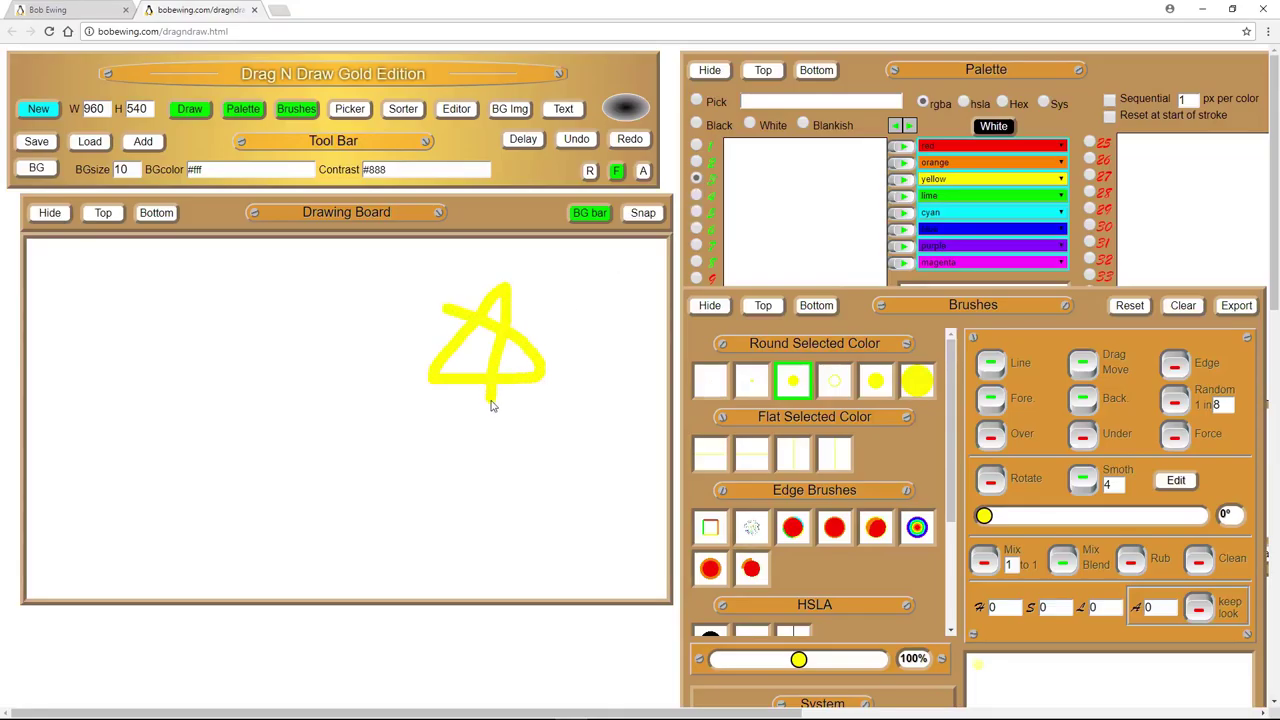
Draw a blue loop around the yellow figure and nudge the tool bar slightly right
left_click(696, 228)
mouse_move(582, 305)
left_mouse_down()
mouse_move(459, 291)
mouse_move(372, 349)
mouse_move(391, 408)
mouse_move(491, 435)
mouse_move(598, 389)
mouse_move(626, 323)
mouse_move(606, 302)
mouse_move(577, 310)
left_mouse_up()
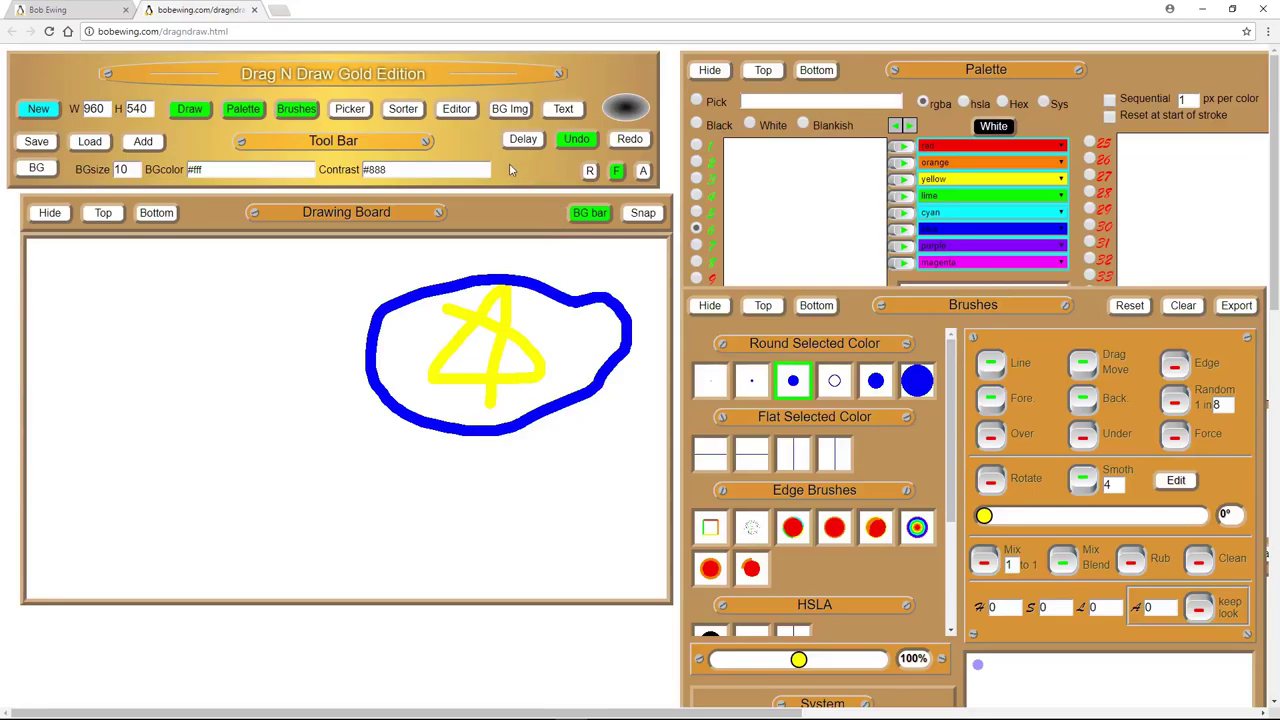
mouse_move(509, 163)
left_mouse_down()
mouse_move(546, 203)
mouse_move(535, 215)
mouse_move(517, 169)
left_mouse_up()
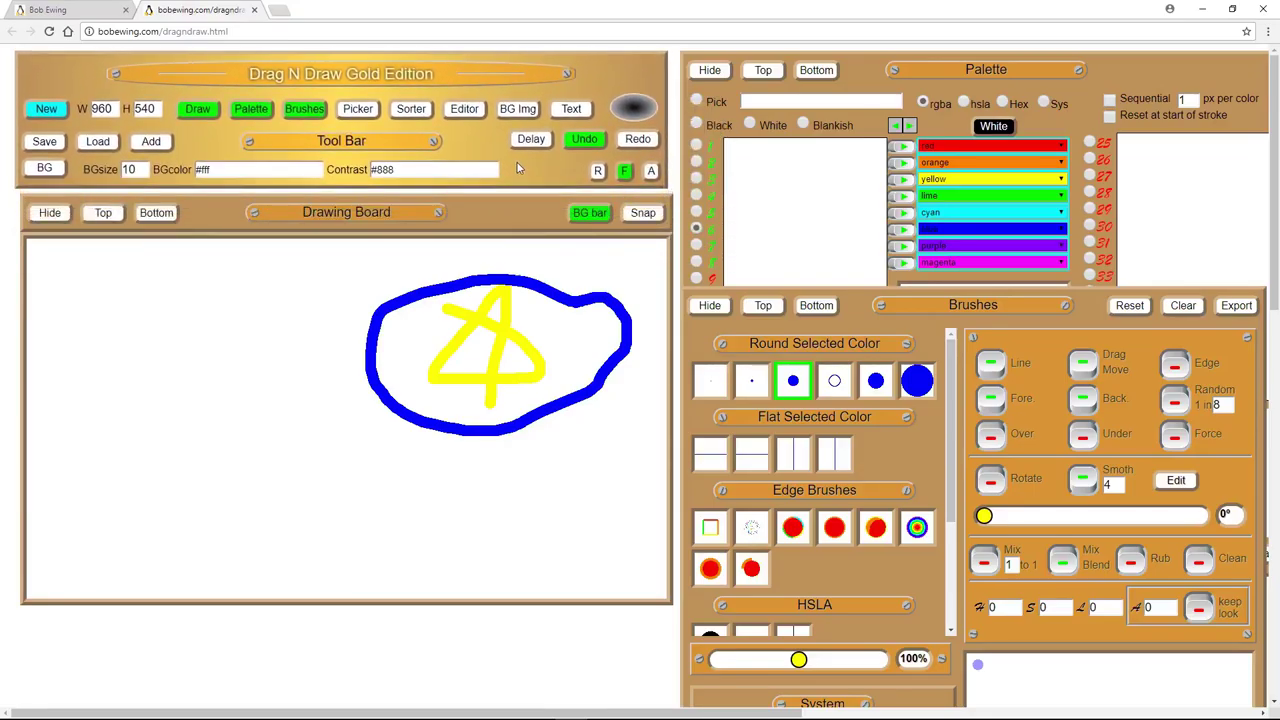
Turn on the Tool Bar's F option so it stays fixed while the page scrolls
scroll(519, 192, "down", 4)
scroll(519, 199, "up", 3)
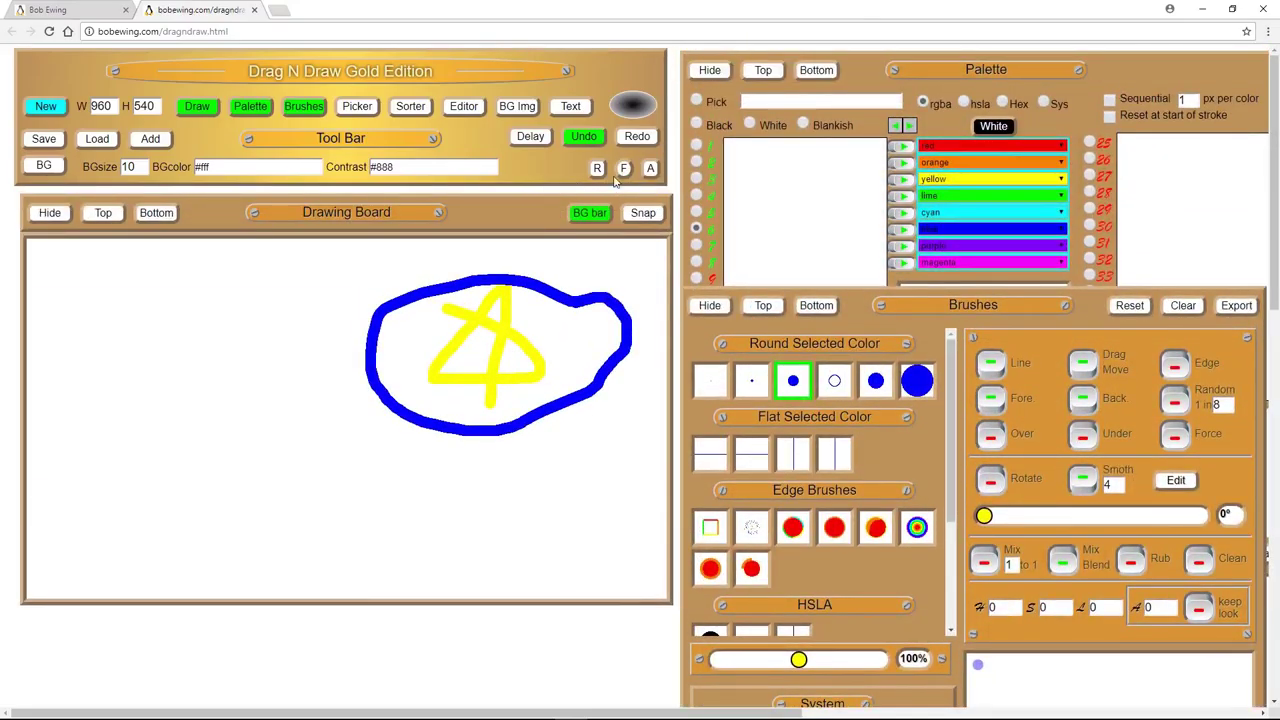
scroll(528, 207, "down", 3)
scroll(529, 209, "up", 3)
left_click(623, 168)
scroll(527, 213, "down", 3)
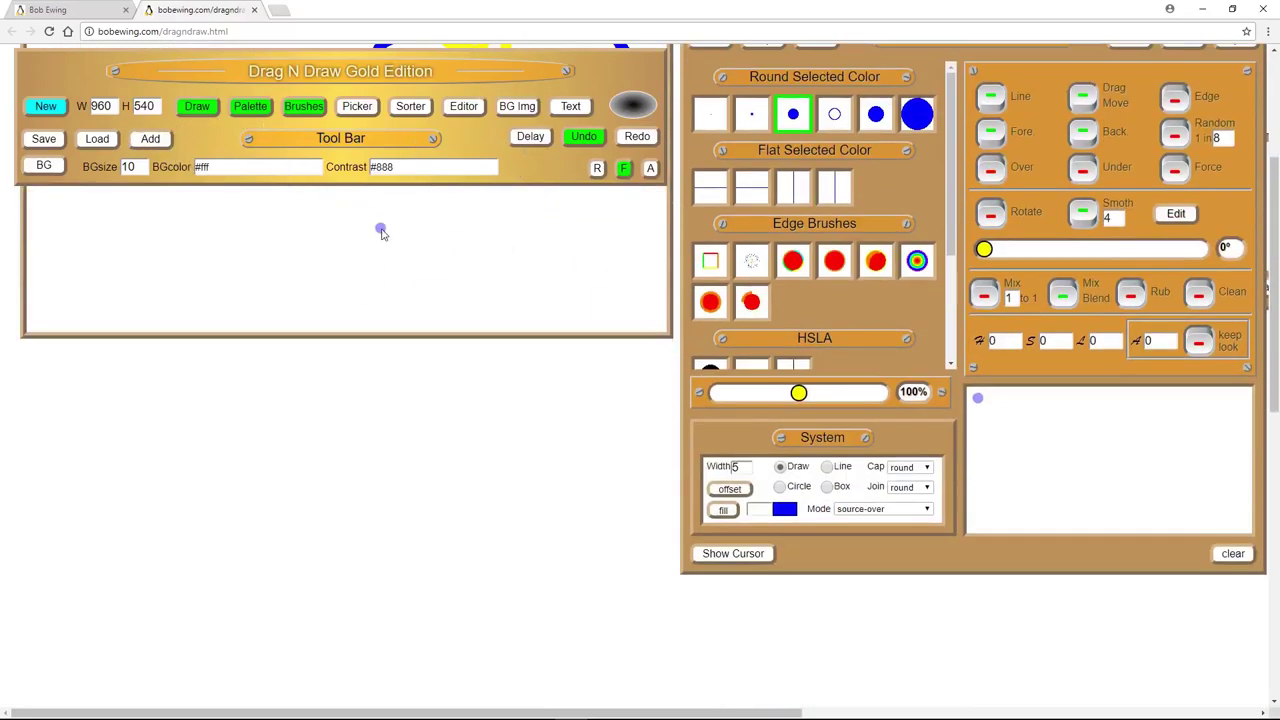
scroll(380, 232, "up", 3)
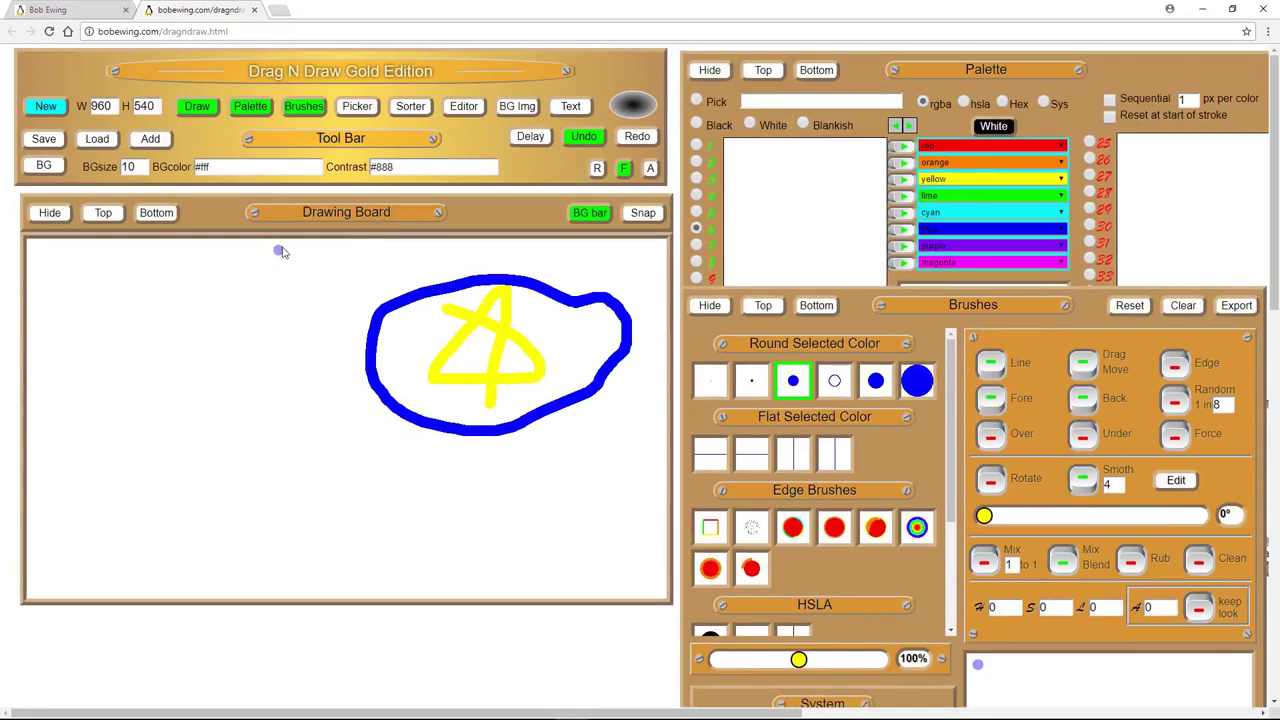
Nudge the Drawing Board, Palette and Brushes panels into slightly new positions
mouse_move(494, 213)
left_mouse_down()
mouse_move(571, 264)
mouse_move(507, 245)
mouse_move(491, 283)
mouse_move(478, 222)
left_mouse_up()
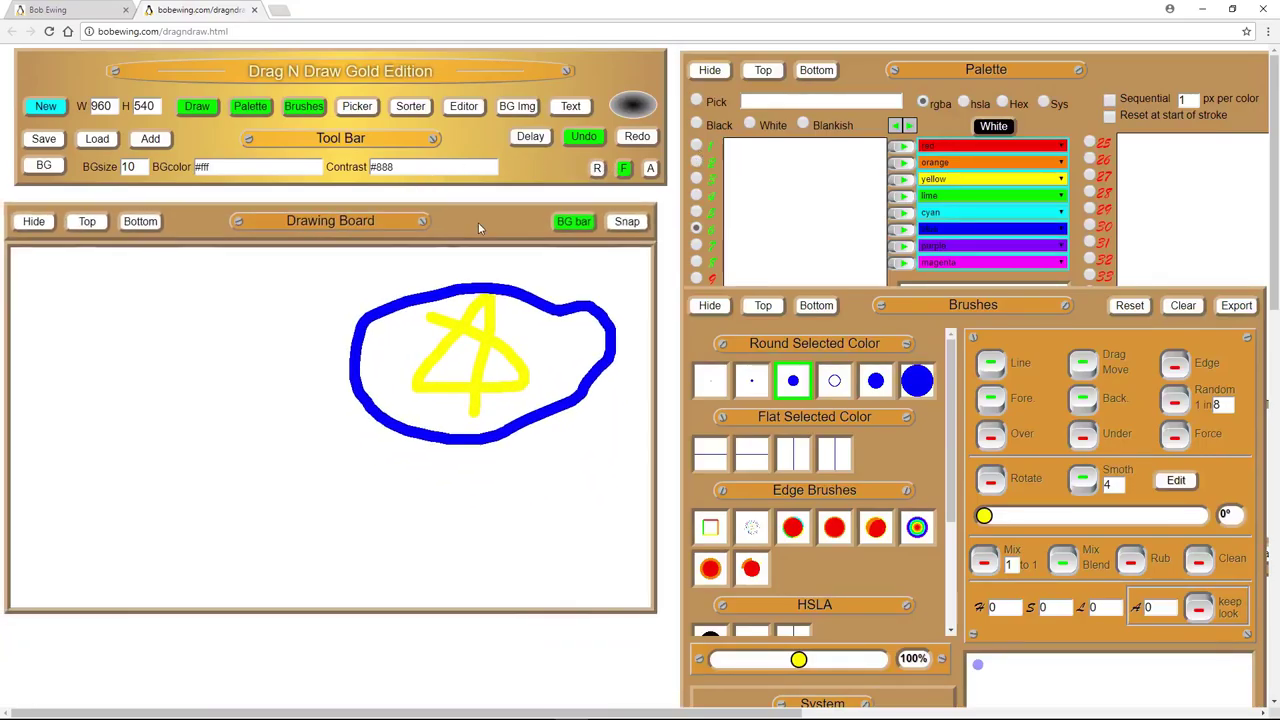
mouse_move(882, 70)
left_mouse_down()
mouse_move(888, 152)
mouse_move(878, 67)
left_mouse_up()
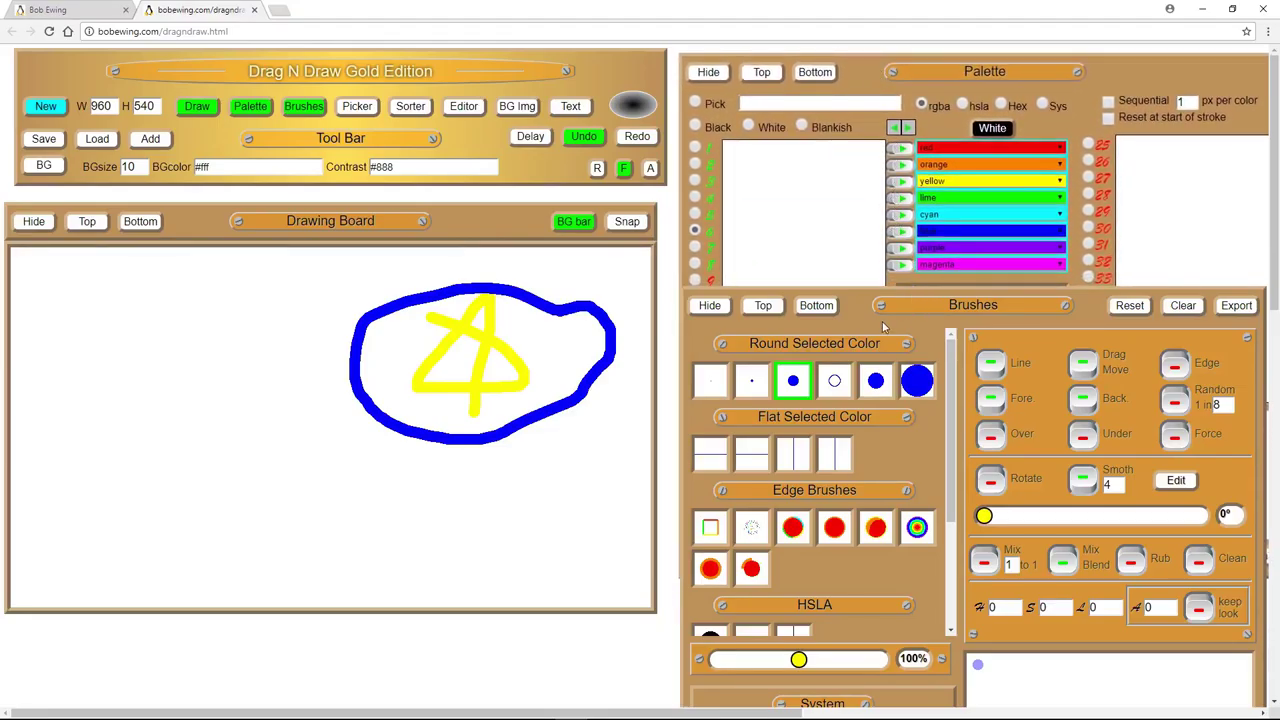
mouse_move(923, 308)
left_mouse_down()
mouse_move(964, 370)
mouse_move(928, 474)
mouse_move(921, 322)
left_mouse_up()
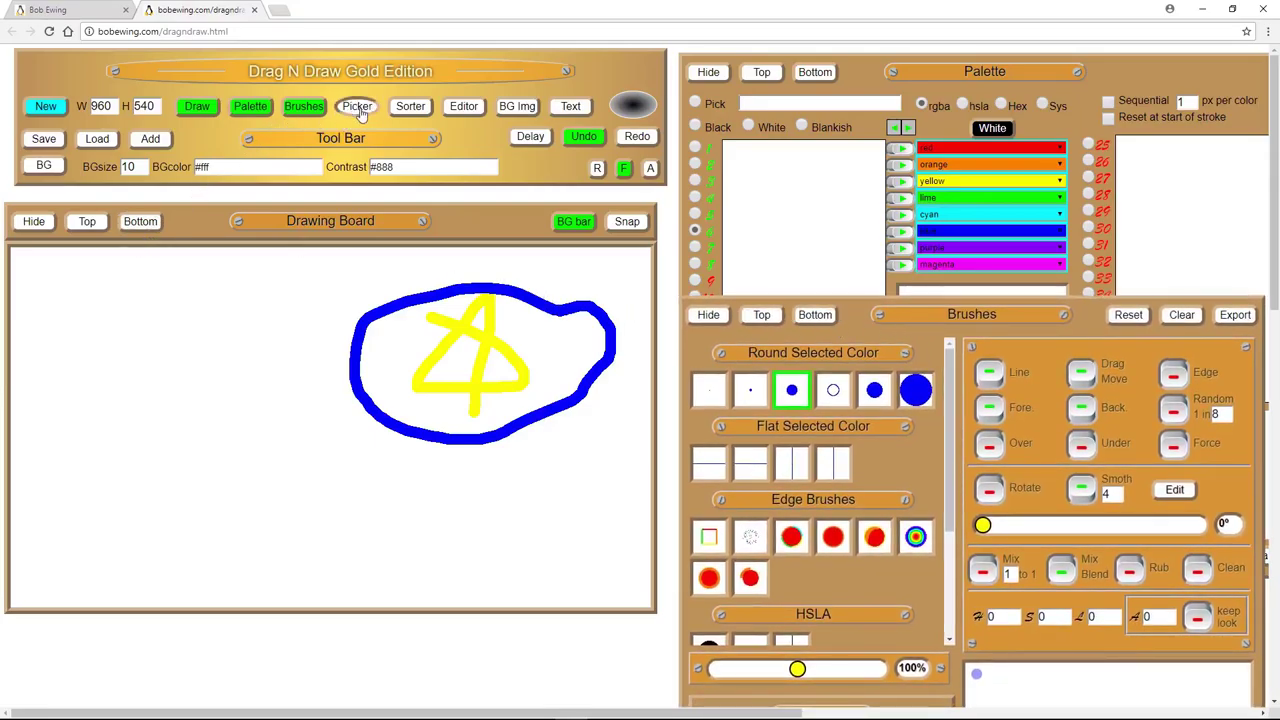
left_click(358, 107)
left_click(410, 106)
Pick a cyan-green hue on the colour wheel to fill the sorter with gradient colours
scroll(321, 296, "down", 3)
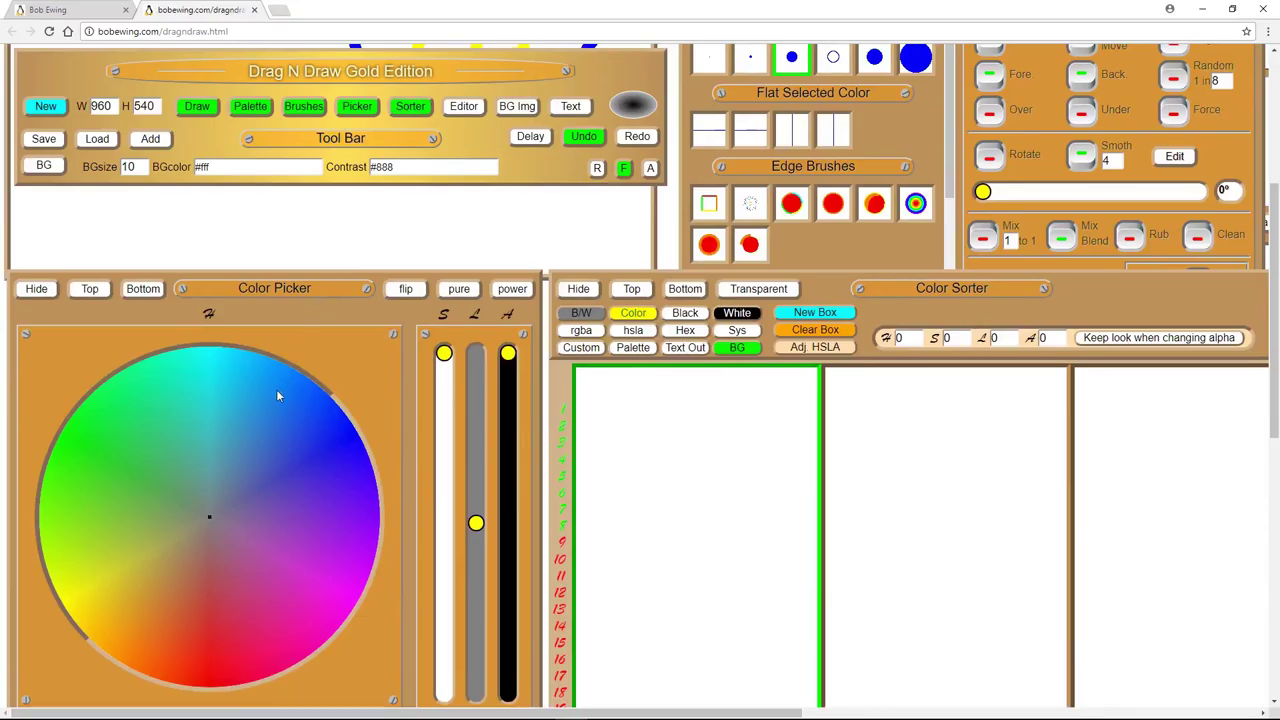
left_click_drag(254, 400, 186, 432)
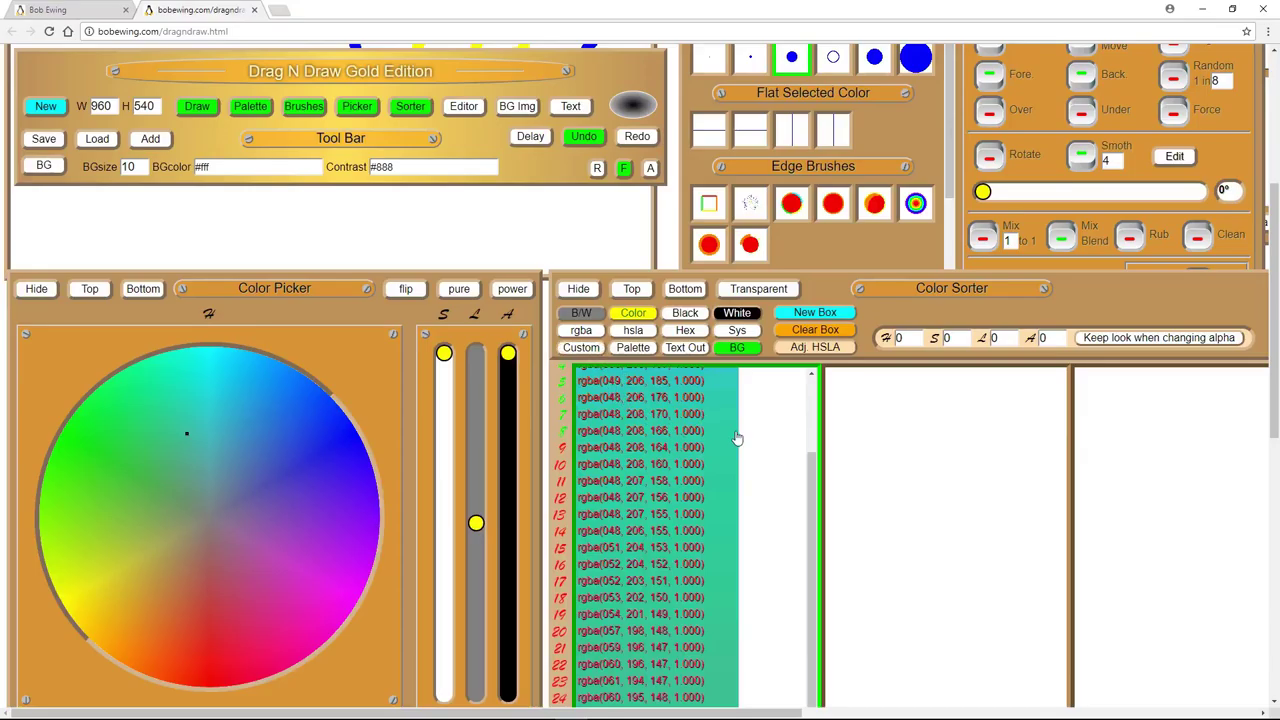
scroll(707, 440, "up", 5)
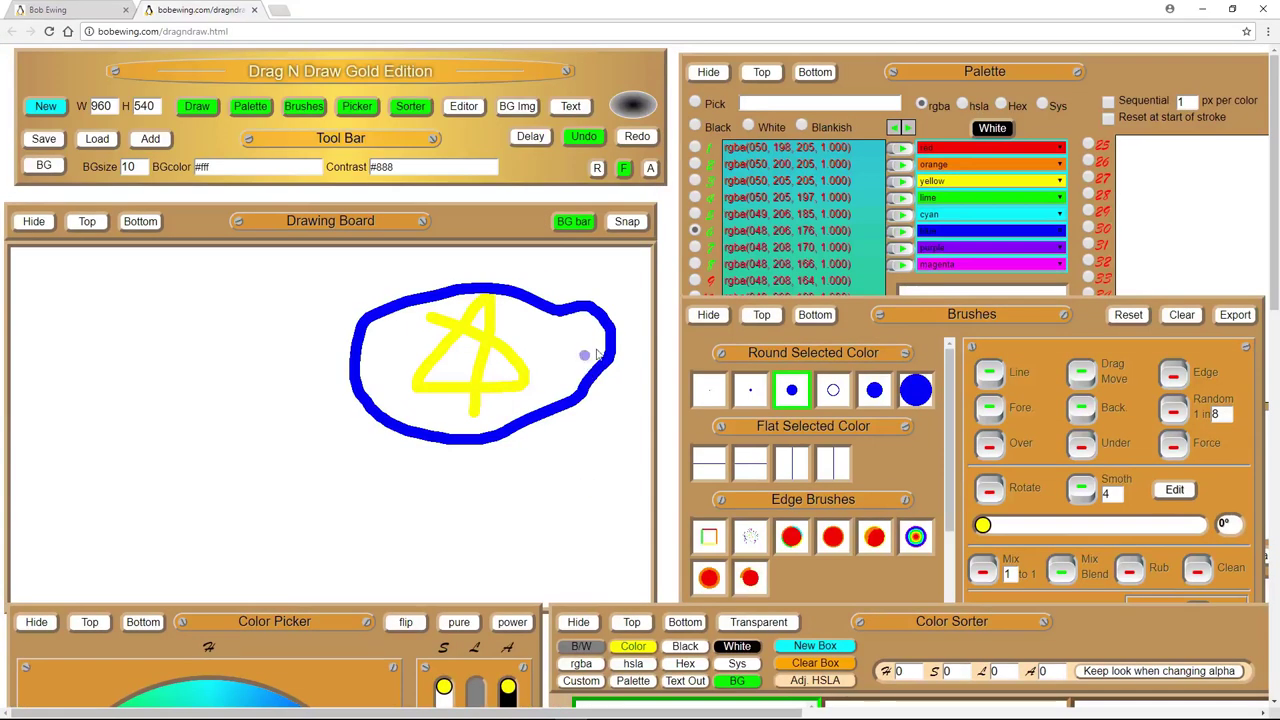
Open and reposition the brush editor, then show and hide the Background Image panel
left_click(461, 106)
scroll(370, 345, "down", 3)
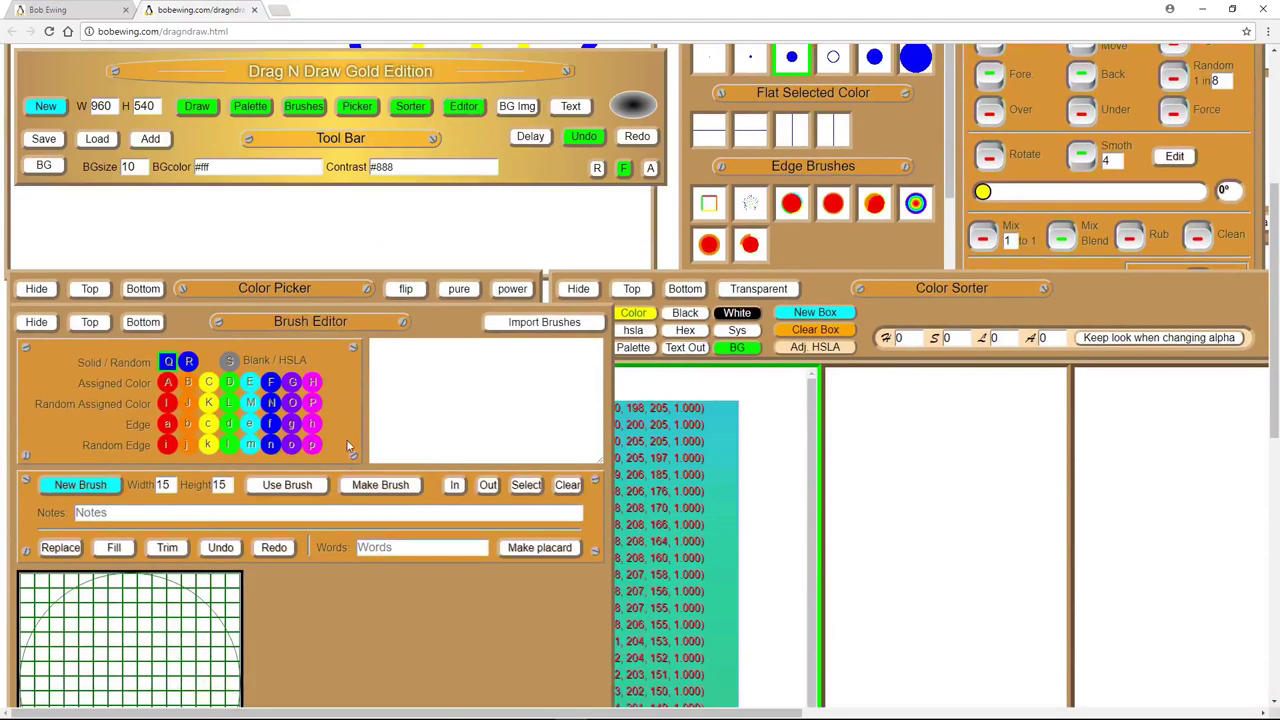
mouse_move(364, 457)
left_mouse_down()
mouse_move(478, 524)
mouse_move(541, 524)
mouse_move(436, 457)
mouse_move(414, 350)
left_mouse_up()
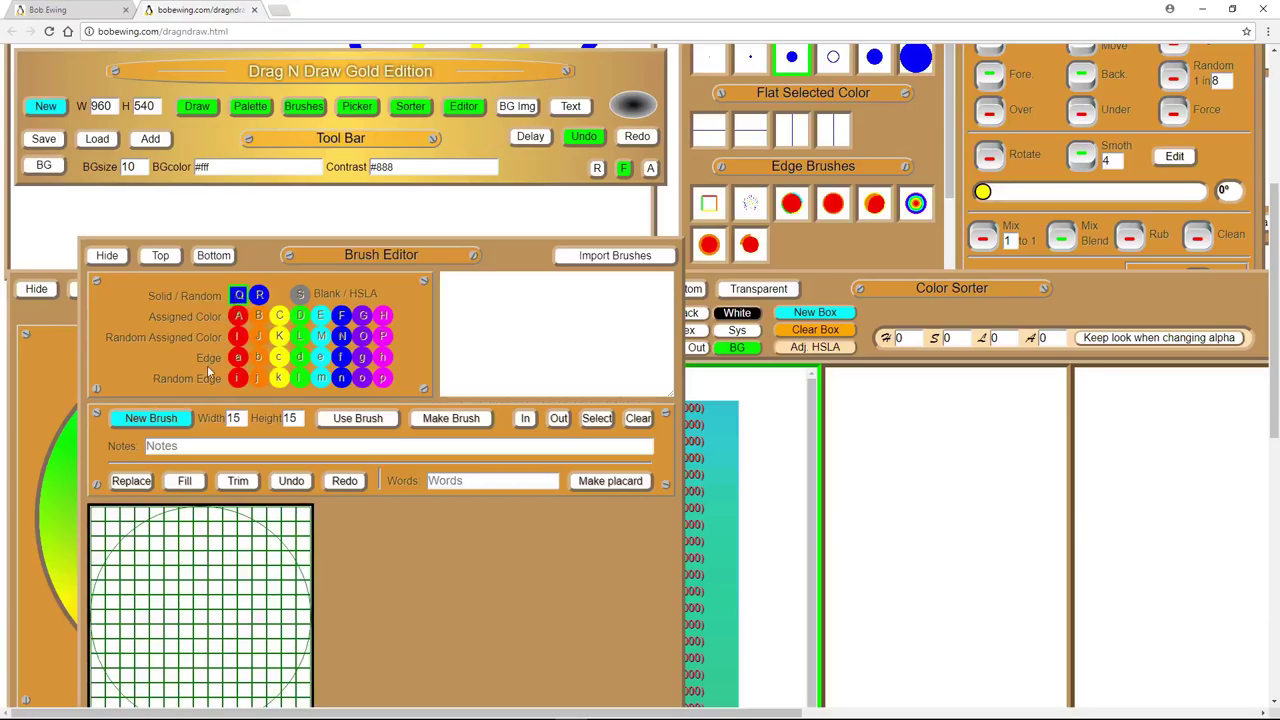
scroll(206, 372, "up", 3)
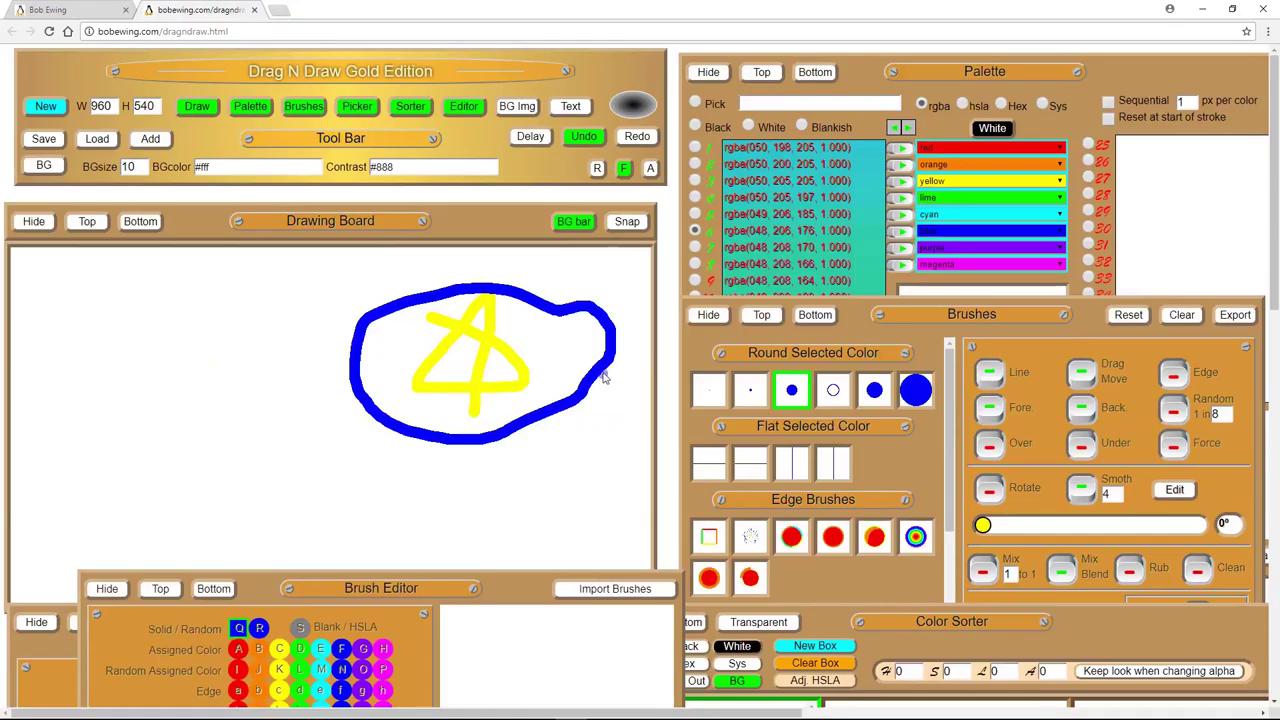
left_click(518, 107)
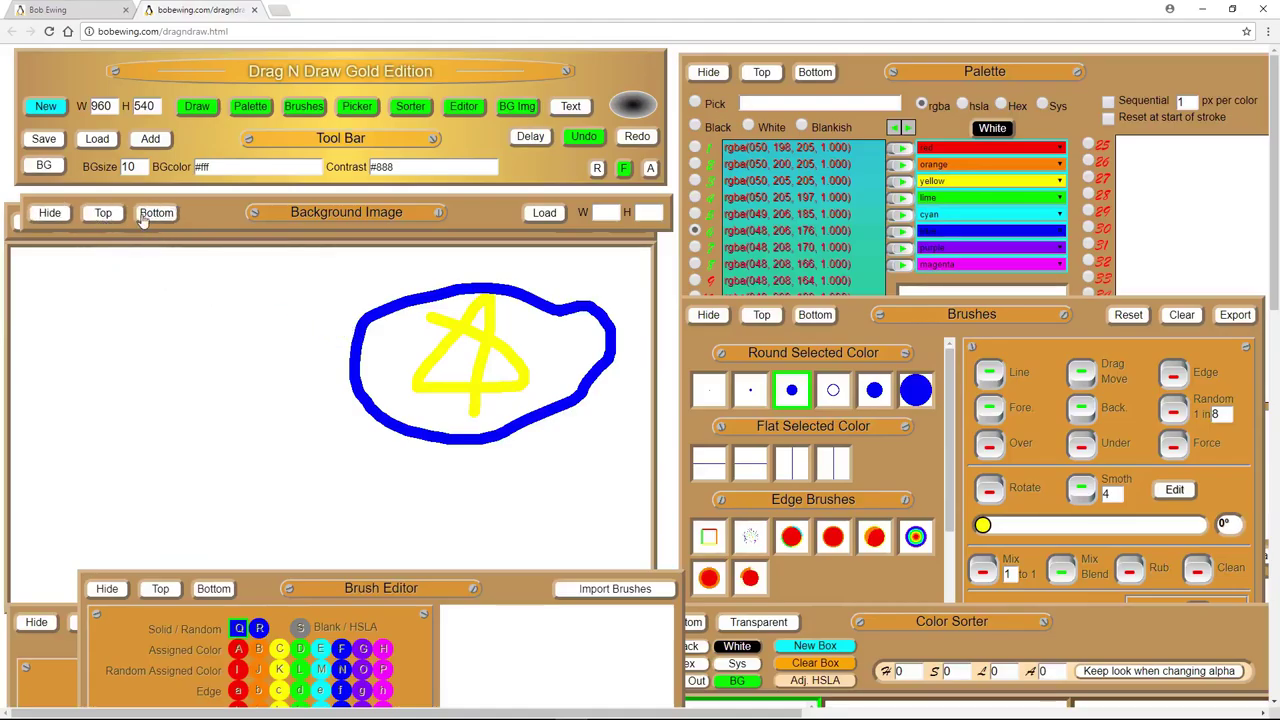
left_click(50, 214)
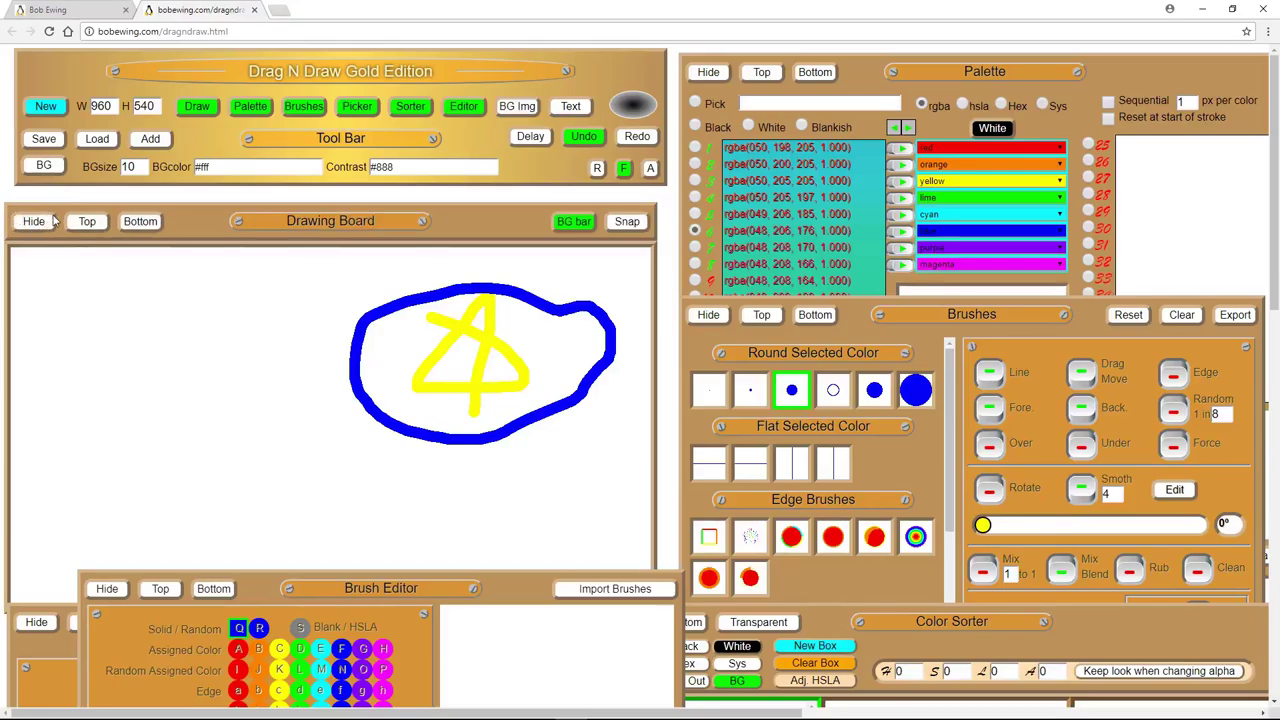
Reposition the Drawing Board and reorder it and the Palette with Top/Bottom
left_click_drag(196, 221, 592, 308)
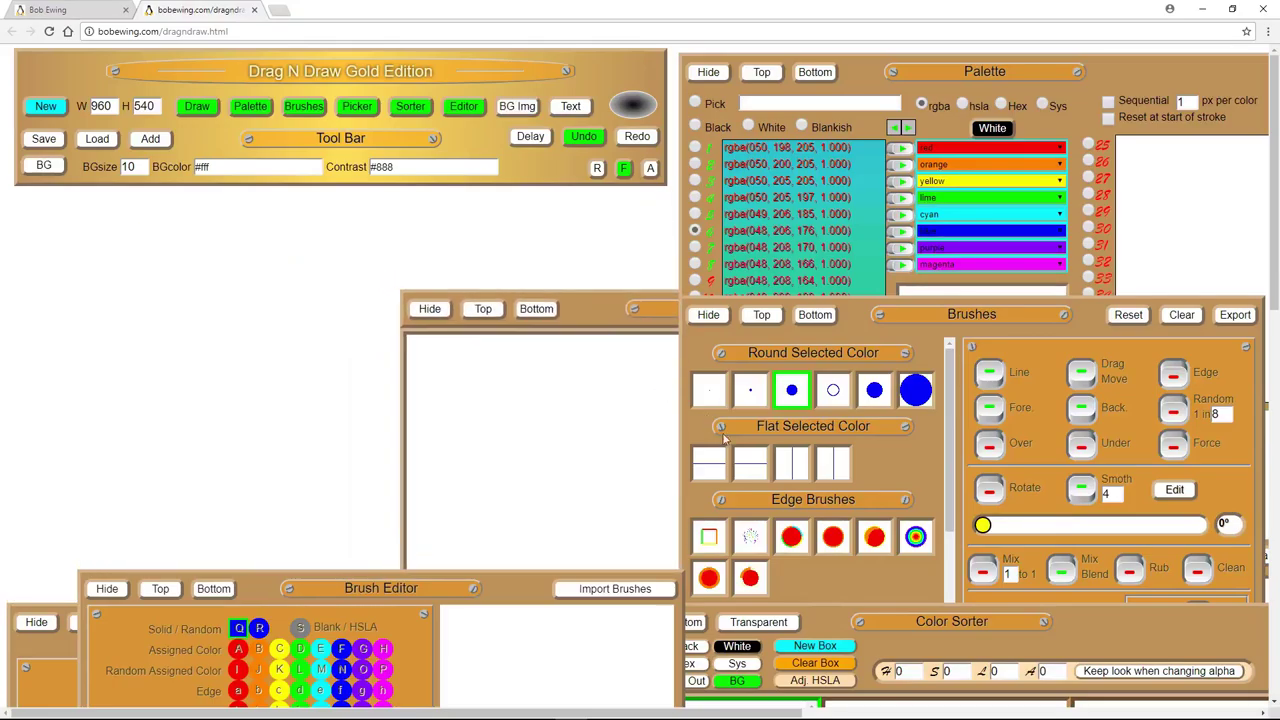
left_click(481, 310)
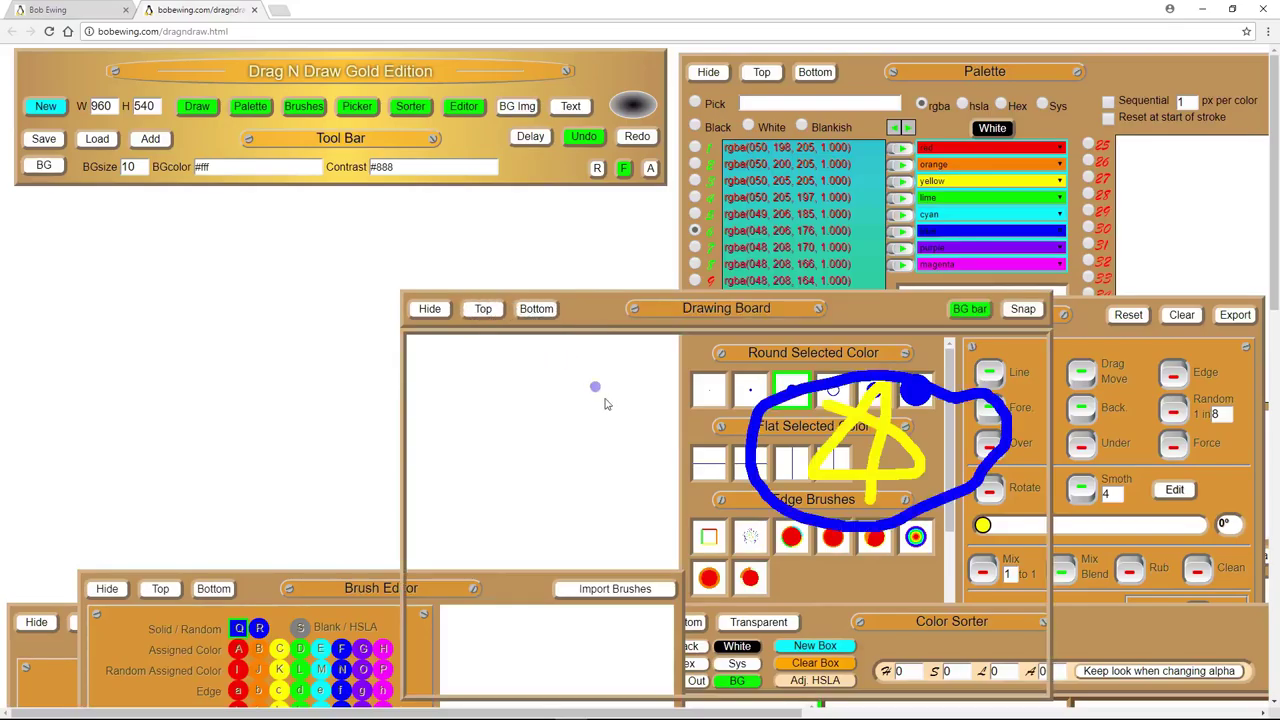
left_click_drag(578, 302, 501, 252)
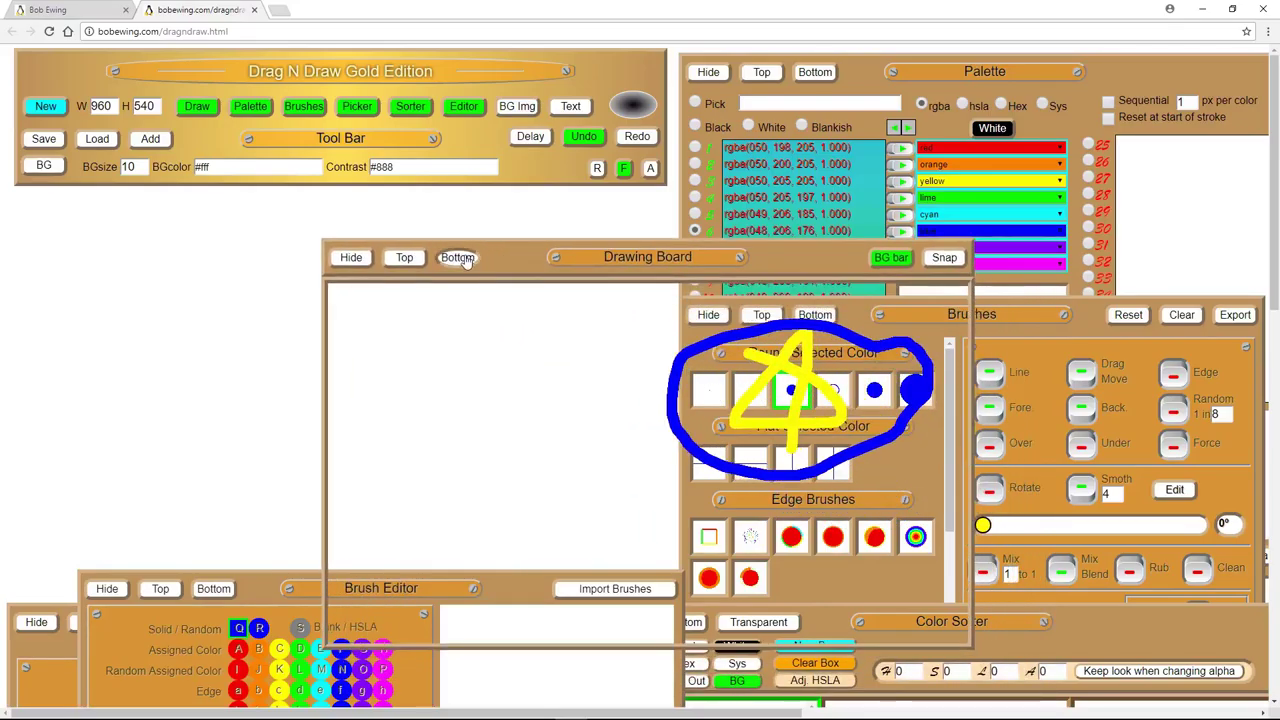
left_click(460, 258)
left_click(765, 73)
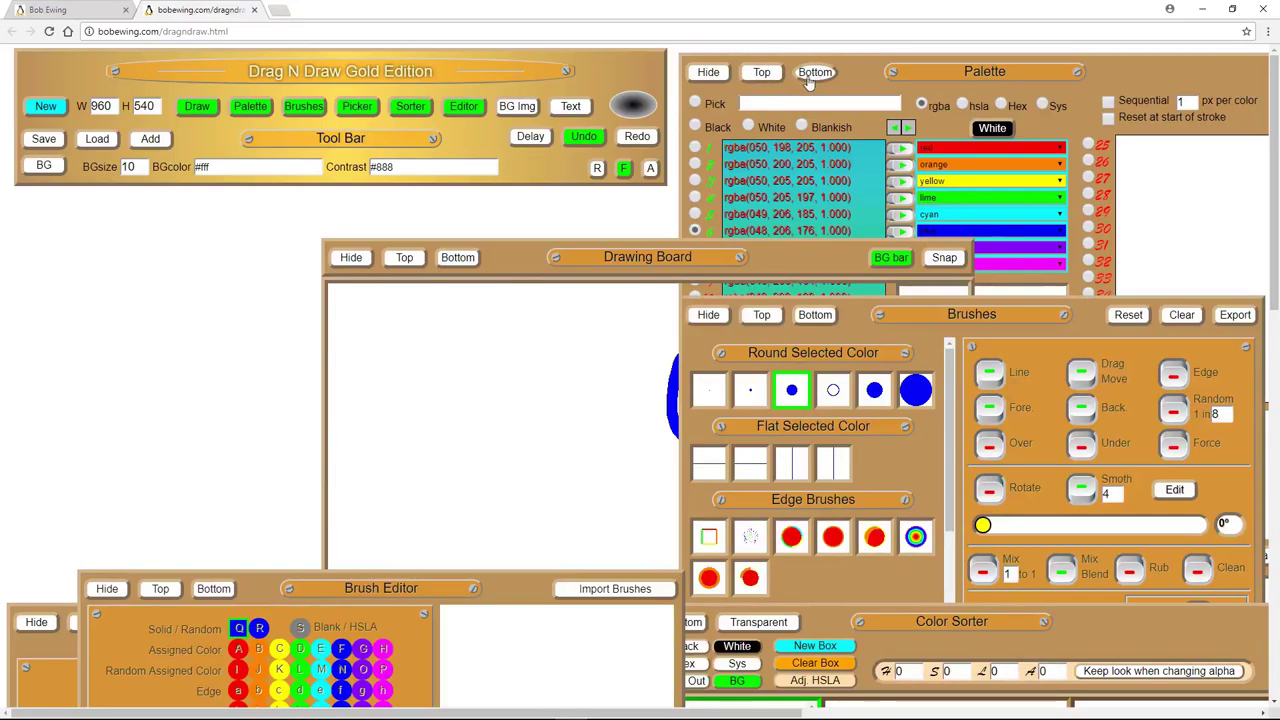
left_click_drag(527, 262, 243, 226)
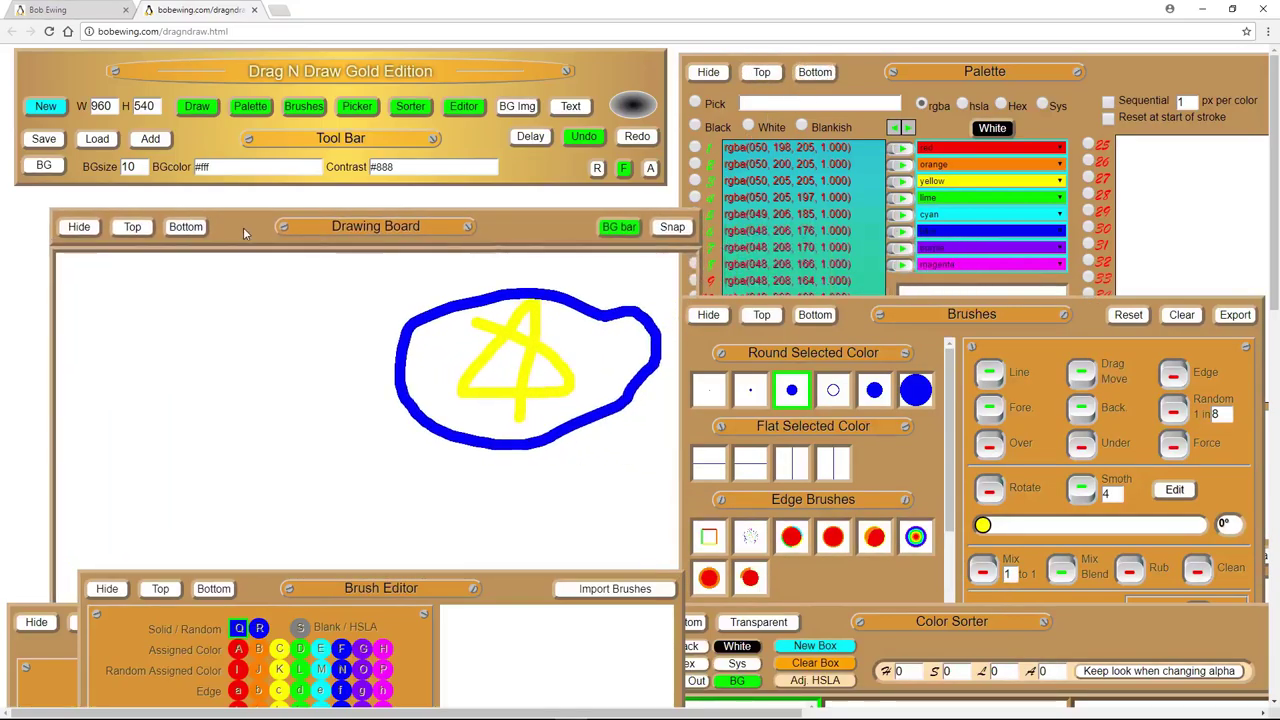
Reposition the Brush Editor and move the filled blue dot brush to second place
left_click_drag(510, 590, 488, 320)
mouse_move(398, 410)
left_mouse_down()
mouse_move(407, 353)
mouse_move(429, 452)
left_mouse_up()
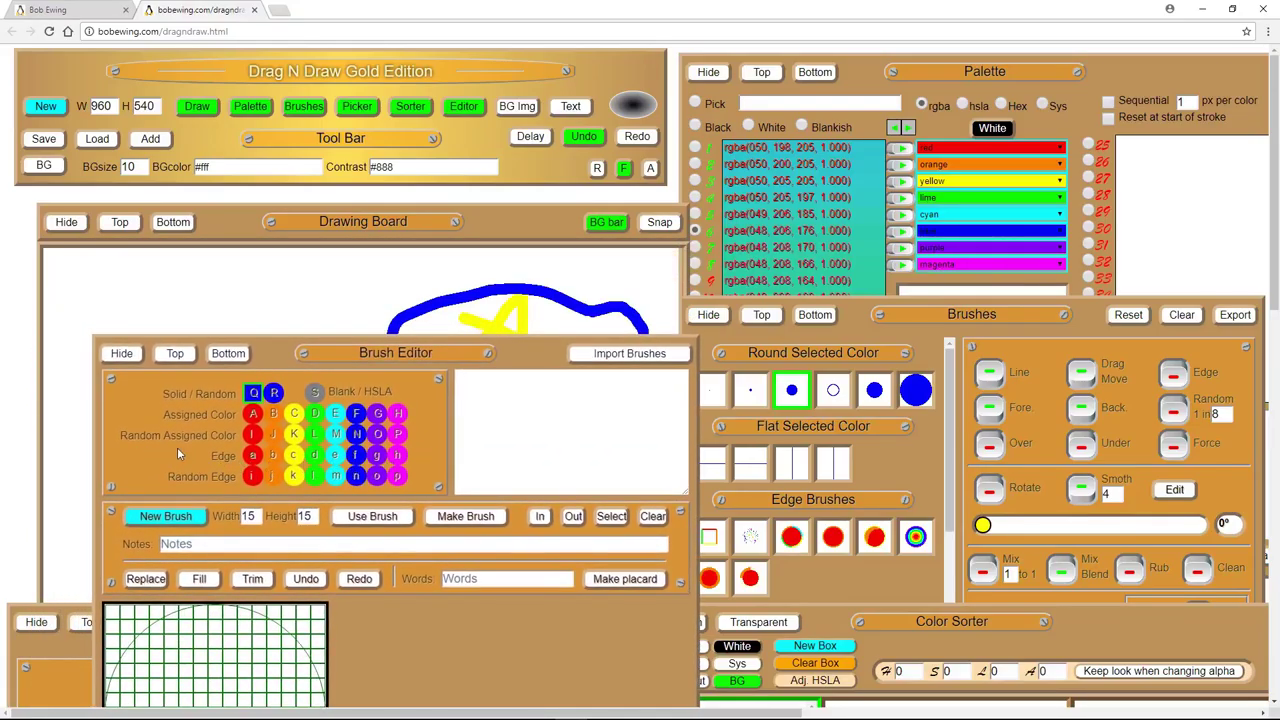
mouse_move(177, 447)
left_mouse_down()
mouse_move(160, 395)
mouse_move(145, 431)
left_mouse_up()
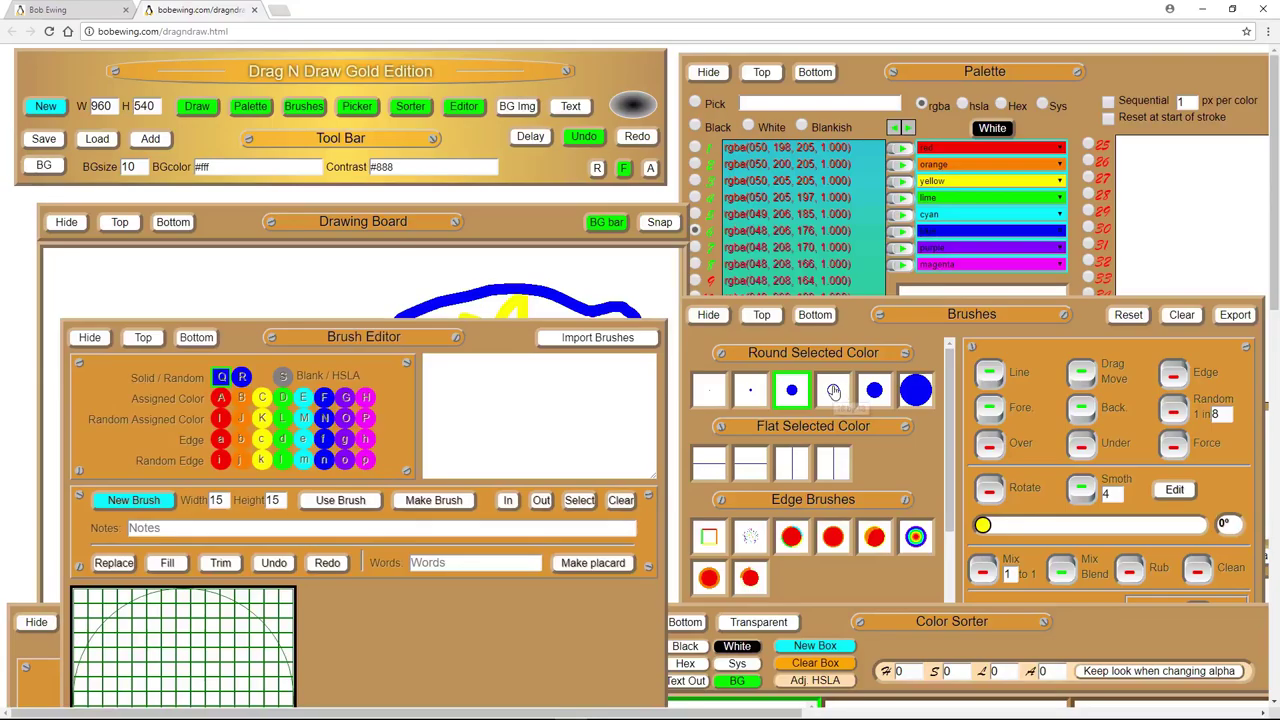
mouse_move(874, 397)
left_mouse_down()
mouse_move(835, 410)
mouse_move(760, 400)
mouse_move(752, 424)
mouse_move(785, 470)
left_mouse_up()
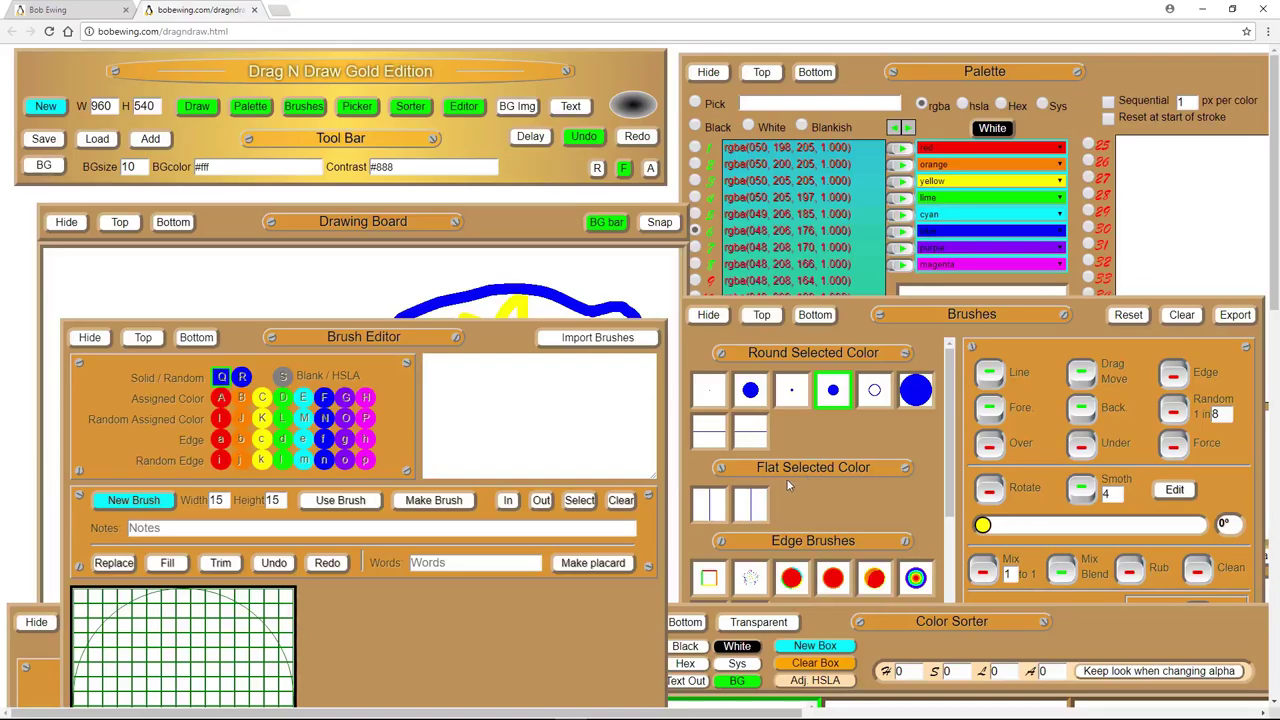
scroll(628, 540, "down", 2)
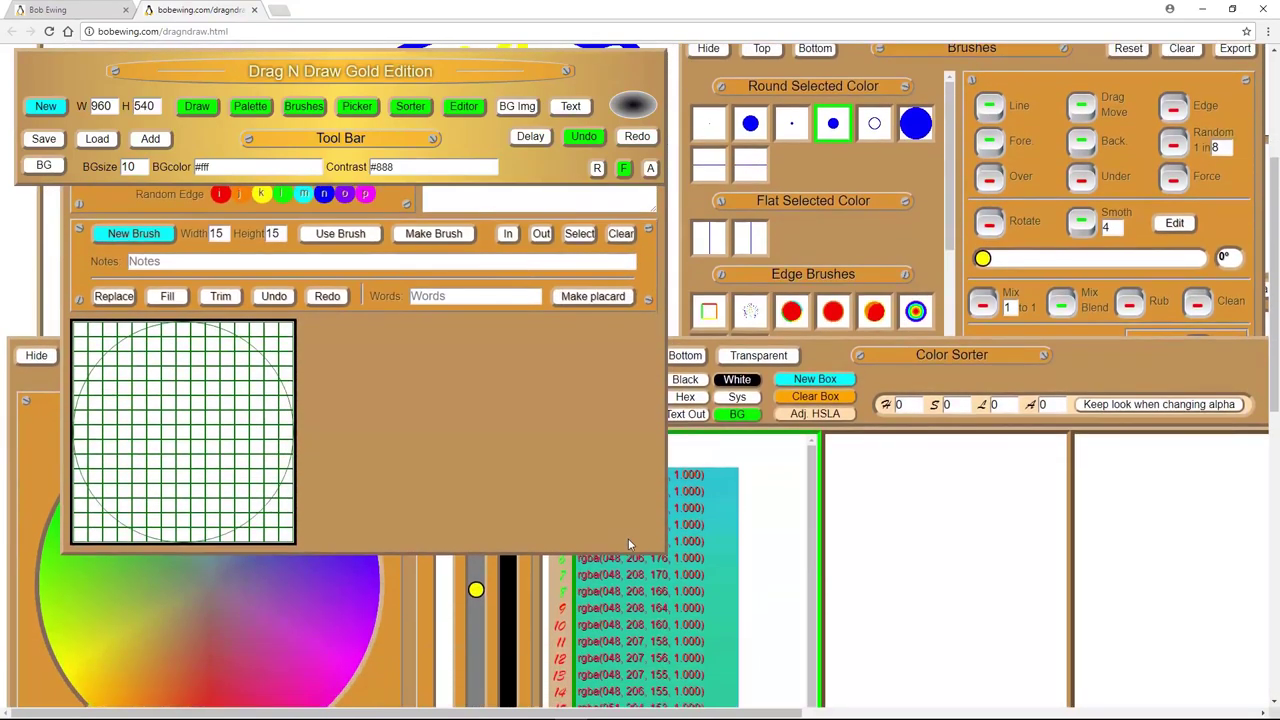
Uncover the drawing, shift the board up-right, and draw a blue loop left of it
scroll(628, 538, "up", 2)
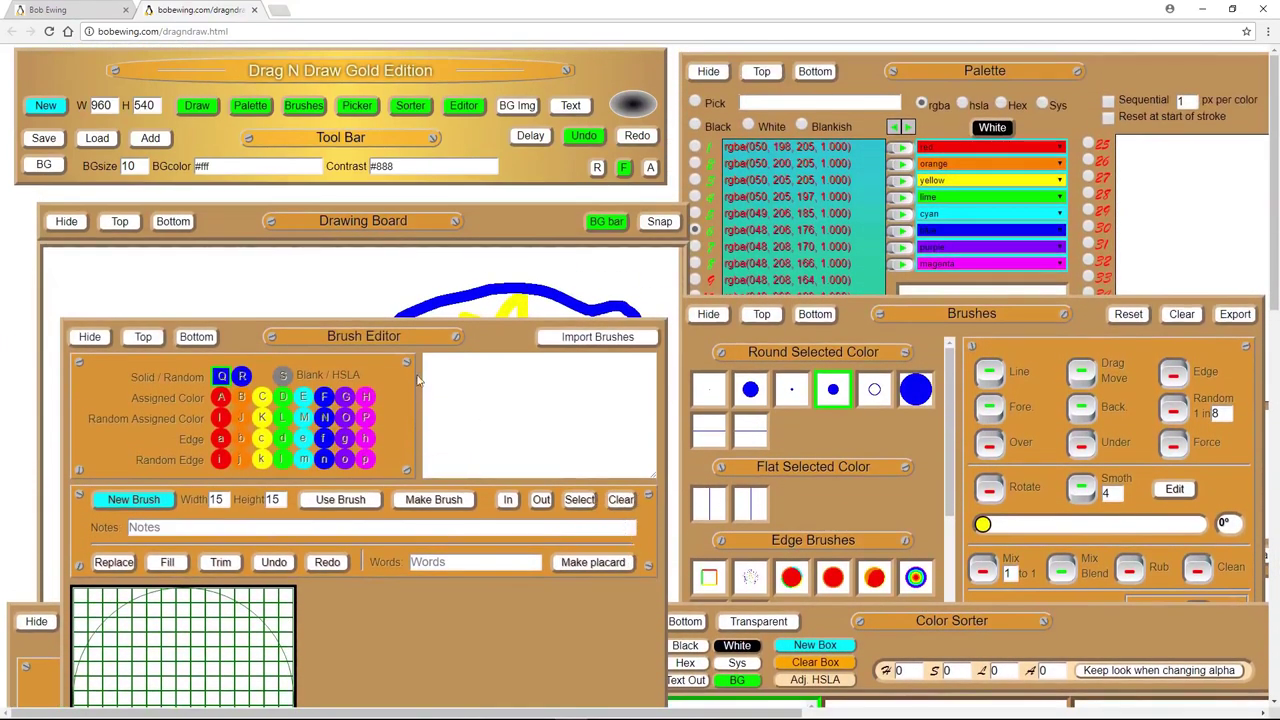
left_click(271, 338)
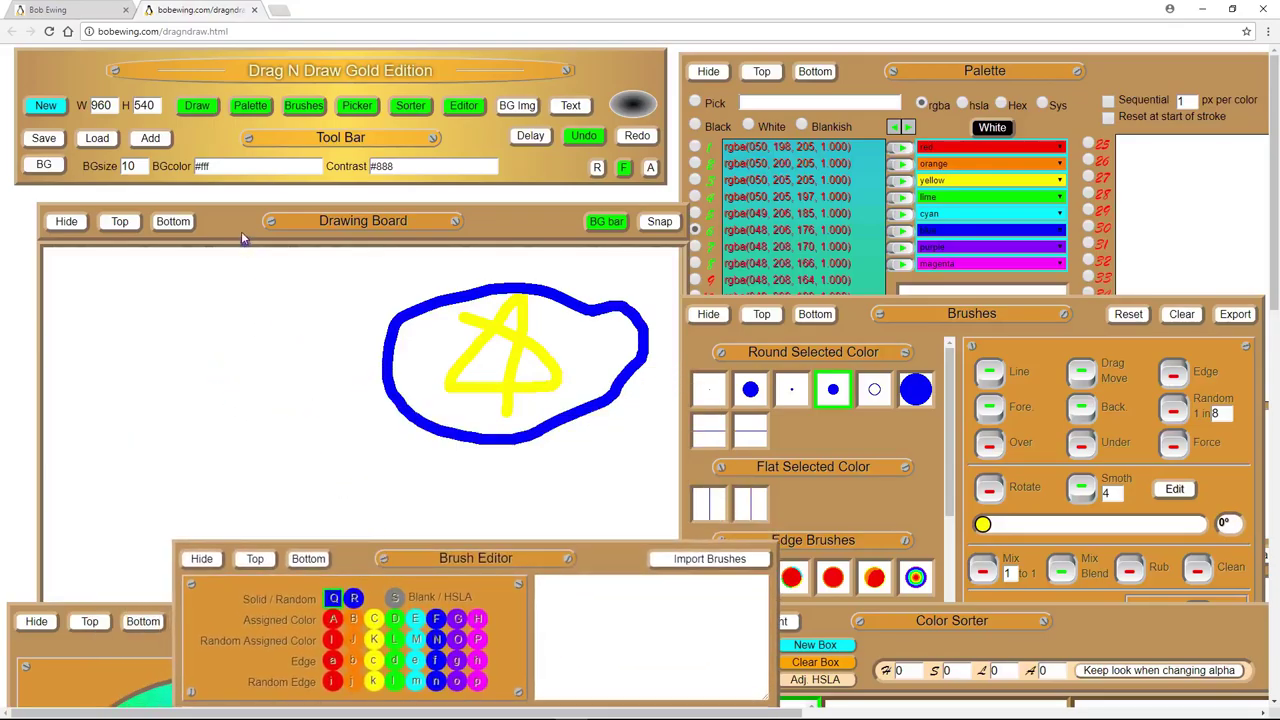
mouse_move(247, 215)
left_mouse_down()
mouse_move(267, 197)
mouse_move(290, 119)
left_mouse_up()
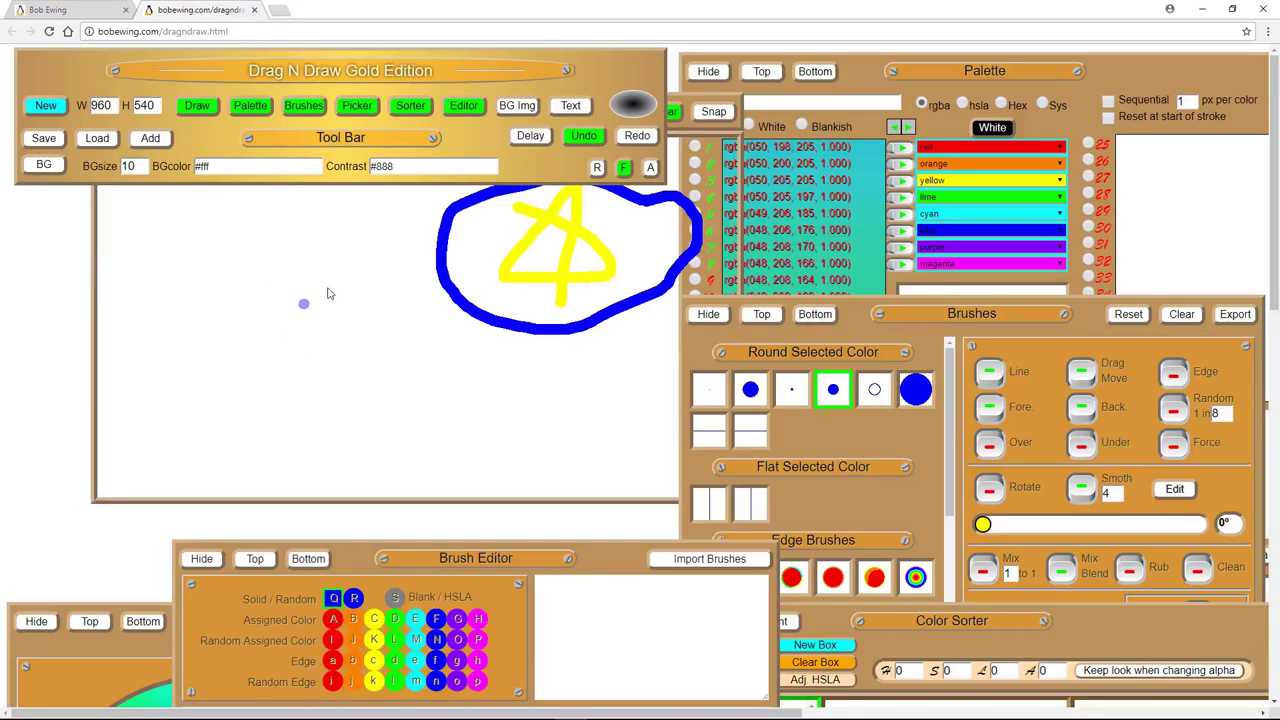
mouse_move(327, 293)
left_mouse_down()
mouse_move(362, 335)
mouse_move(363, 362)
mouse_move(296, 326)
mouse_move(304, 284)
mouse_move(313, 331)
mouse_move(319, 309)
mouse_move(323, 322)
mouse_move(337, 465)
mouse_move(266, 477)
mouse_move(215, 397)
left_mouse_up()
Test blue strokes in the Brushes preview and the Palette sample area
mouse_move(878, 510)
left_mouse_down()
mouse_move(804, 439)
mouse_move(769, 350)
left_mouse_up()
mouse_move(951, 568)
left_mouse_down()
mouse_move(955, 556)
mouse_move(1030, 546)
mouse_move(944, 553)
mouse_move(920, 451)
mouse_move(863, 509)
mouse_move(897, 548)
mouse_move(901, 615)
left_mouse_up()
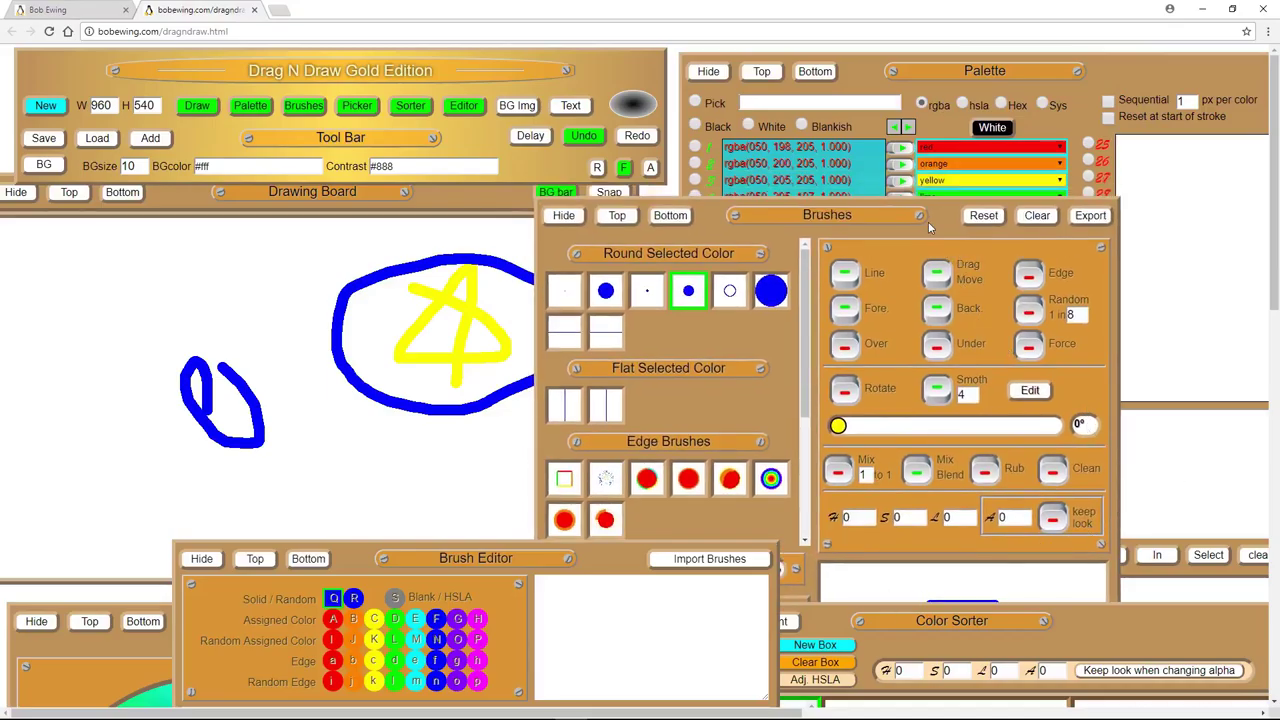
left_click_drag(928, 221, 1041, 530)
mouse_move(977, 361)
left_mouse_down()
mouse_move(972, 421)
mouse_move(1007, 387)
mouse_move(979, 345)
mouse_move(990, 388)
left_mouse_up()
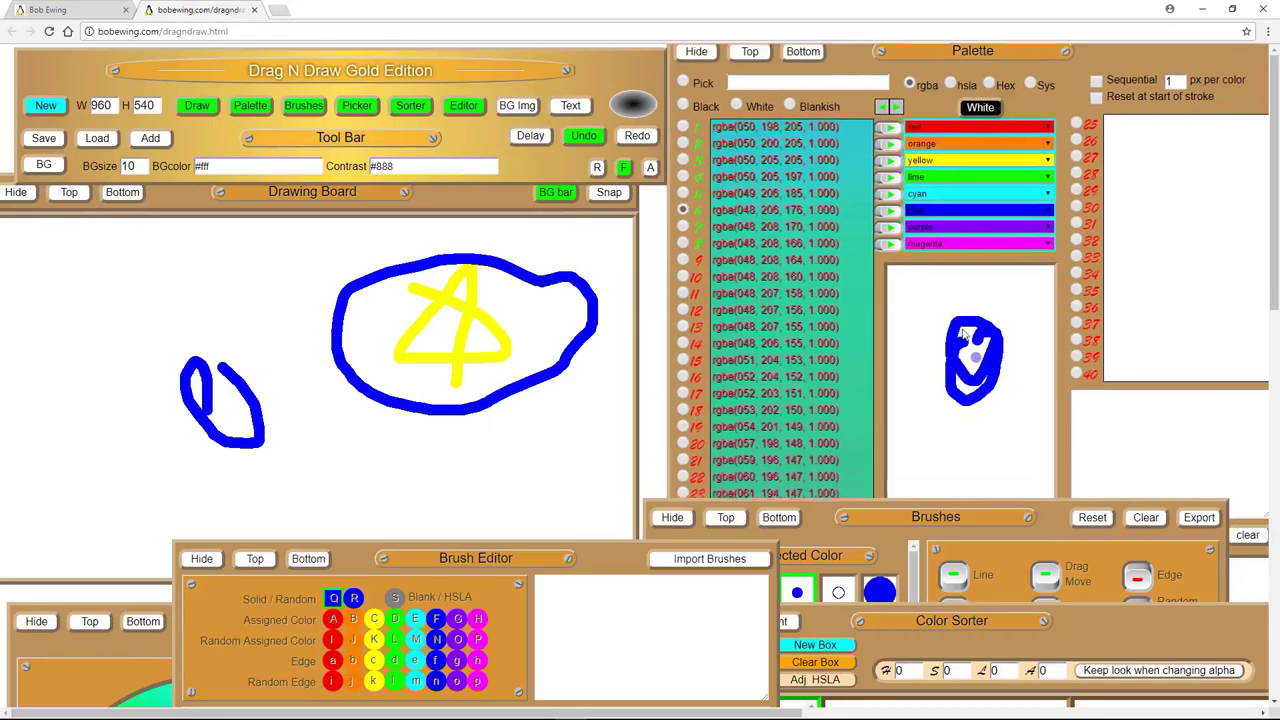
left_click_drag(966, 333, 1002, 375)
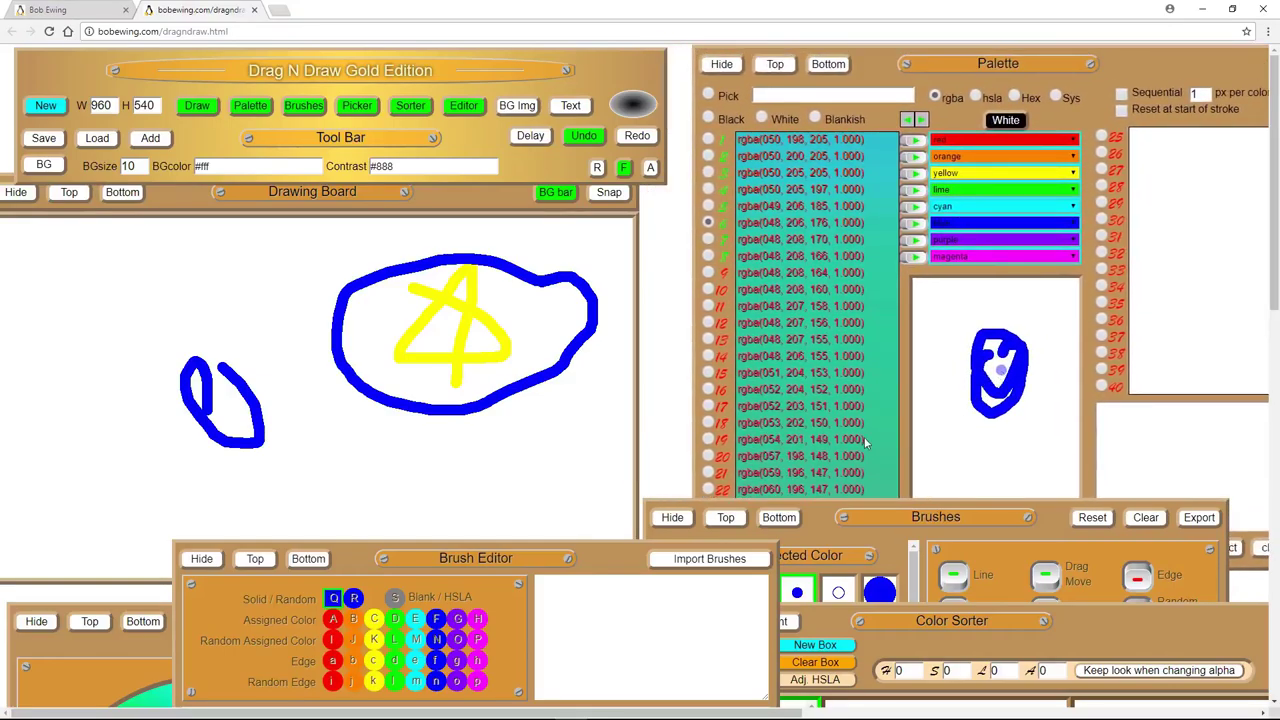
Bring up the Color Sorter, move the rgba list between boxes, and show colours as hex
left_click_drag(914, 632, 914, 232)
mouse_move(929, 480)
left_mouse_down()
mouse_move(907, 443)
mouse_move(931, 451)
left_mouse_up()
left_click_drag(726, 451, 862, 466)
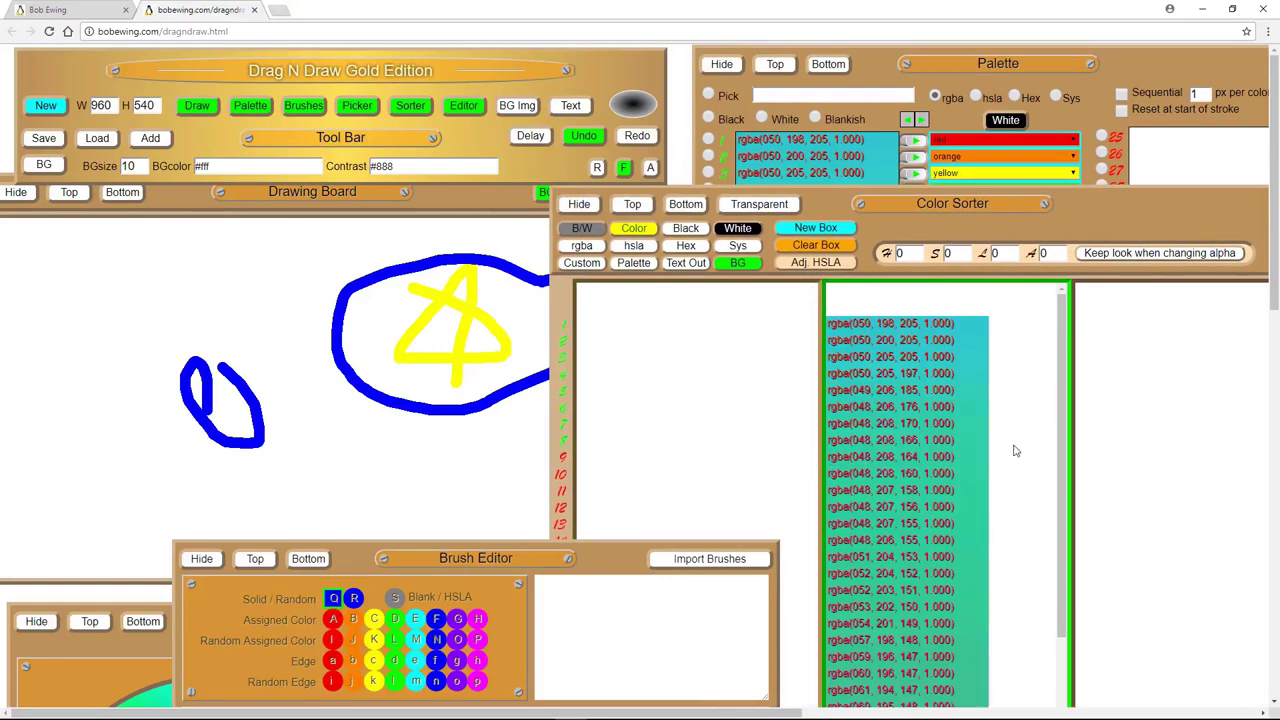
left_click_drag(1015, 451, 760, 451)
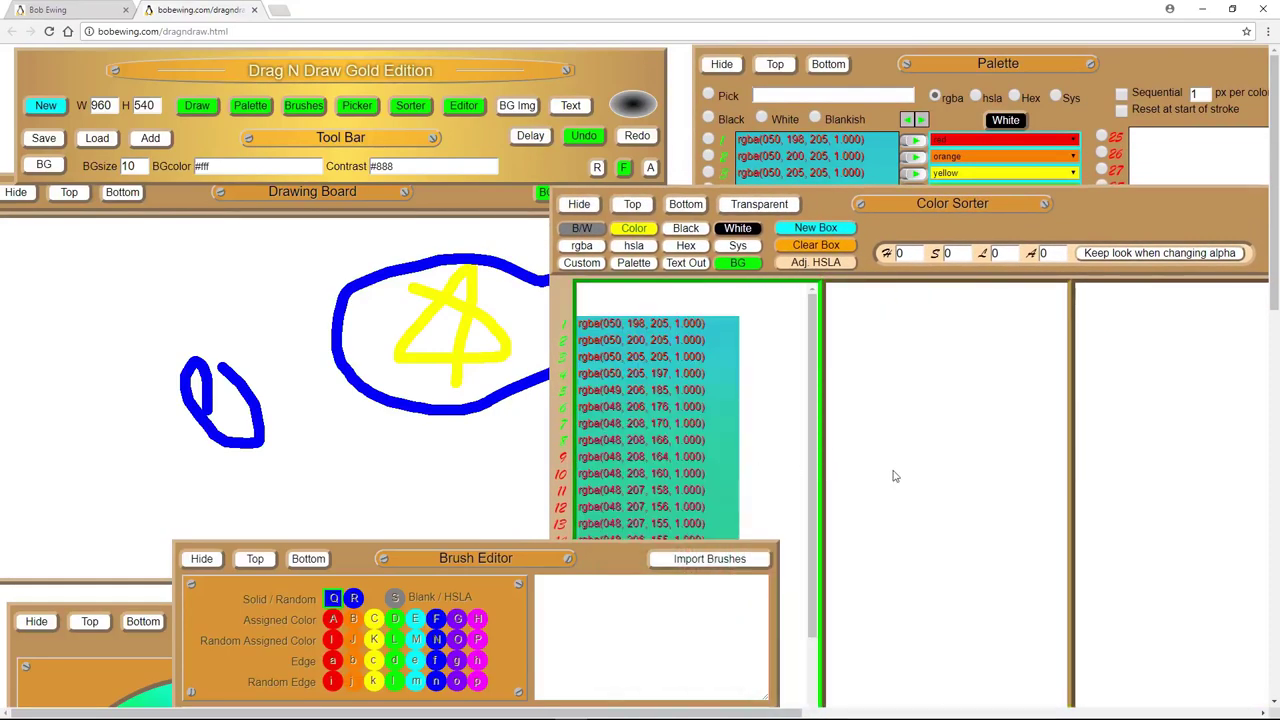
mouse_move(895, 476)
left_mouse_down()
mouse_move(769, 374)
mouse_move(929, 509)
mouse_move(900, 555)
mouse_move(815, 440)
mouse_move(877, 471)
mouse_move(891, 514)
left_mouse_up()
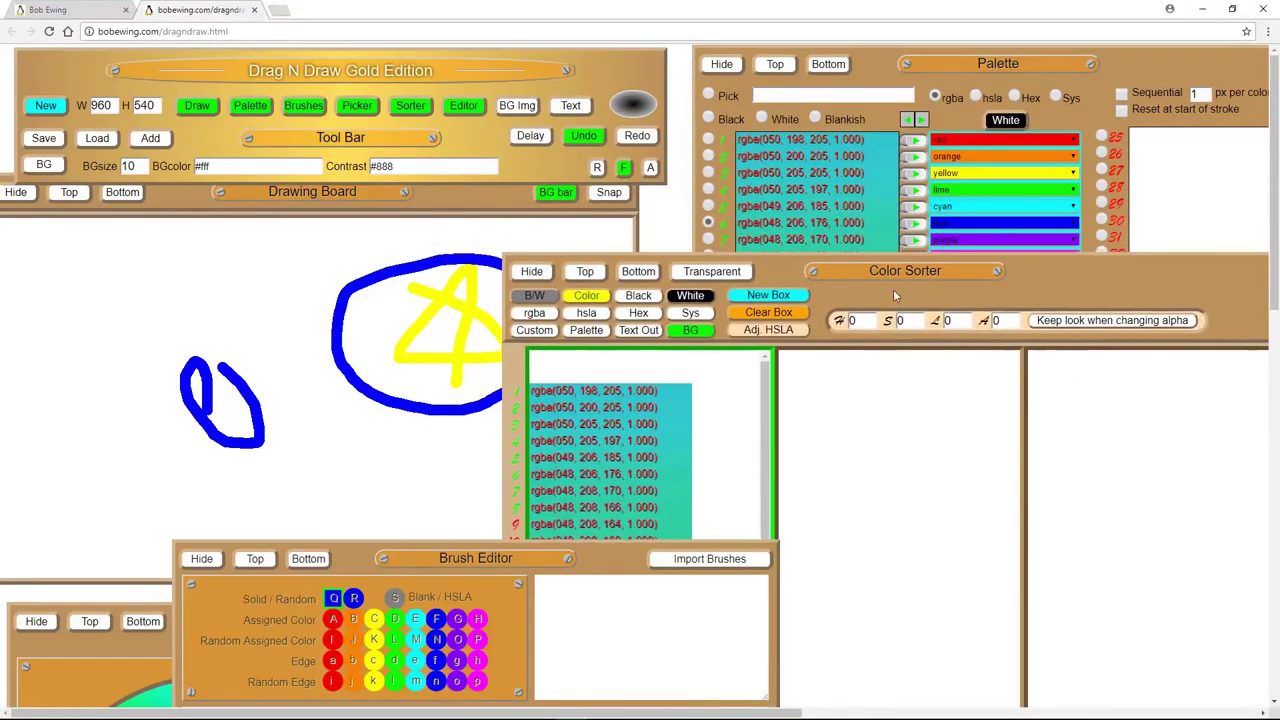
left_click_drag(893, 289, 1042, 286)
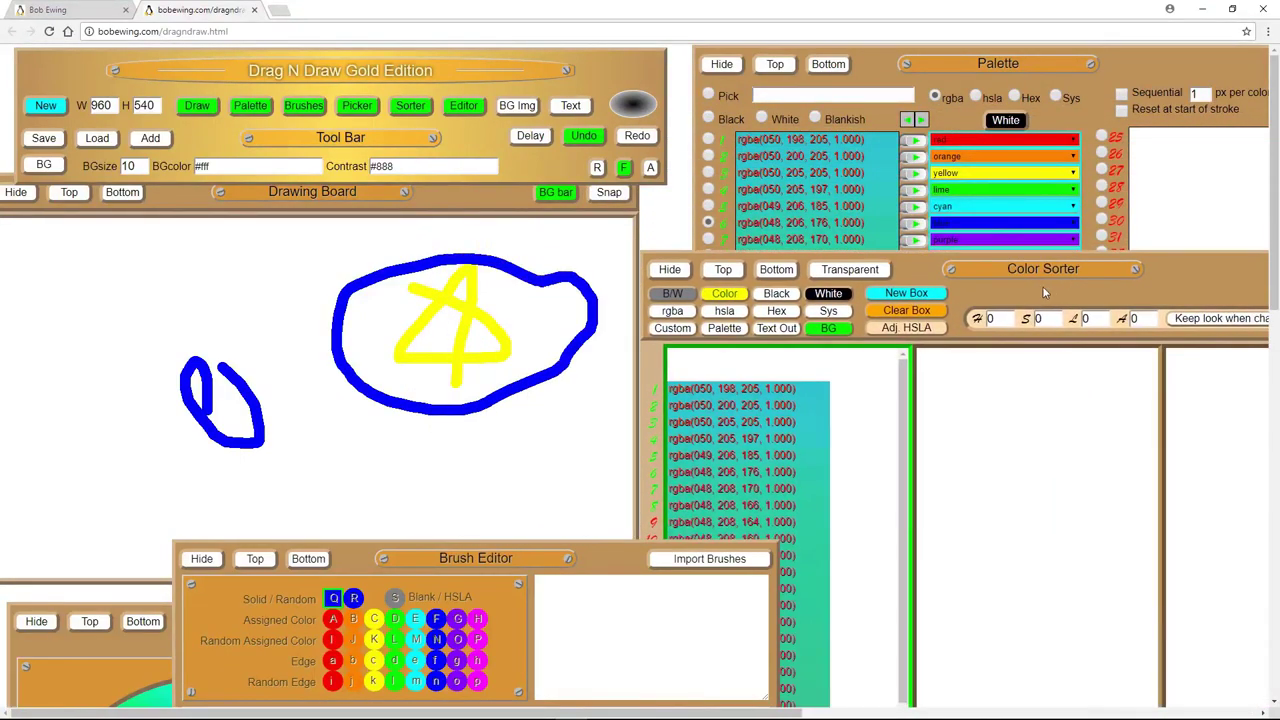
left_click(776, 311)
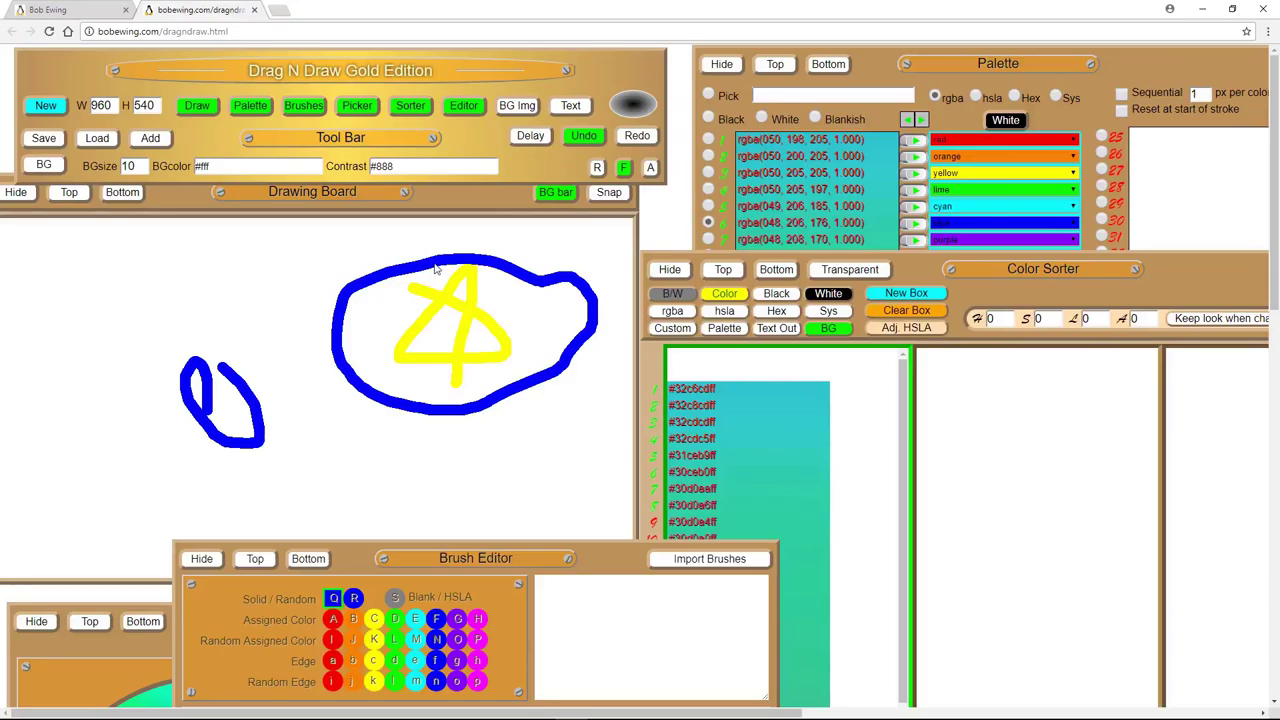
Clear the drawing board with New and load the picture download (7)
left_click(46, 105)
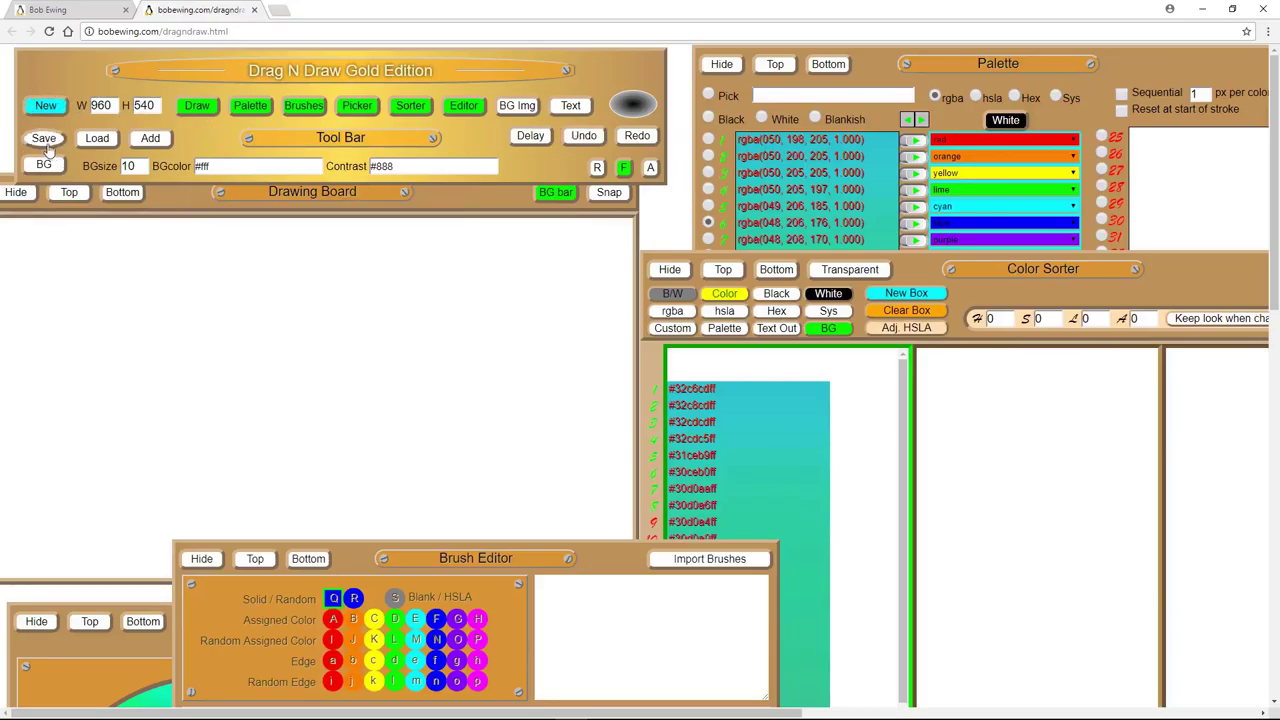
left_click(97, 139)
double_click(232, 199)
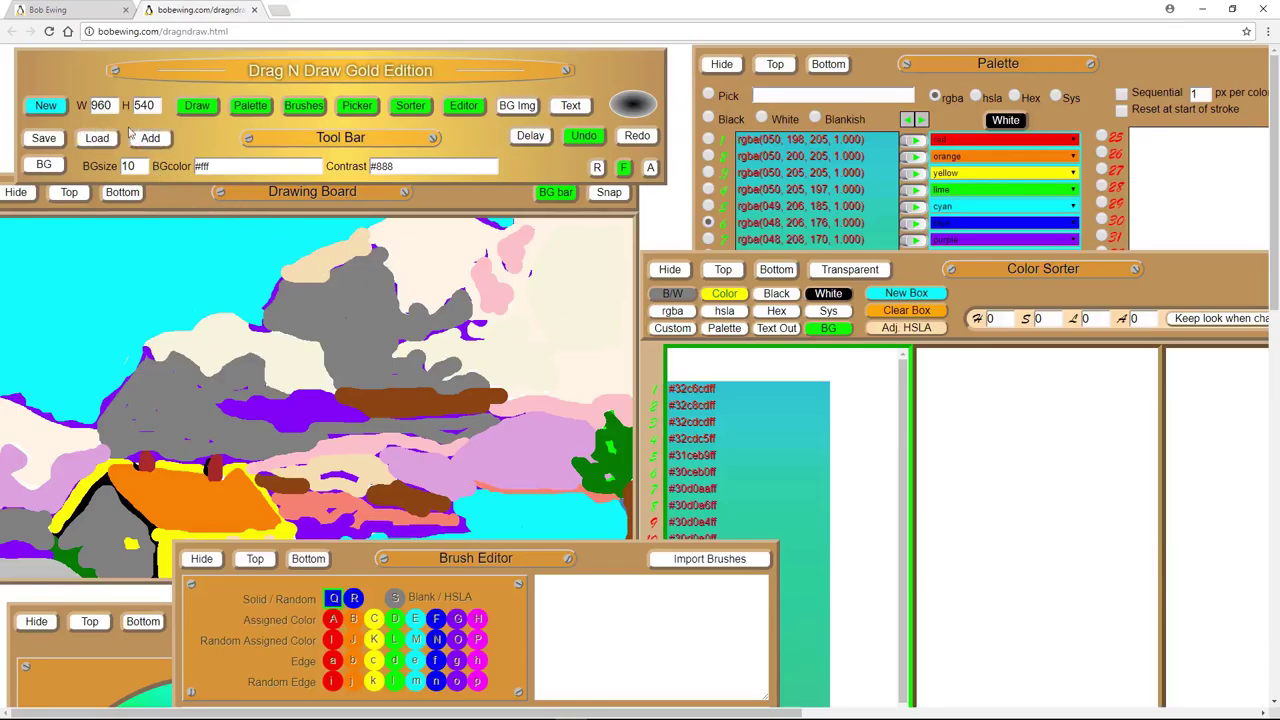
Add the 'WORDS, BIG WORDS!' image over the landscape, then undo it
left_click(149, 139)
double_click(317, 209)
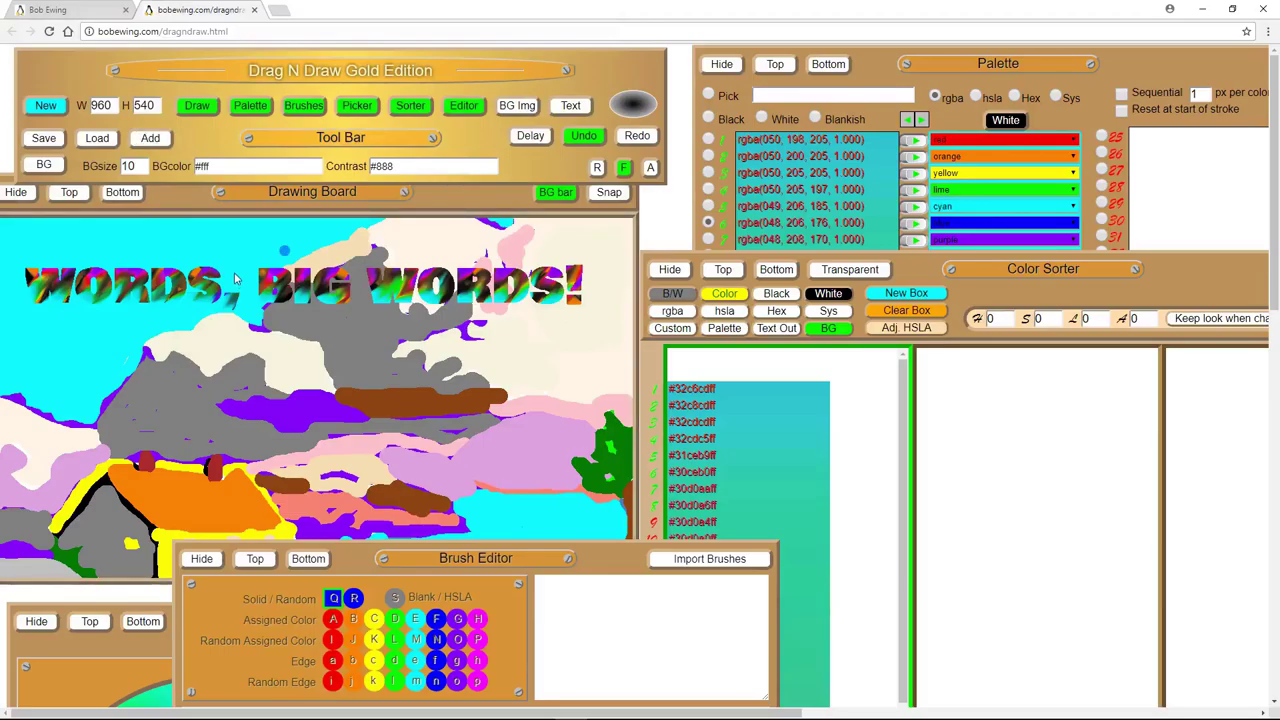
left_click(116, 228)
left_click_drag(162, 195, 176, 207)
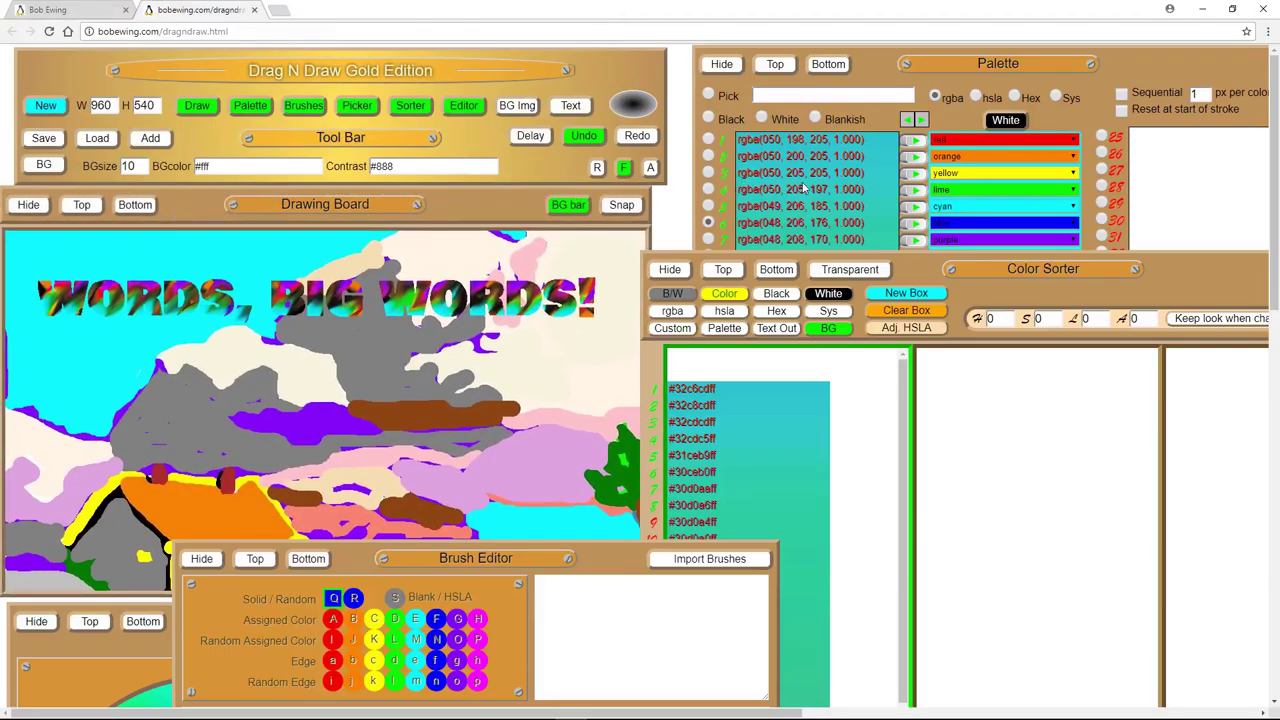
left_click(586, 140)
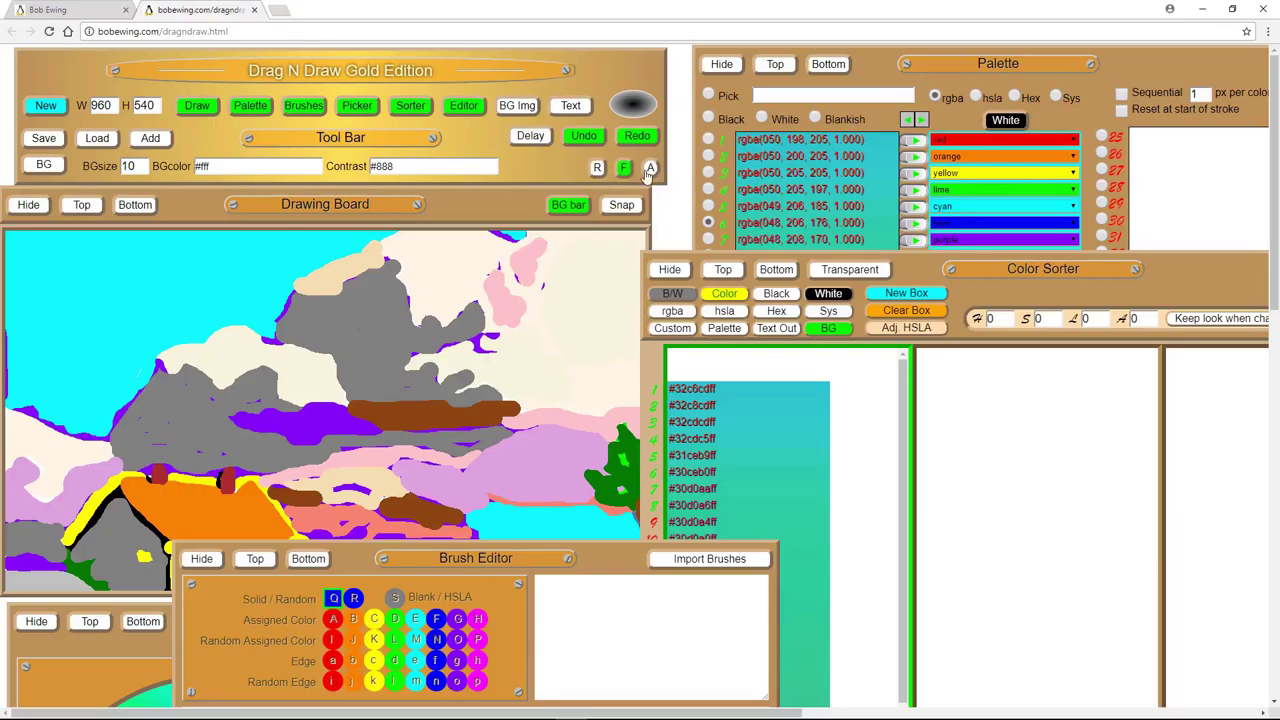
Apply the standard panel layout with R and fix the tool bar in place with F
left_click(597, 168)
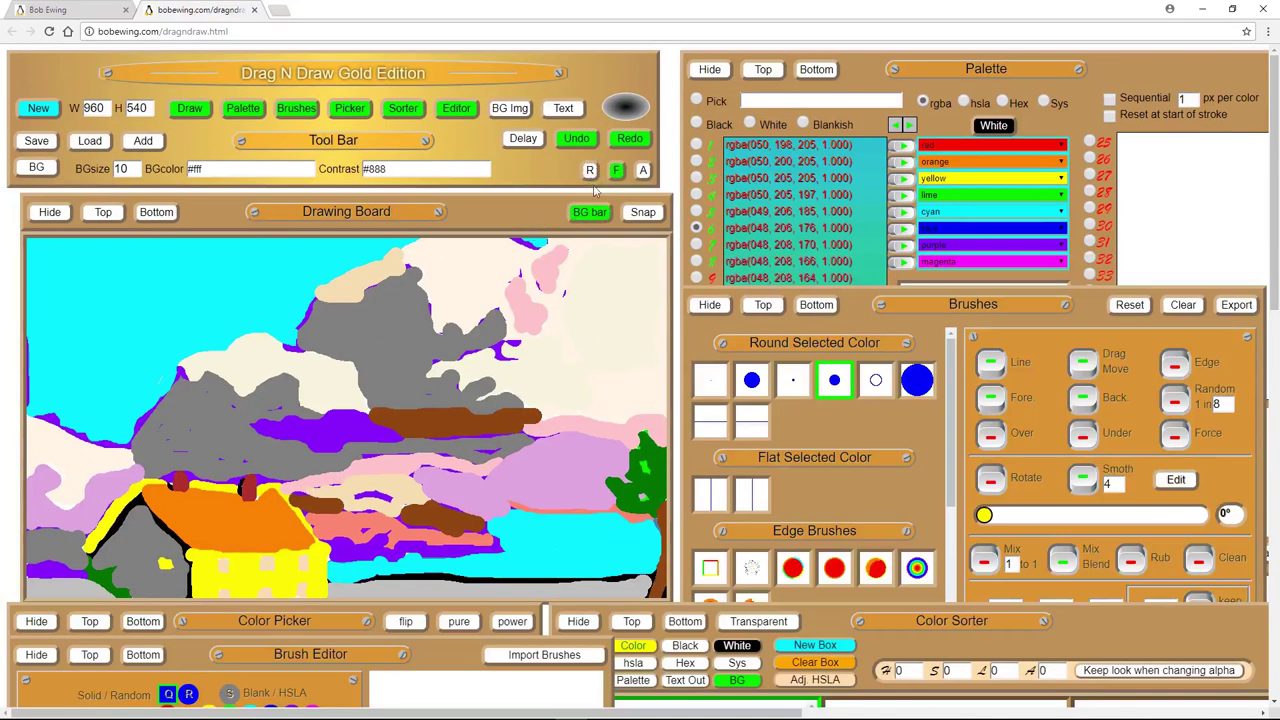
scroll(530, 243, "down", 3)
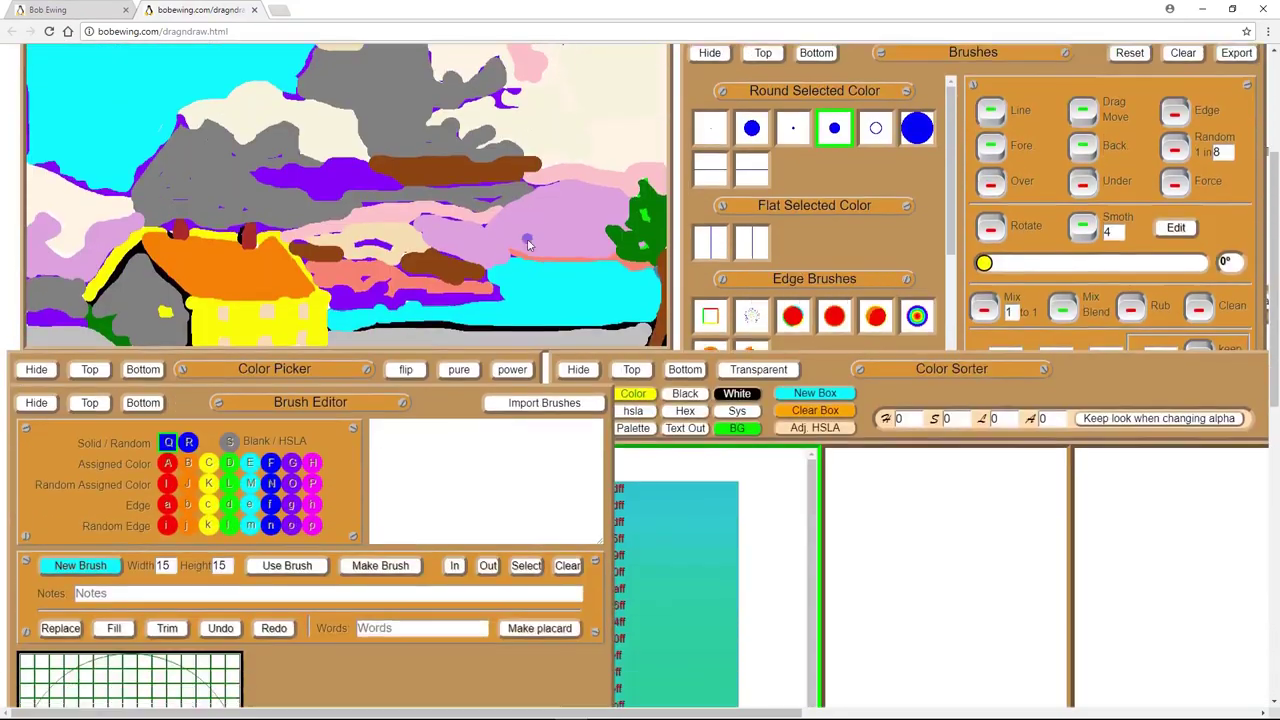
scroll(528, 243, "up", 3)
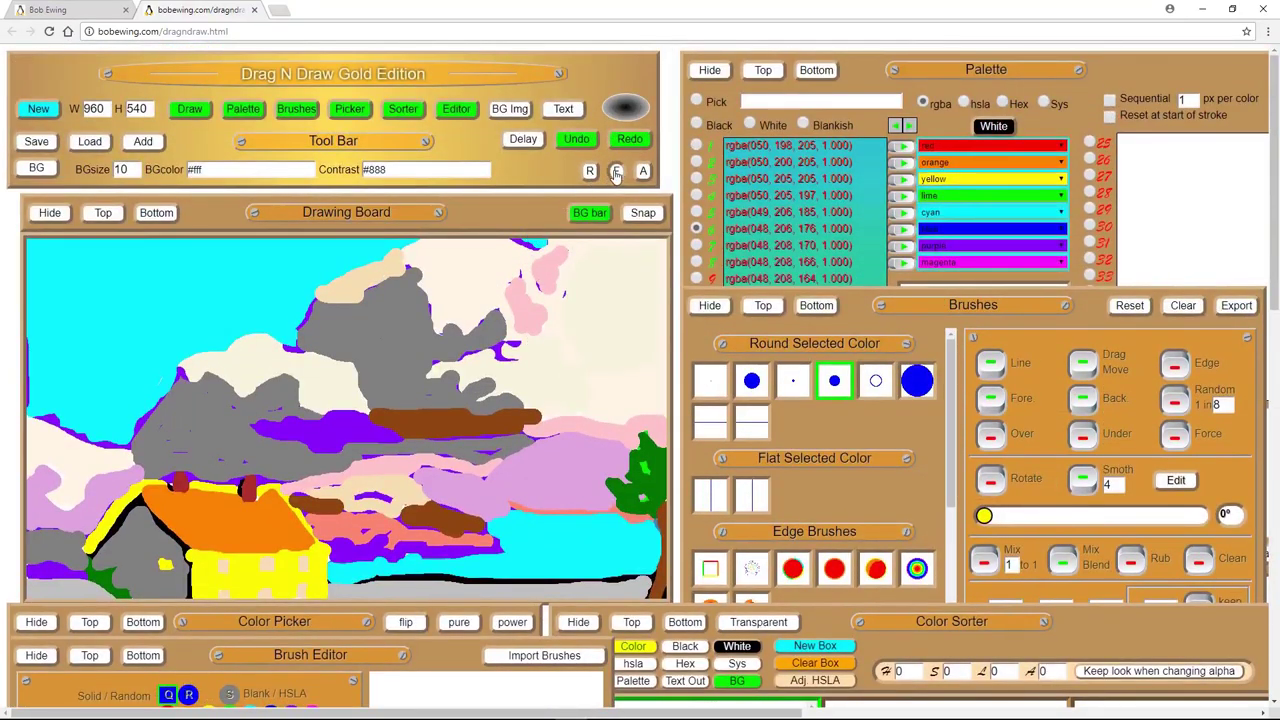
left_click(616, 172)
scroll(519, 270, "down", 3)
scroll(519, 270, "up", 3)
scroll(519, 270, "down", 3)
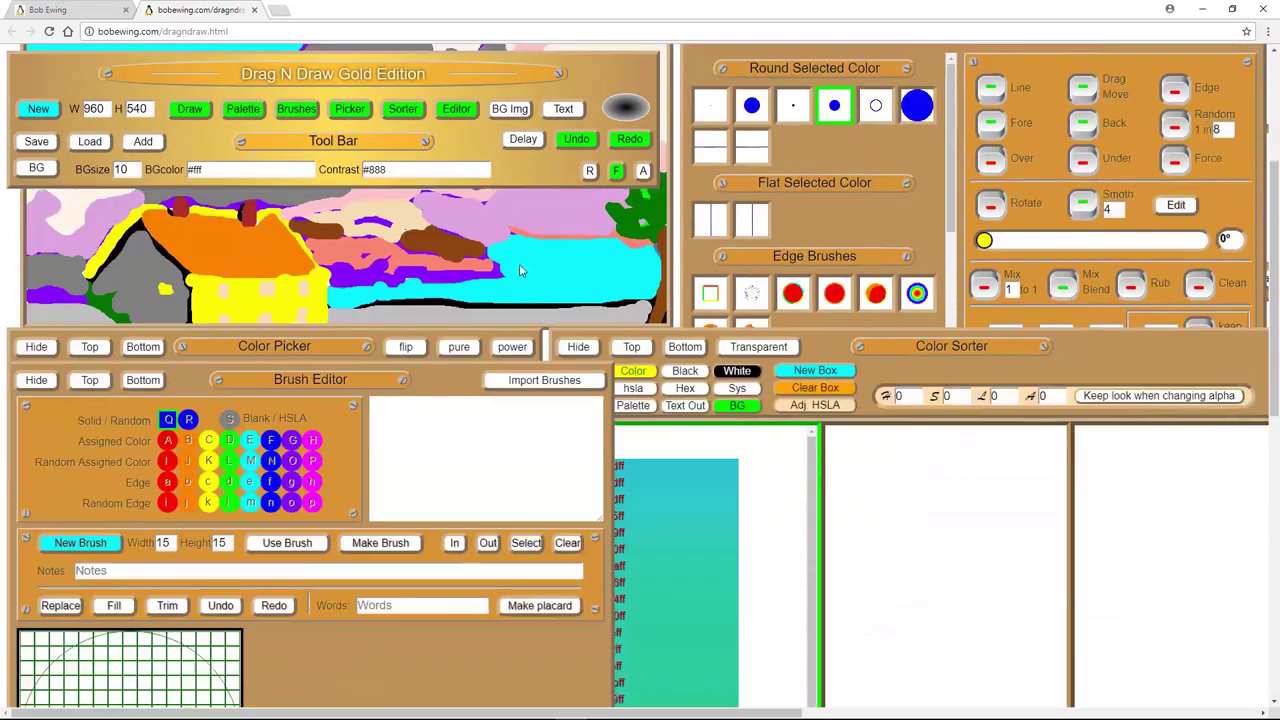
scroll(519, 270, "down", 2)
scroll(520, 263, "up", 5)
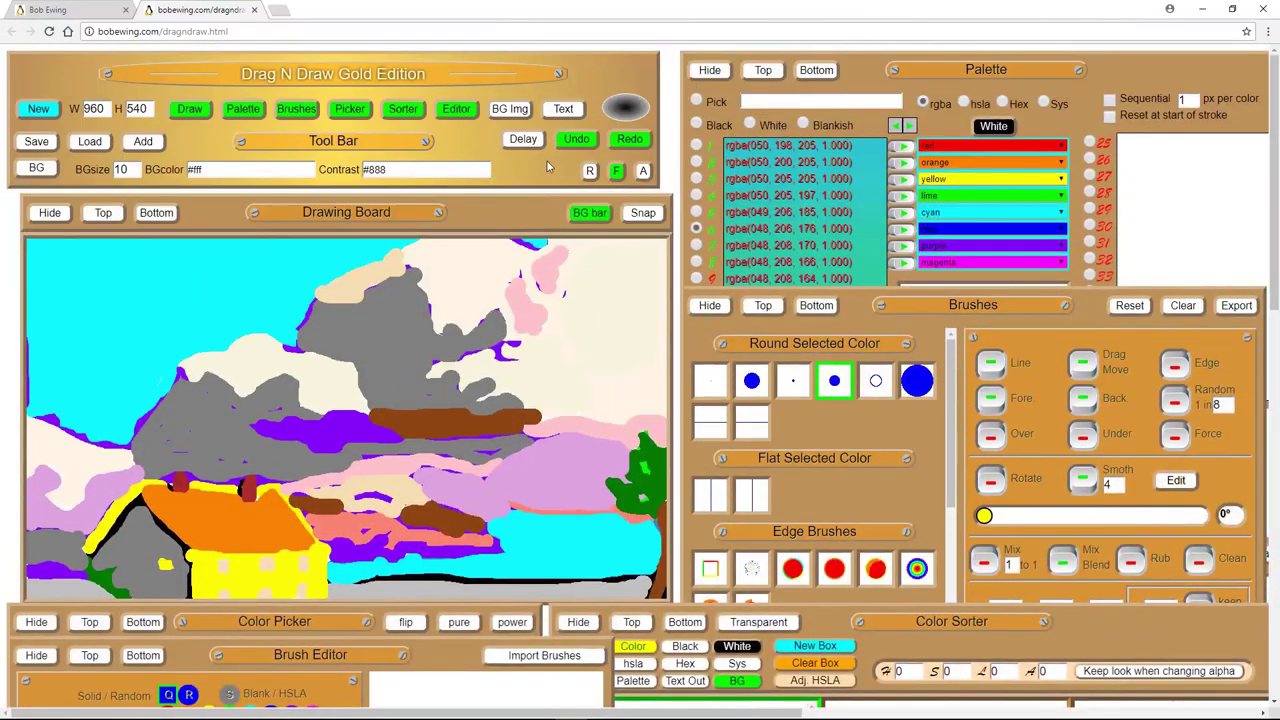
Move the tool bar back above the Drawing Board, fully uncovering it
mouse_move(547, 161)
left_mouse_down()
mouse_move(643, 310)
mouse_move(751, 376)
left_mouse_up()
scroll(770, 415, "down", 3)
scroll(770, 415, "up", 2)
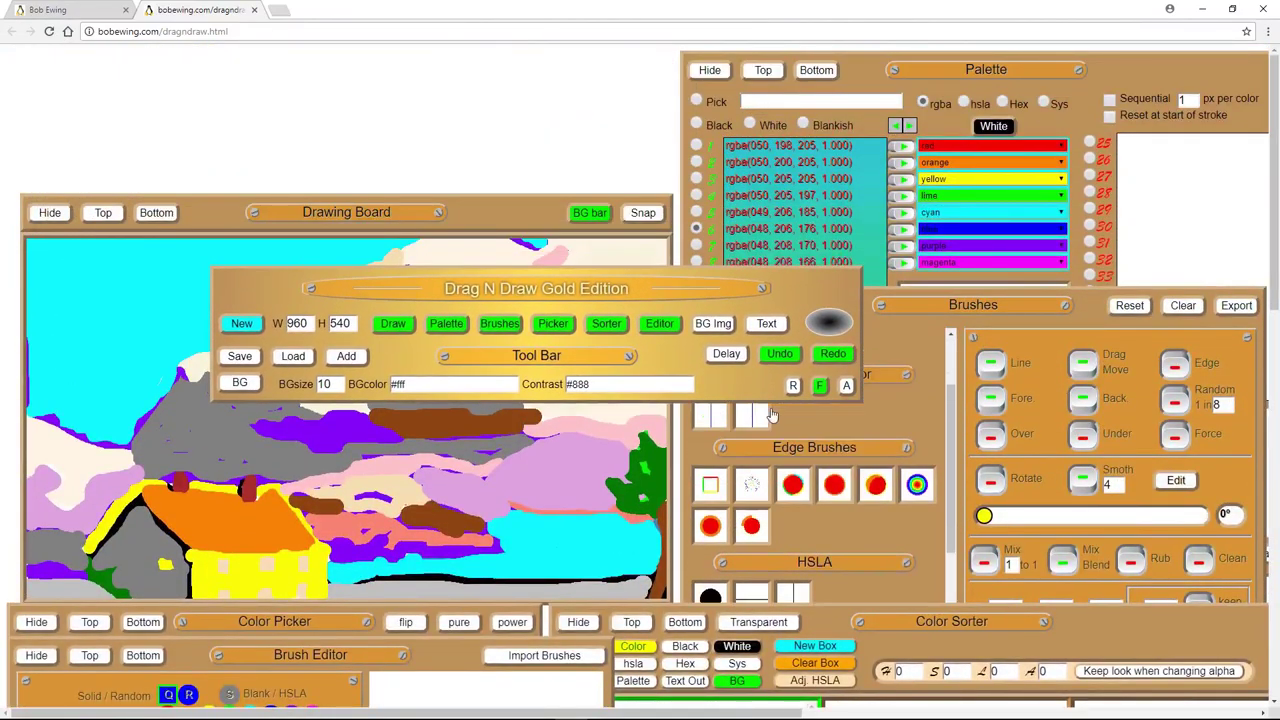
scroll(771, 415, "up", 1)
scroll(603, 467, "down", 3)
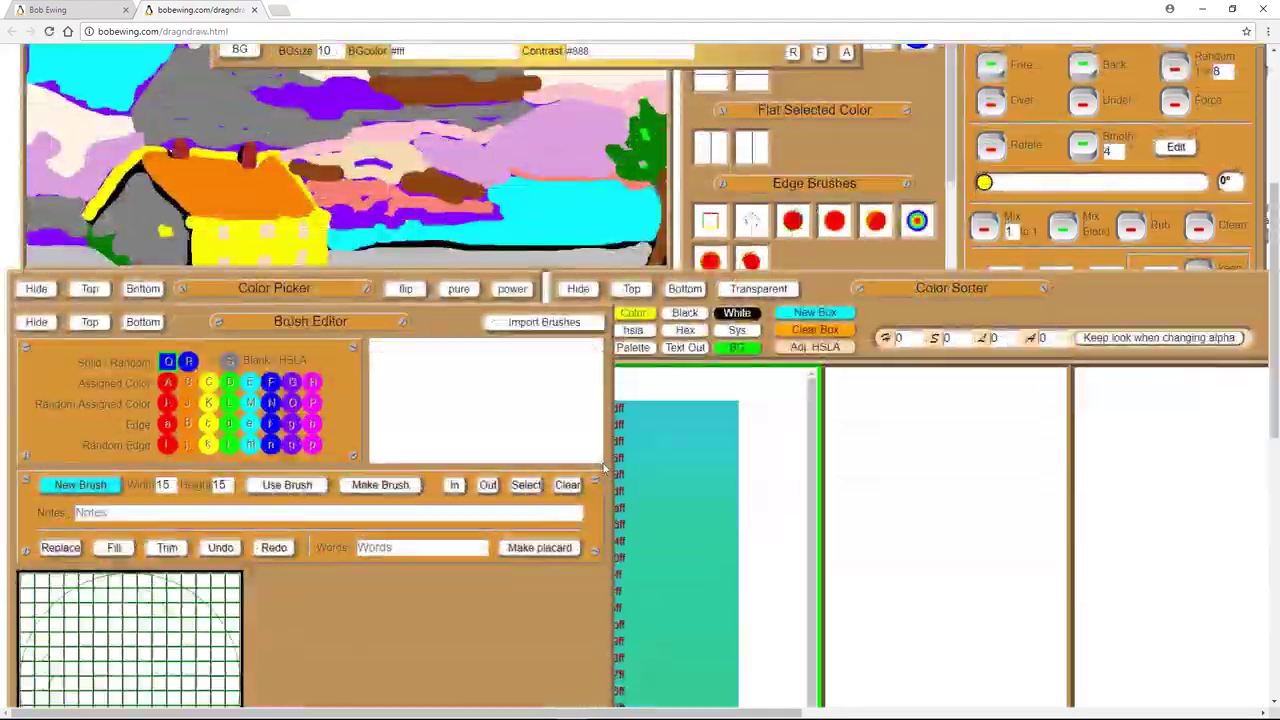
scroll(604, 468, "up", 5)
mouse_move(650, 341)
left_mouse_down()
mouse_move(470, 155)
mouse_move(463, 127)
left_mouse_up()
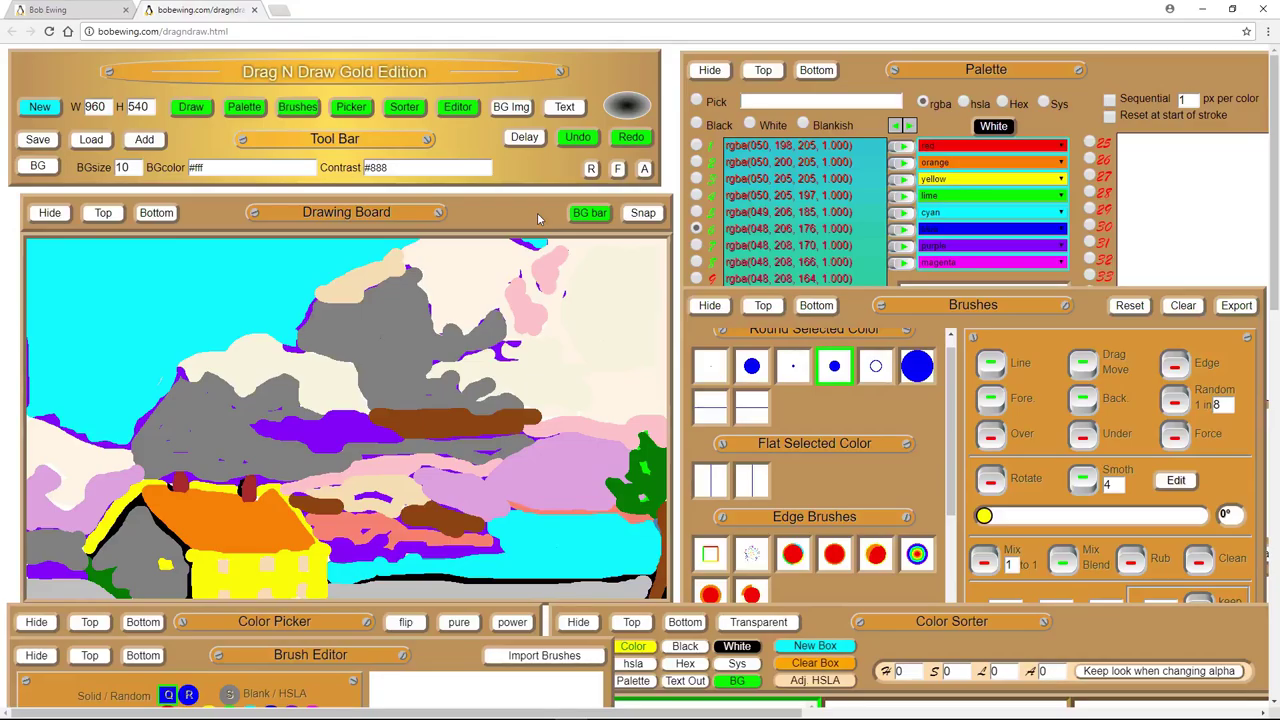
Hide the brush settings, Color Sorter, colour picker and Brush Editor panels
left_click(709, 305)
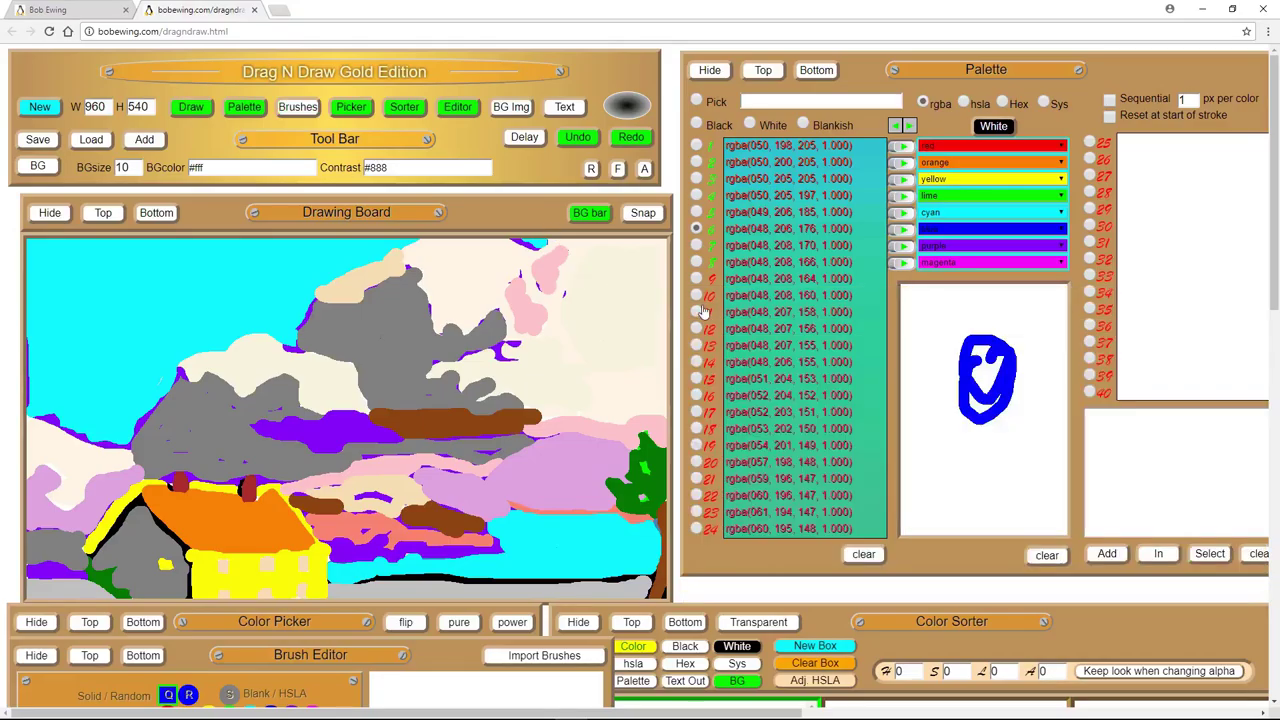
left_click(578, 622)
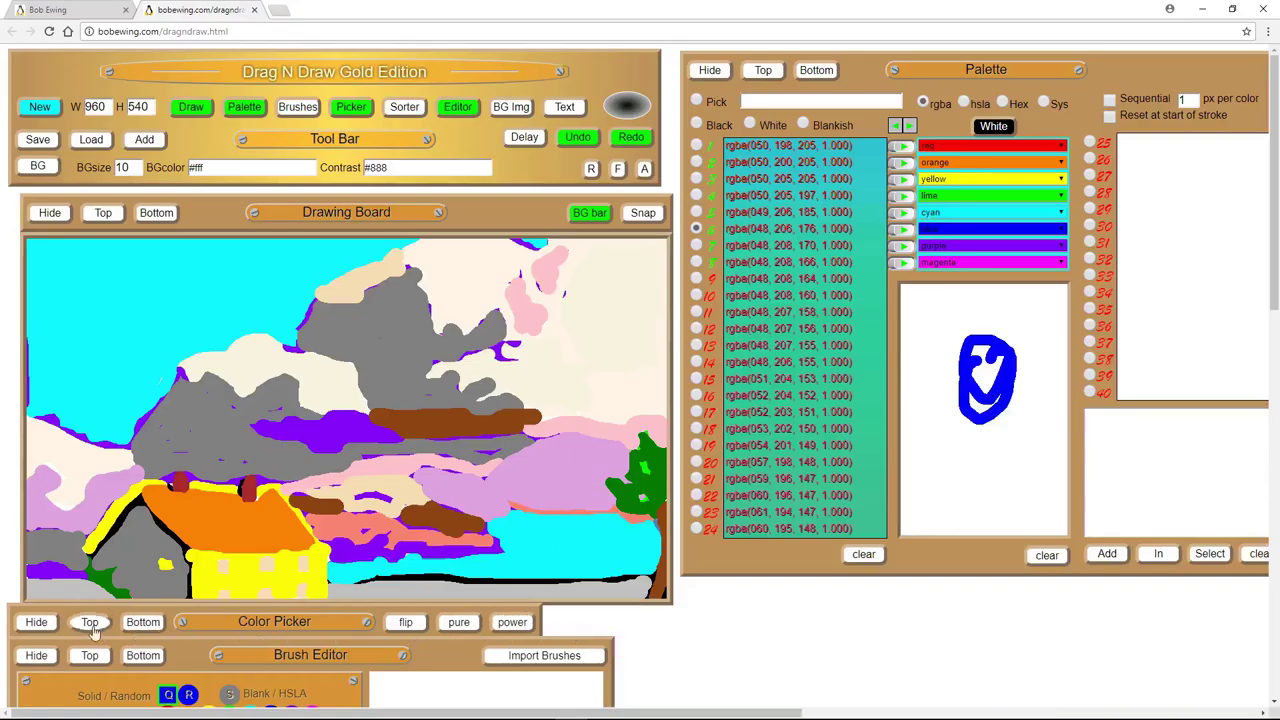
left_click(36, 622)
left_click(36, 655)
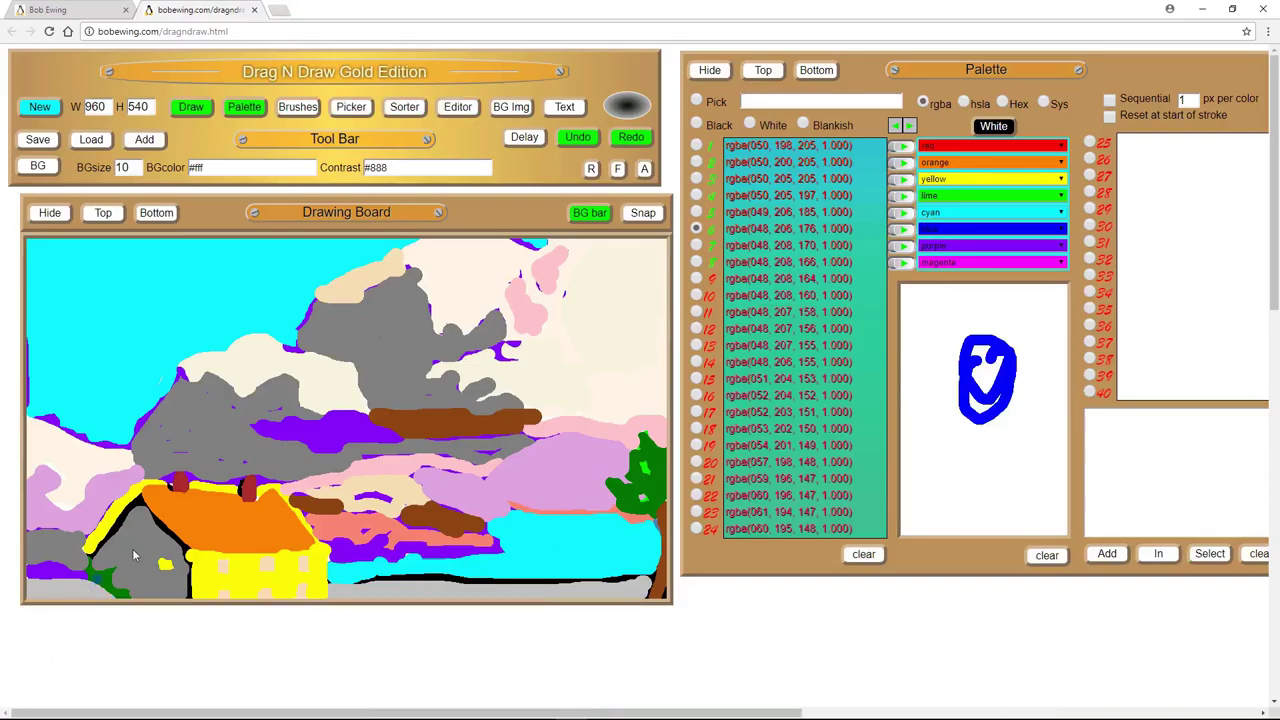
Toggle see-through title bars while moving the Drawing Board over the Palette
left_click(645, 170)
left_click(645, 170)
mouse_move(492, 220)
left_mouse_down()
mouse_move(712, 245)
mouse_move(1008, 242)
mouse_move(872, 248)
left_mouse_up()
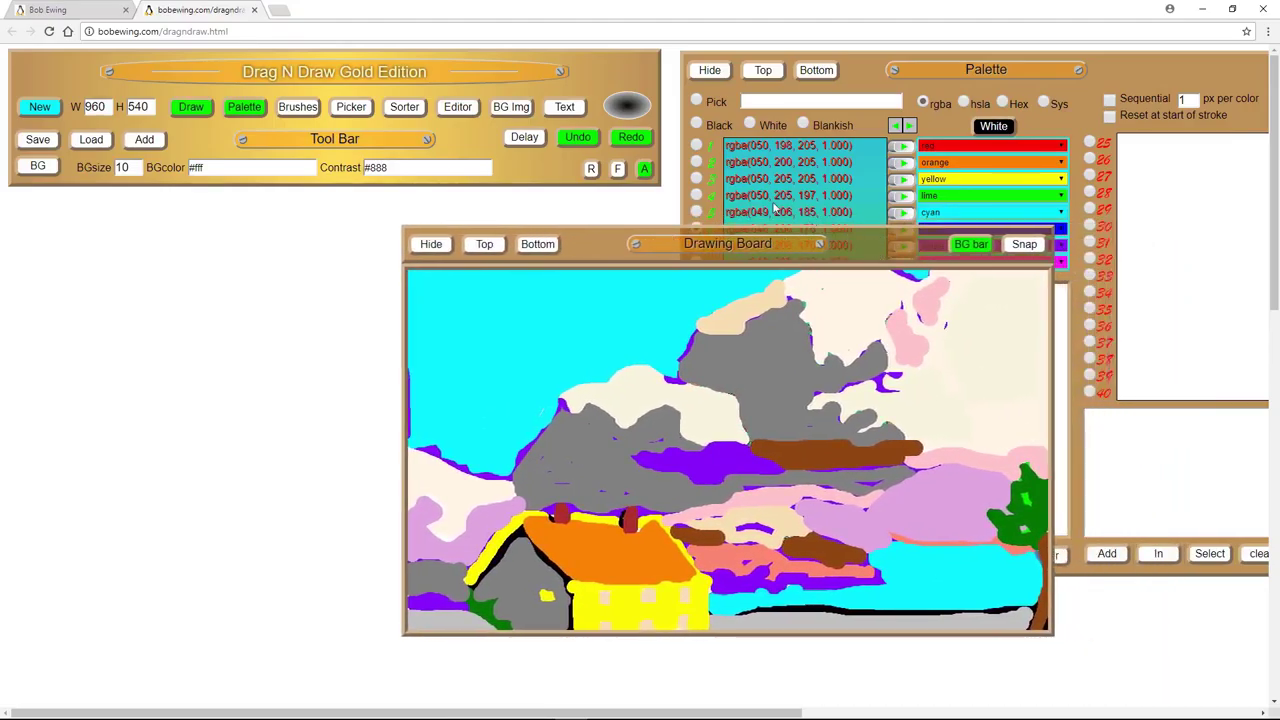
left_click(647, 170)
left_click(647, 170)
left_click(647, 170)
left_click(647, 170)
left_click(647, 170)
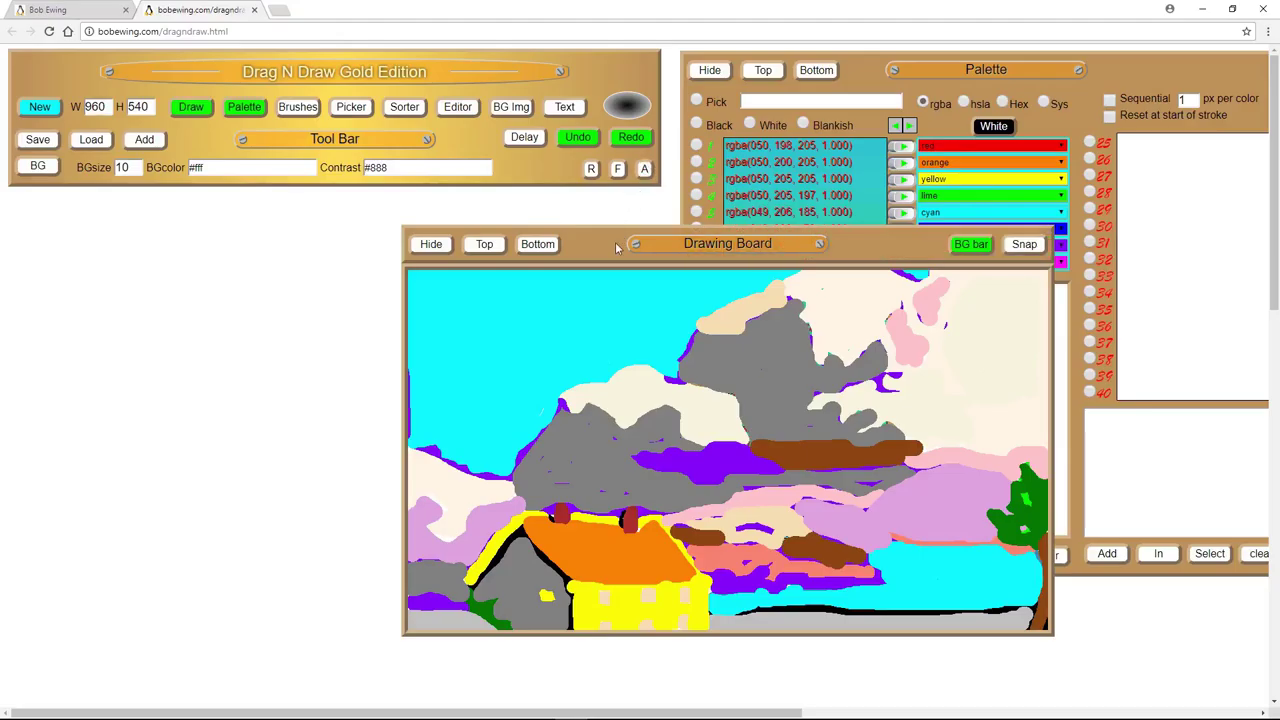
Move the Drawing Board back left and switch the see-through title bar option several more times
left_click_drag(604, 245, 381, 234)
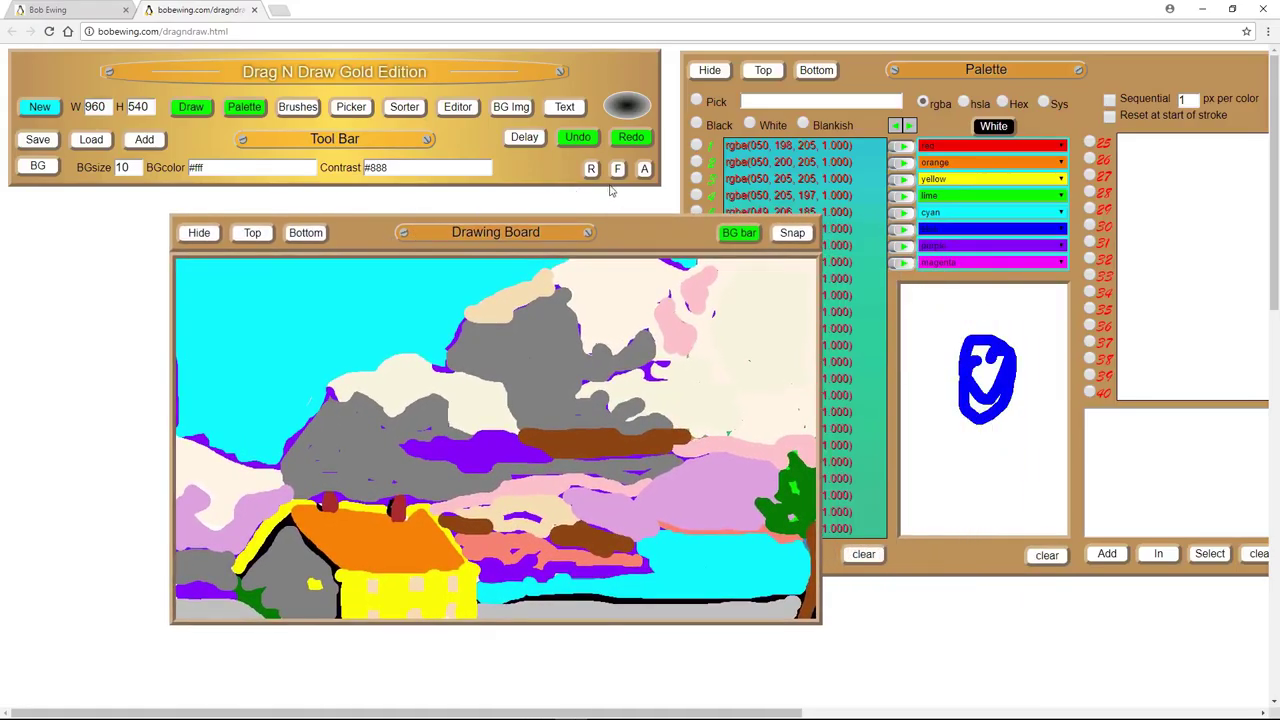
left_click(647, 170)
left_click_drag(644, 238, 631, 234)
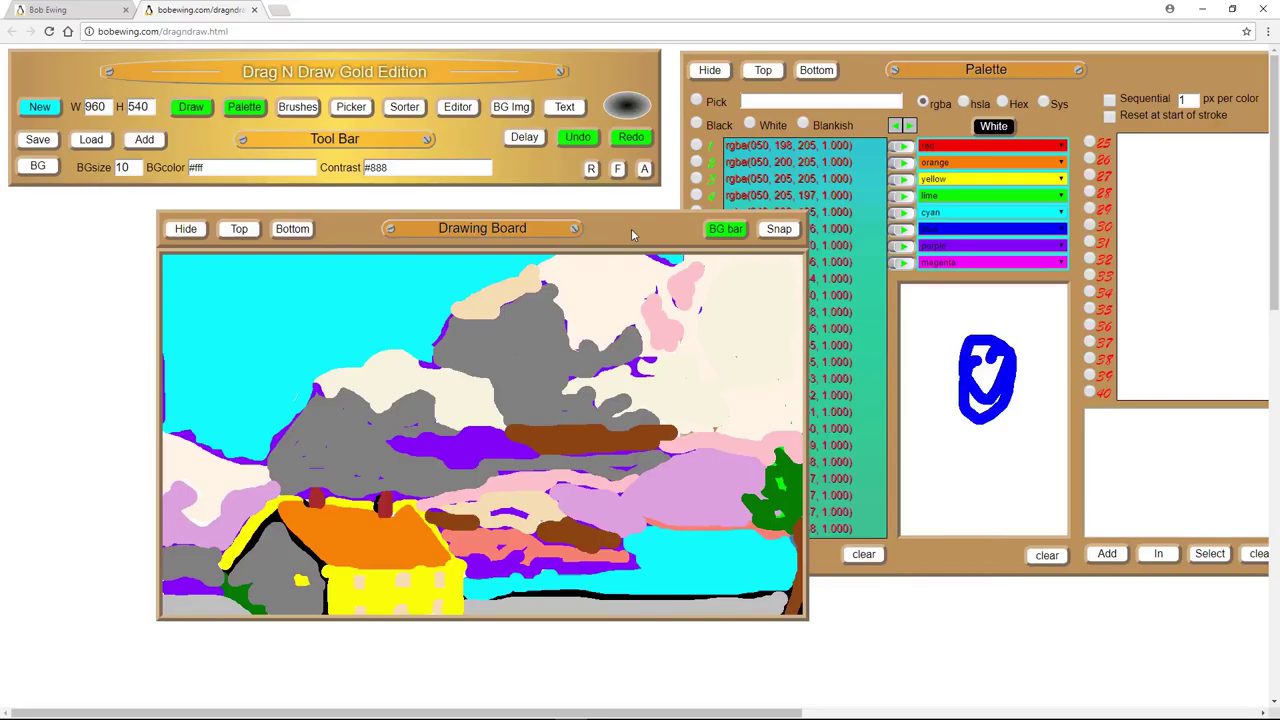
left_click(645, 170)
left_click(645, 170)
left_click(645, 170)
Bring the Palette in front of the Drawing Board and open the Brushes panel
left_click(763, 72)
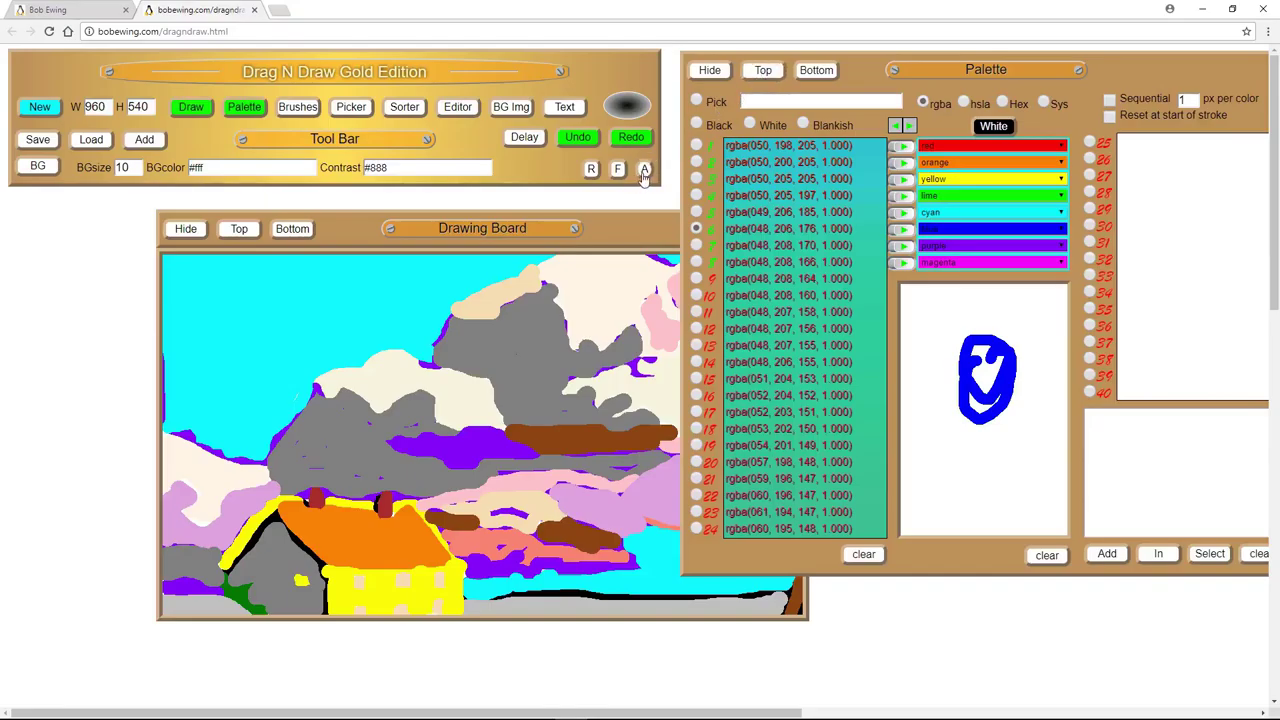
left_click(645, 170)
left_click(645, 170)
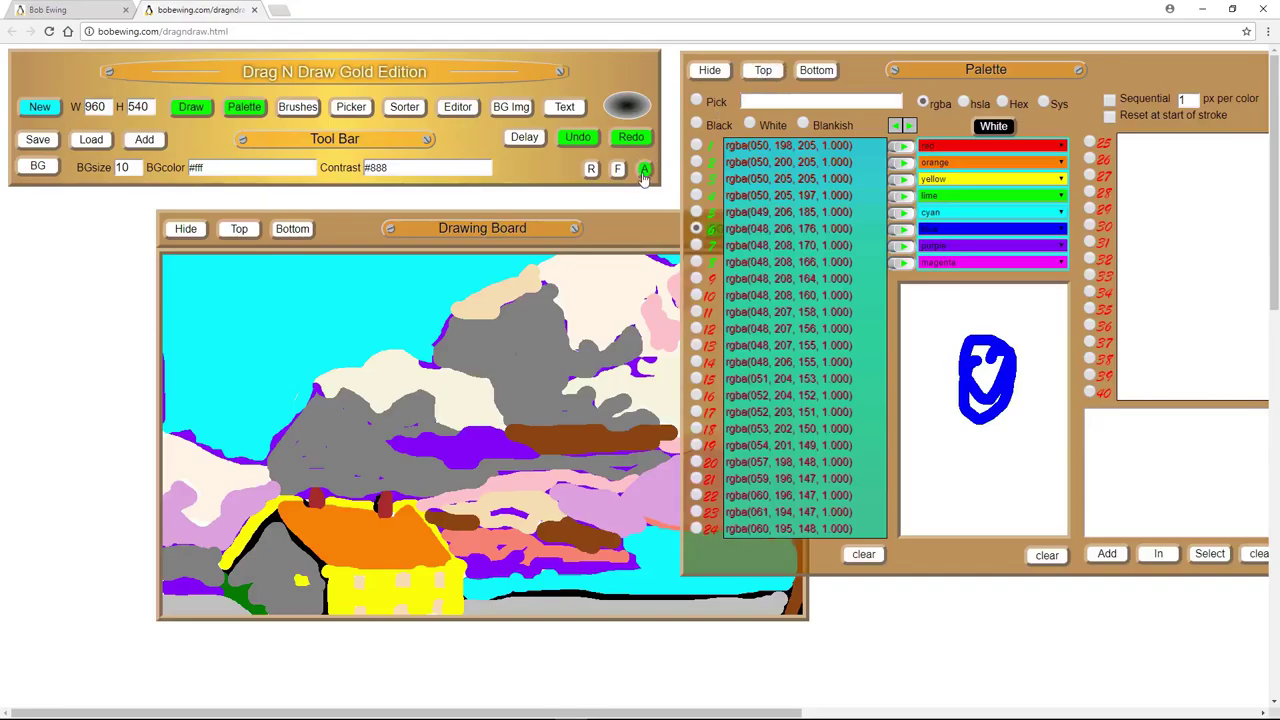
left_click(645, 170)
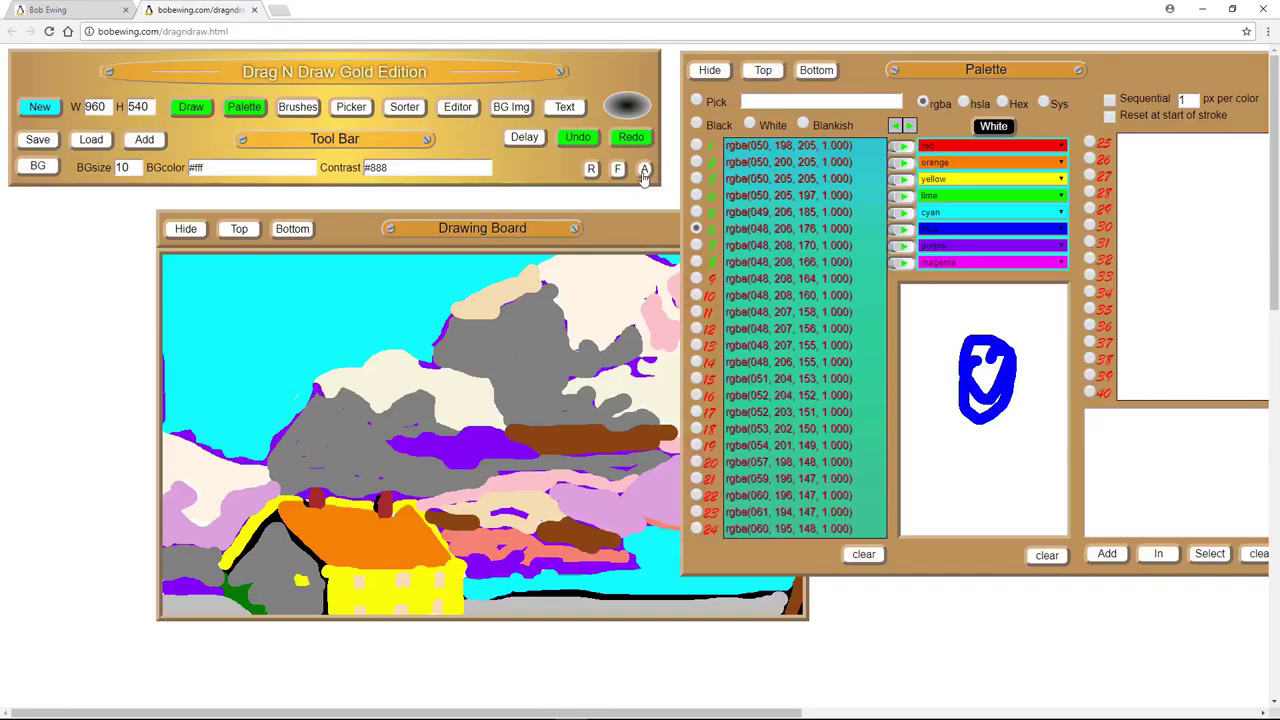
left_click(645, 170)
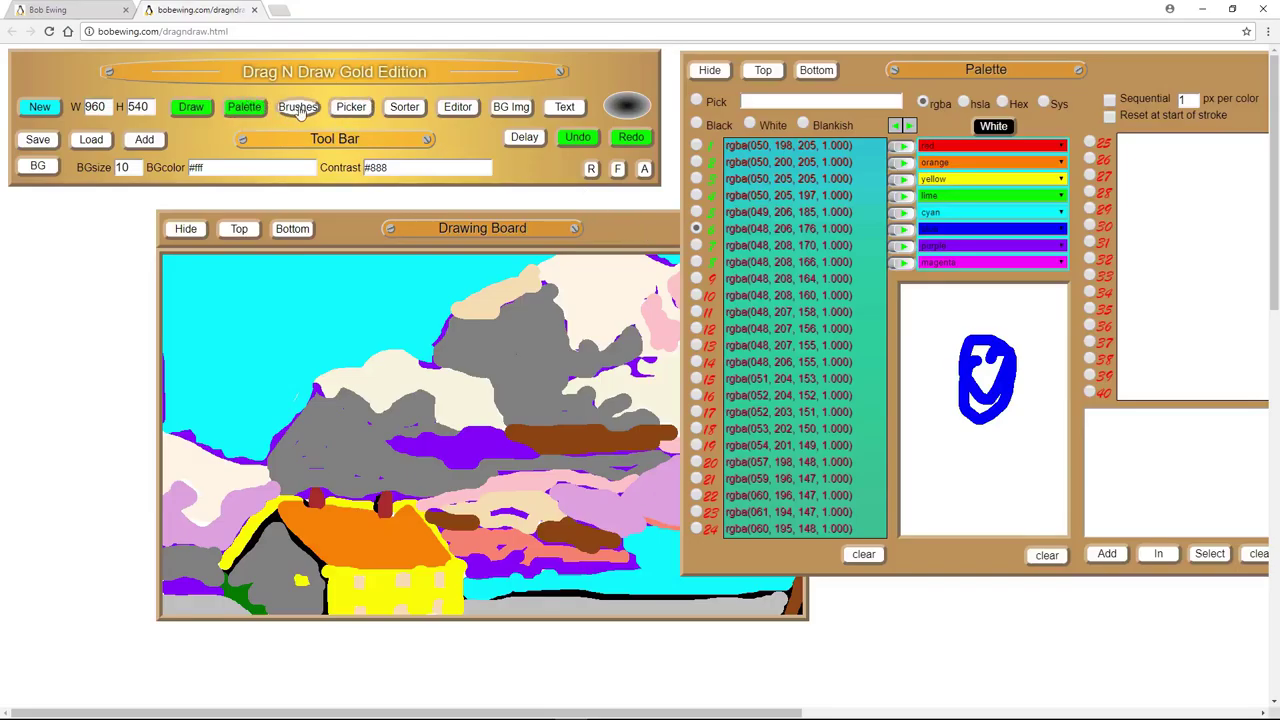
left_click(298, 107)
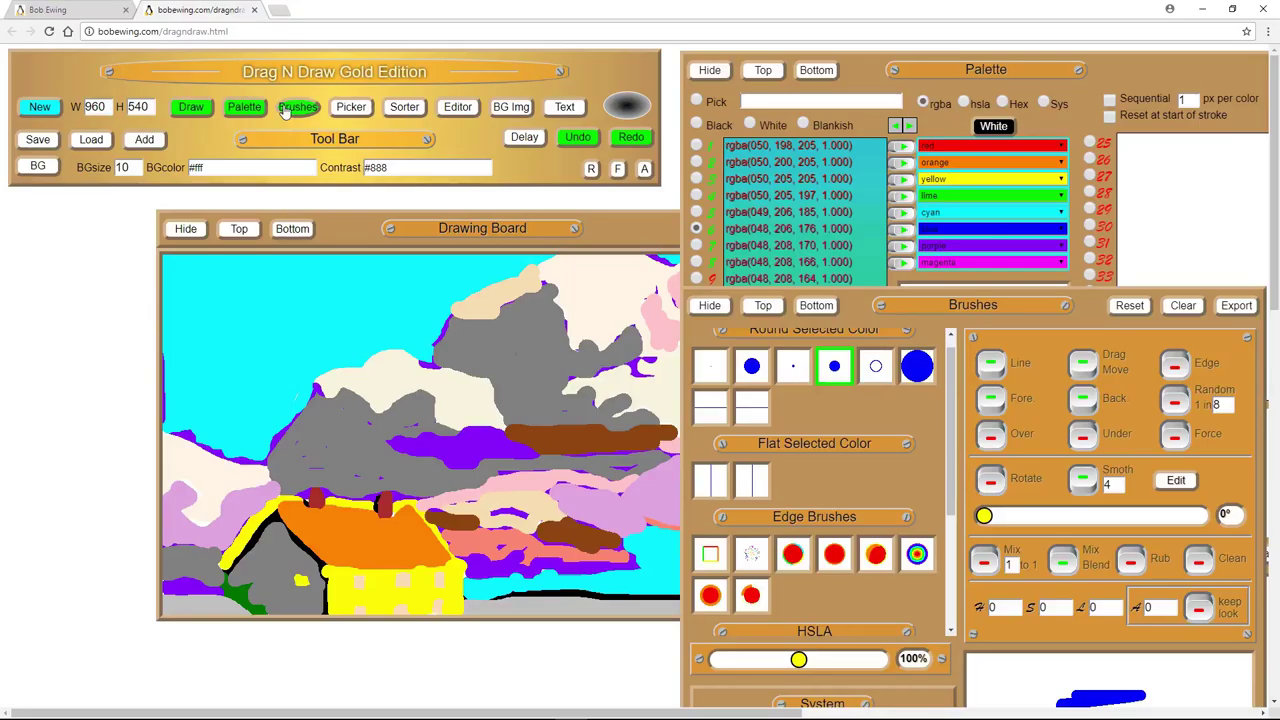
Toggle the colour picker, rearrange Brushes and Drawing Board, then decline starting a new picture
left_click(340, 110)
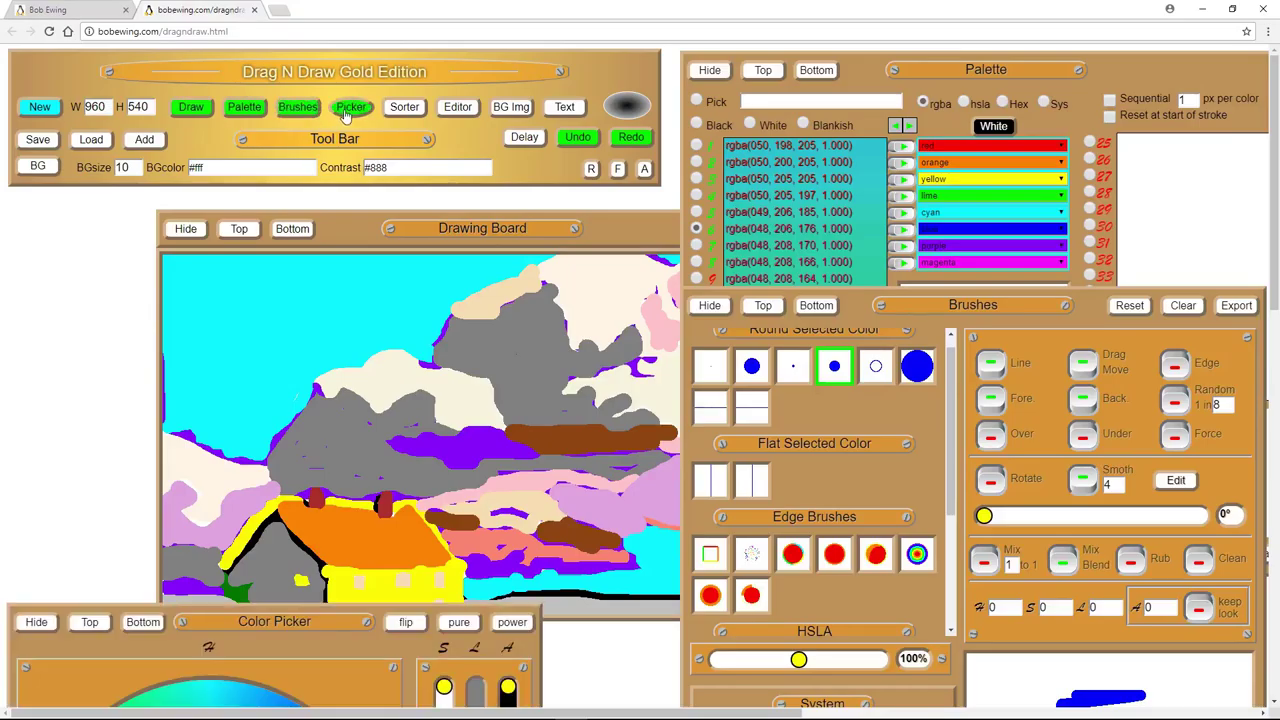
left_click(346, 115)
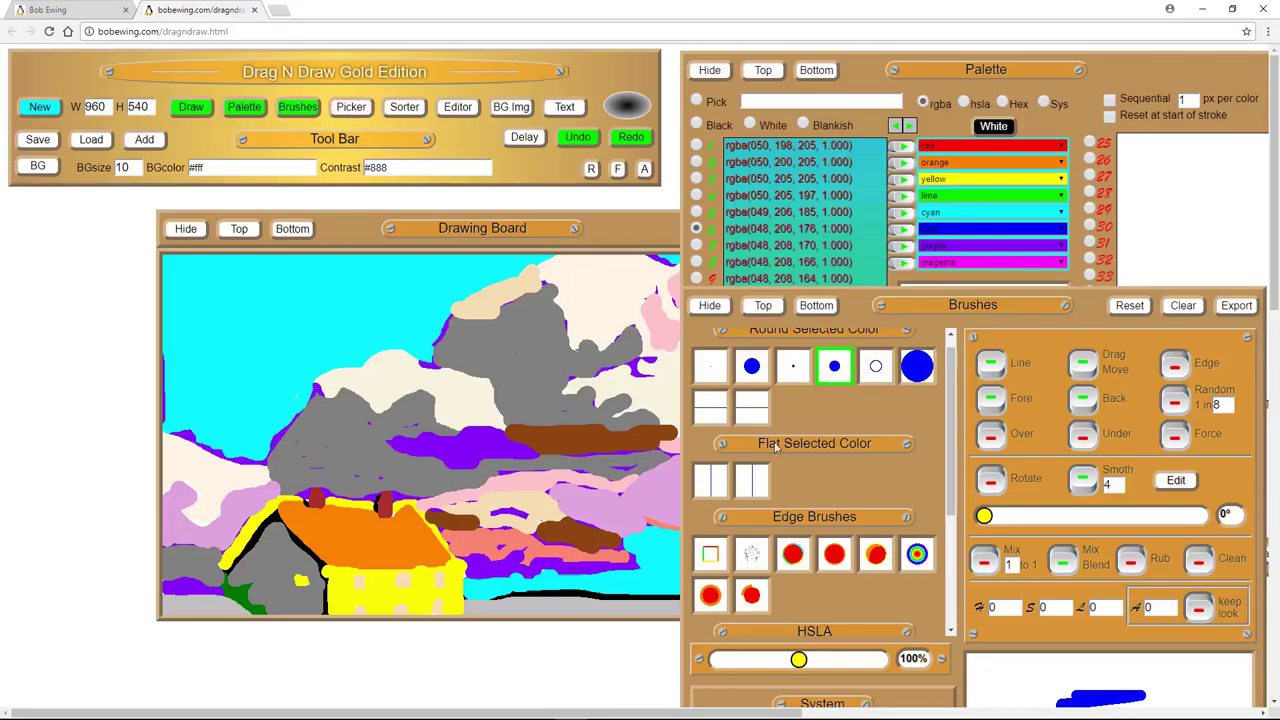
left_click_drag(857, 330, 893, 416)
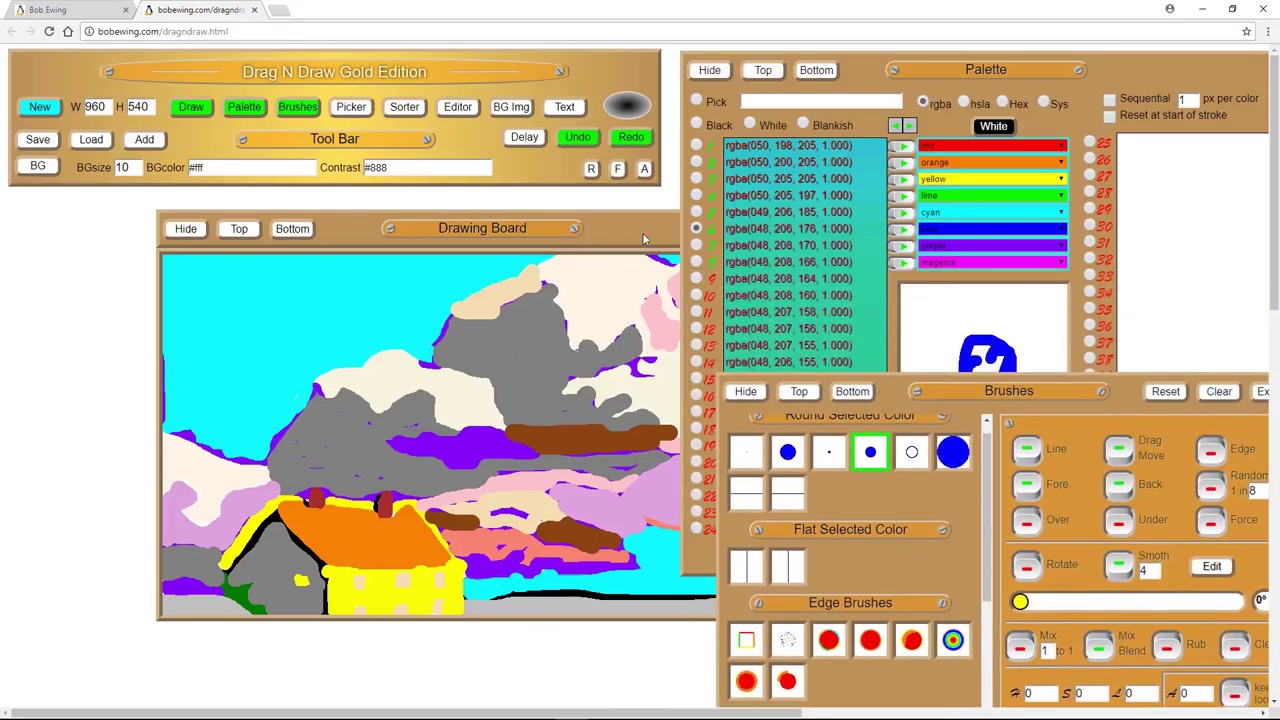
left_click_drag(626, 236, 510, 229)
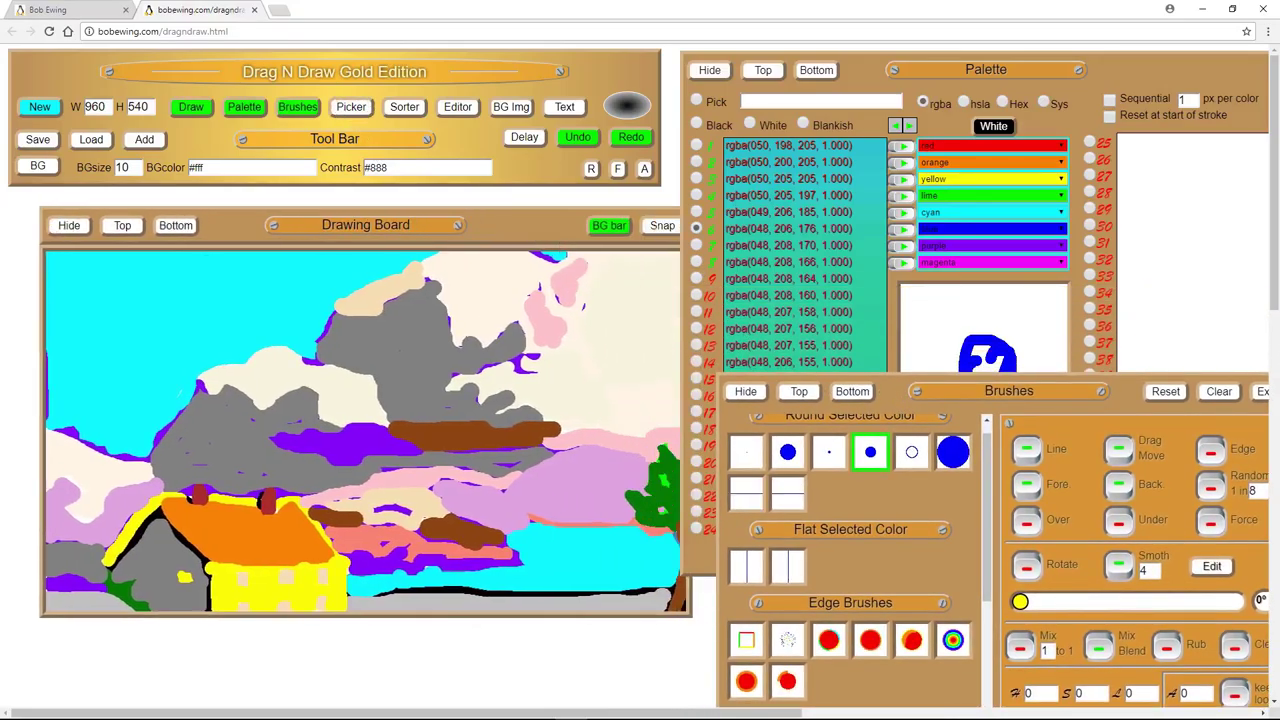
left_click(40, 112)
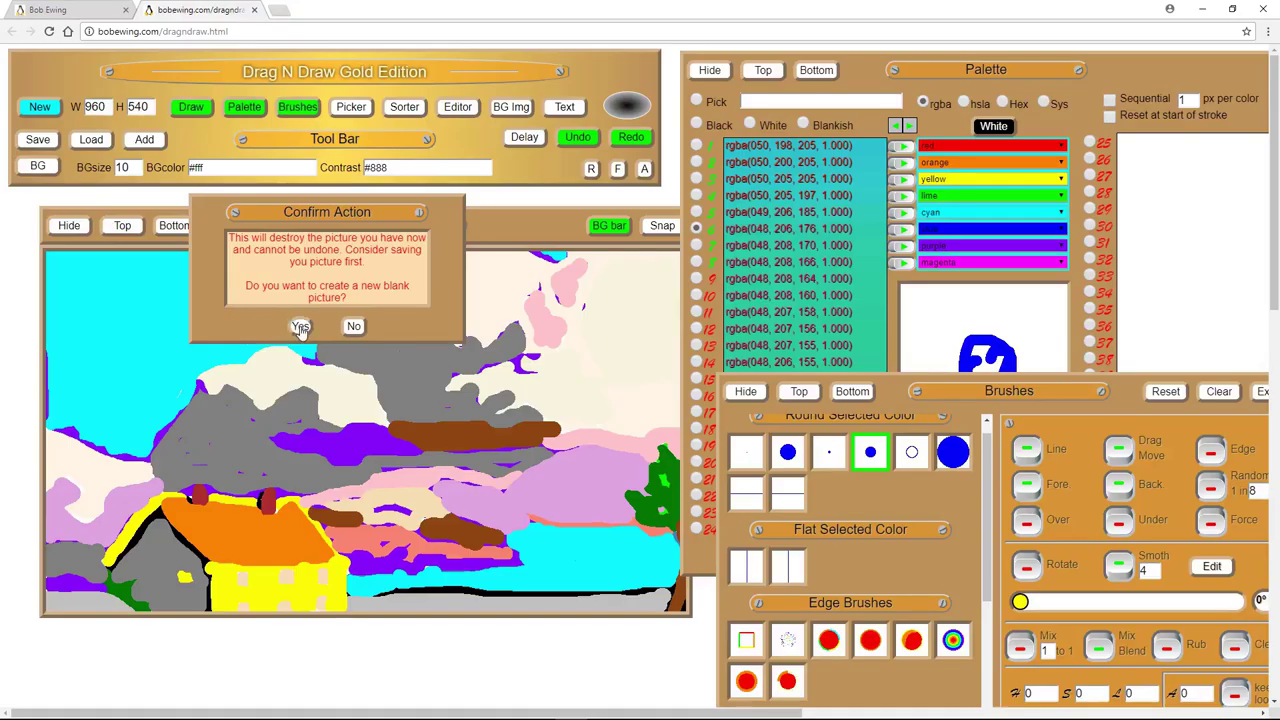
left_click(354, 327)
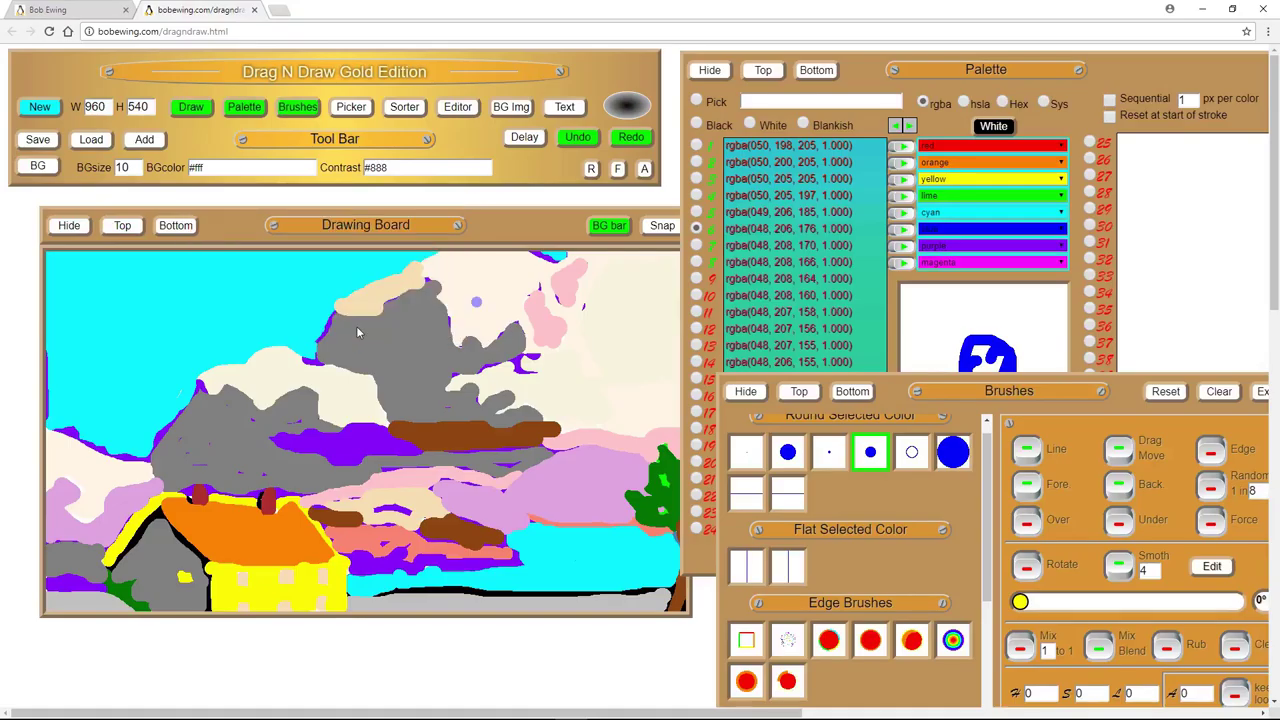
Wipe the Drawing Board to a blank white picture, dismissing the repeated confirmation
left_click(40, 110)
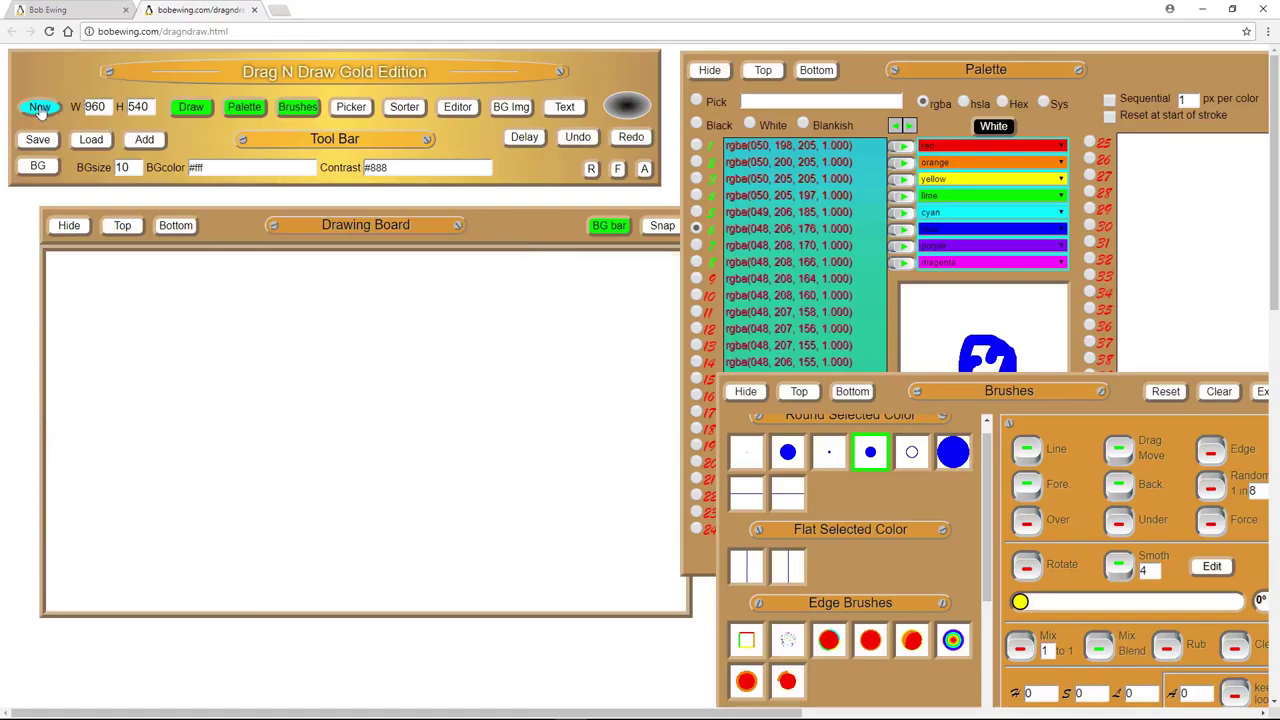
left_click(40, 108)
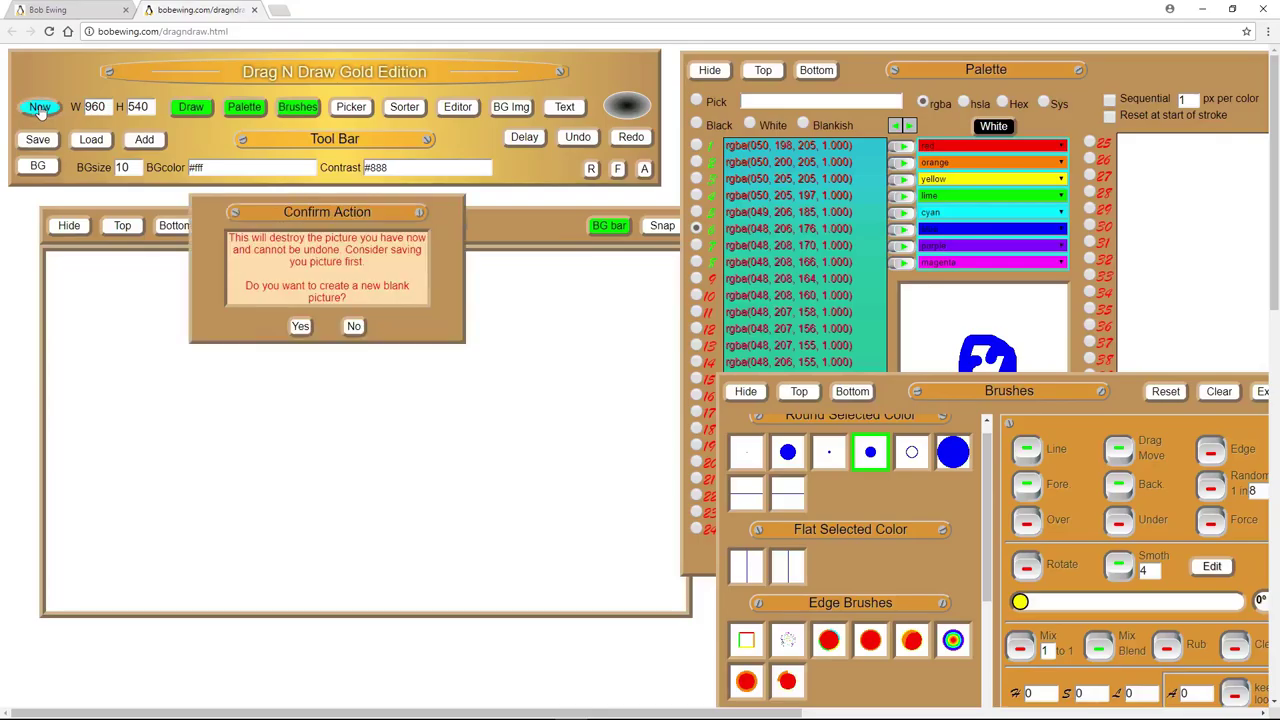
left_click(40, 108)
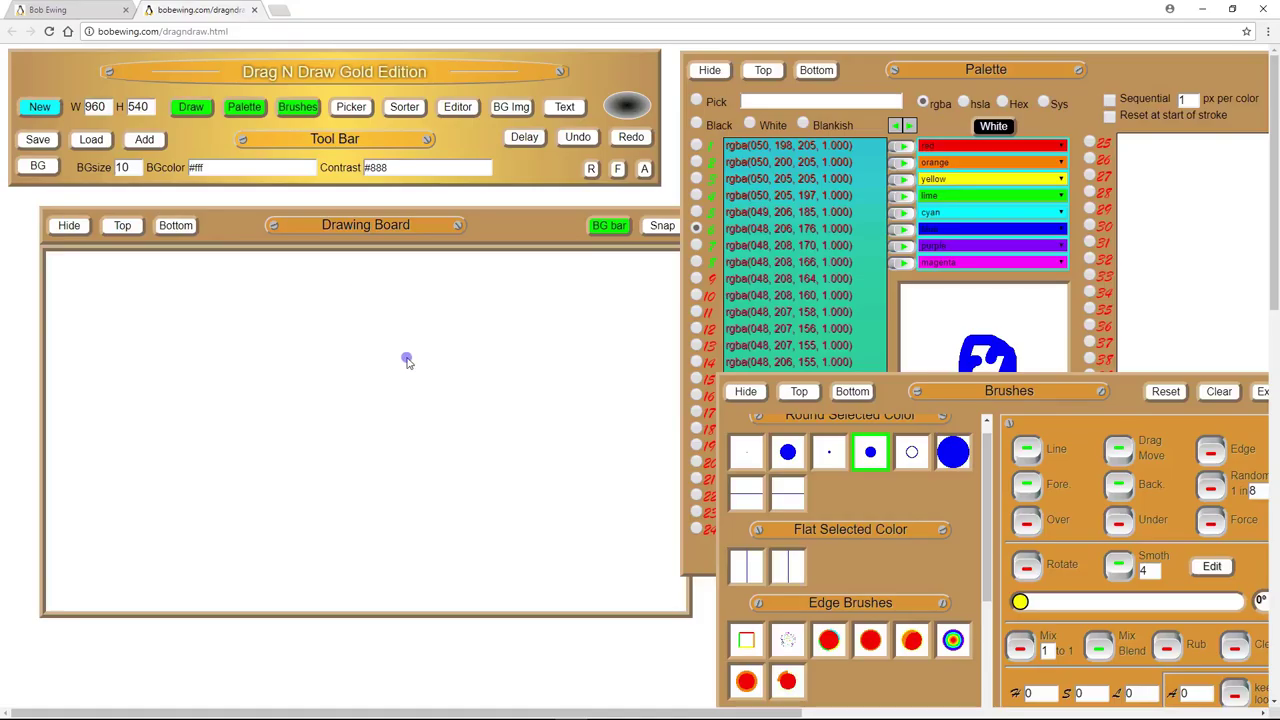
Move the Brushes panel up and left beside the Drawing Board
scroll(407, 361, "down", 2)
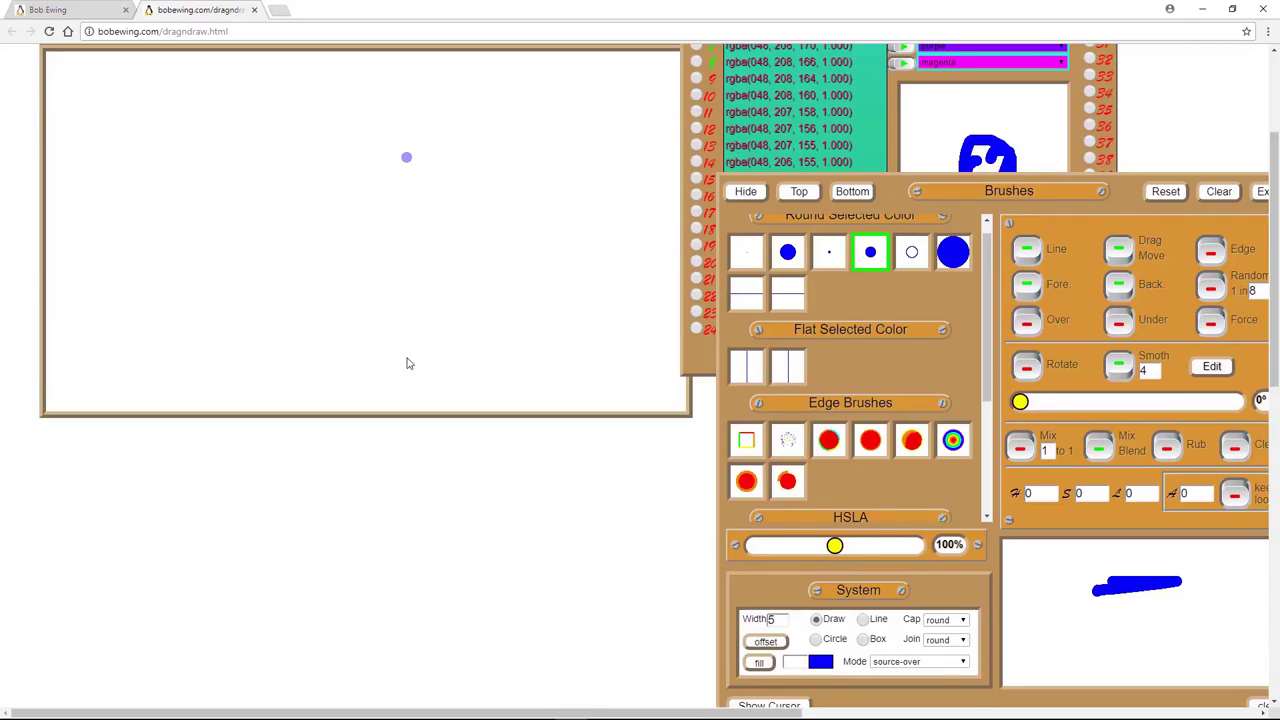
scroll(407, 363, "up", 2)
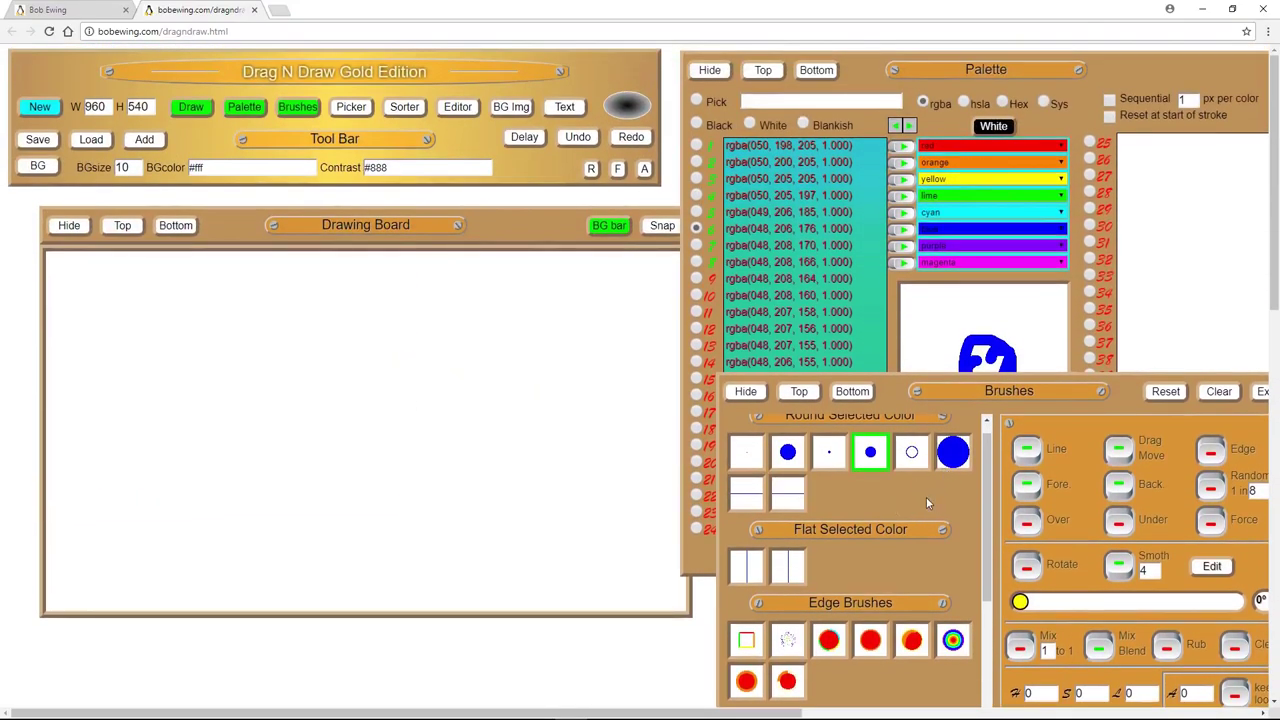
left_click_drag(926, 497, 844, 457)
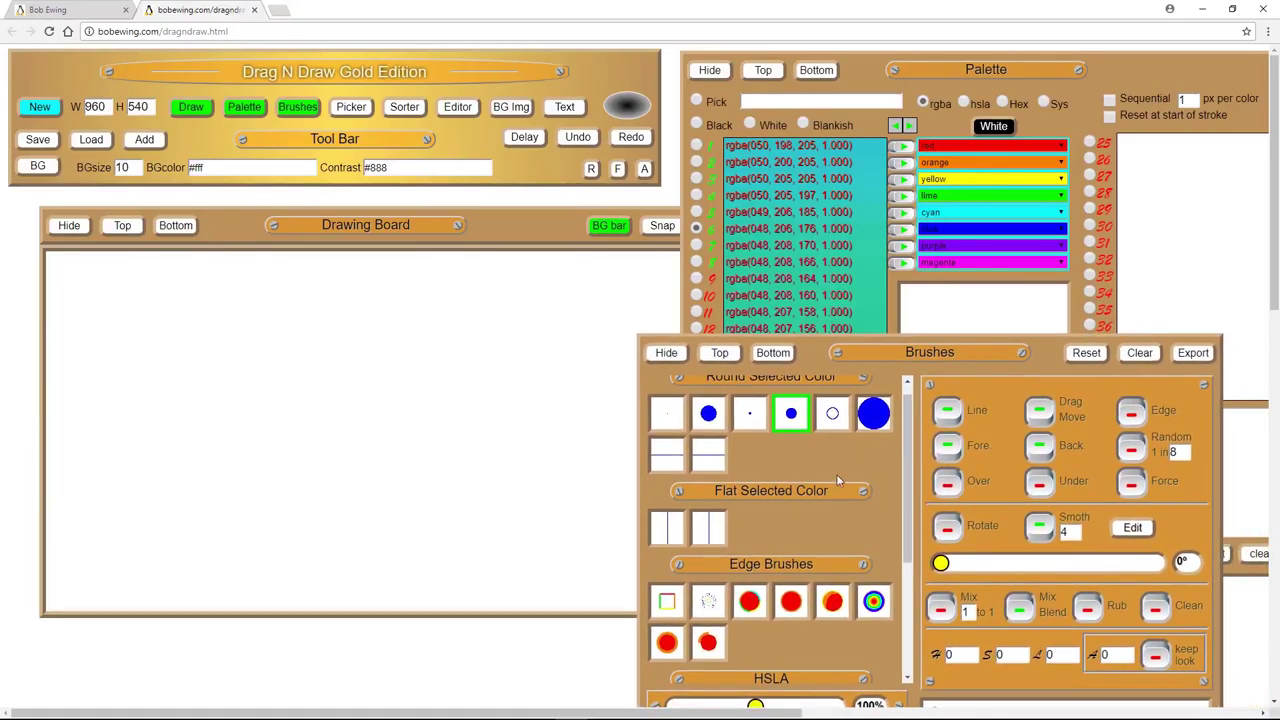
Paint a tangled knot with the rainbow edge brush
left_click(868, 604)
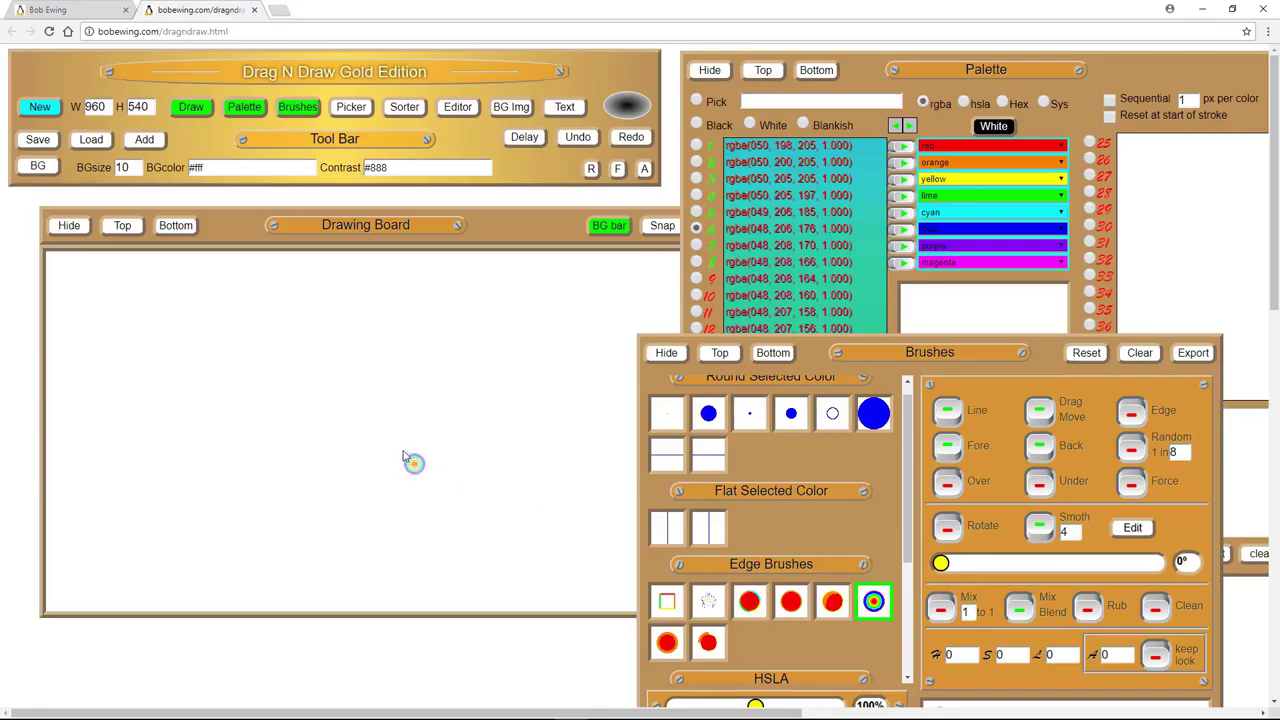
mouse_move(411, 460)
left_mouse_down()
mouse_move(448, 427)
mouse_move(486, 471)
mouse_move(477, 505)
mouse_move(456, 508)
mouse_move(427, 475)
mouse_move(405, 378)
mouse_move(375, 344)
mouse_move(311, 378)
mouse_move(306, 421)
mouse_move(330, 435)
mouse_move(448, 366)
mouse_move(483, 366)
mouse_move(512, 402)
mouse_move(482, 452)
mouse_move(371, 490)
mouse_move(332, 409)
mouse_move(285, 371)
mouse_move(253, 391)
mouse_move(271, 423)
mouse_move(301, 427)
mouse_move(360, 518)
left_mouse_up()
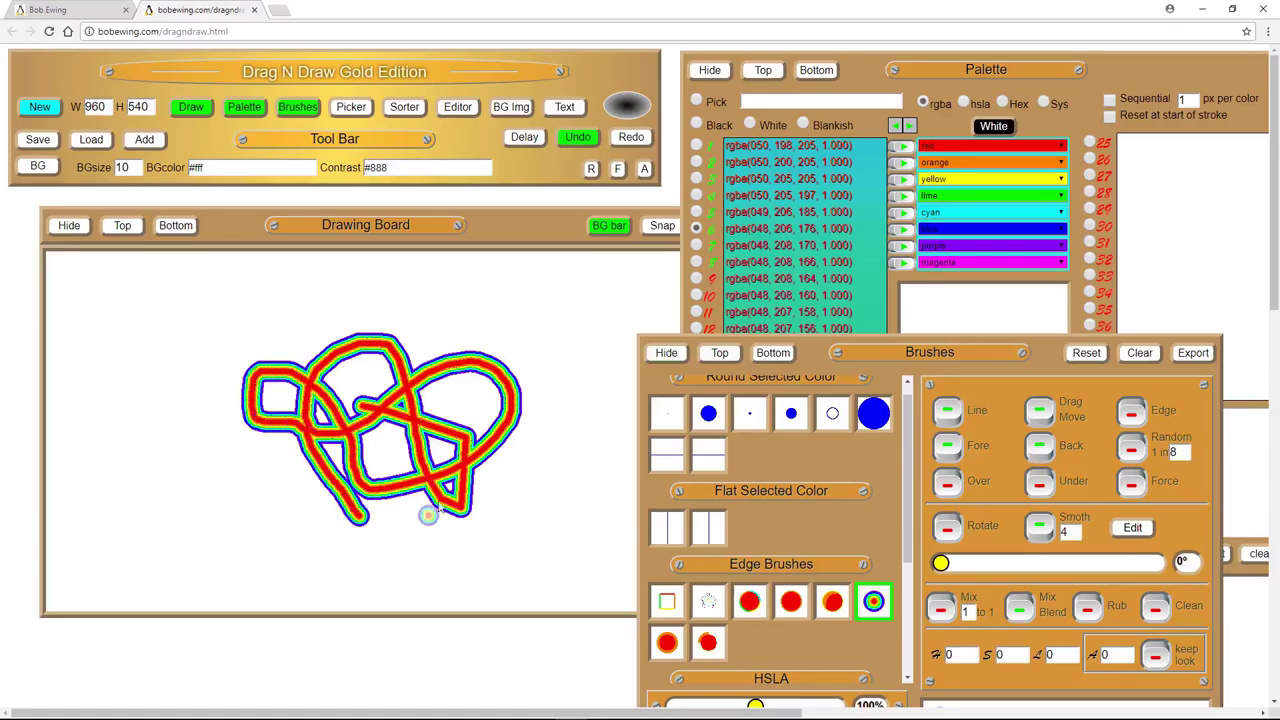
mouse_move(570, 322)
left_mouse_down()
mouse_move(485, 400)
mouse_move(472, 370)
left_mouse_up()
Paint a red block on the left with the red-orange edge brush
left_click(832, 601)
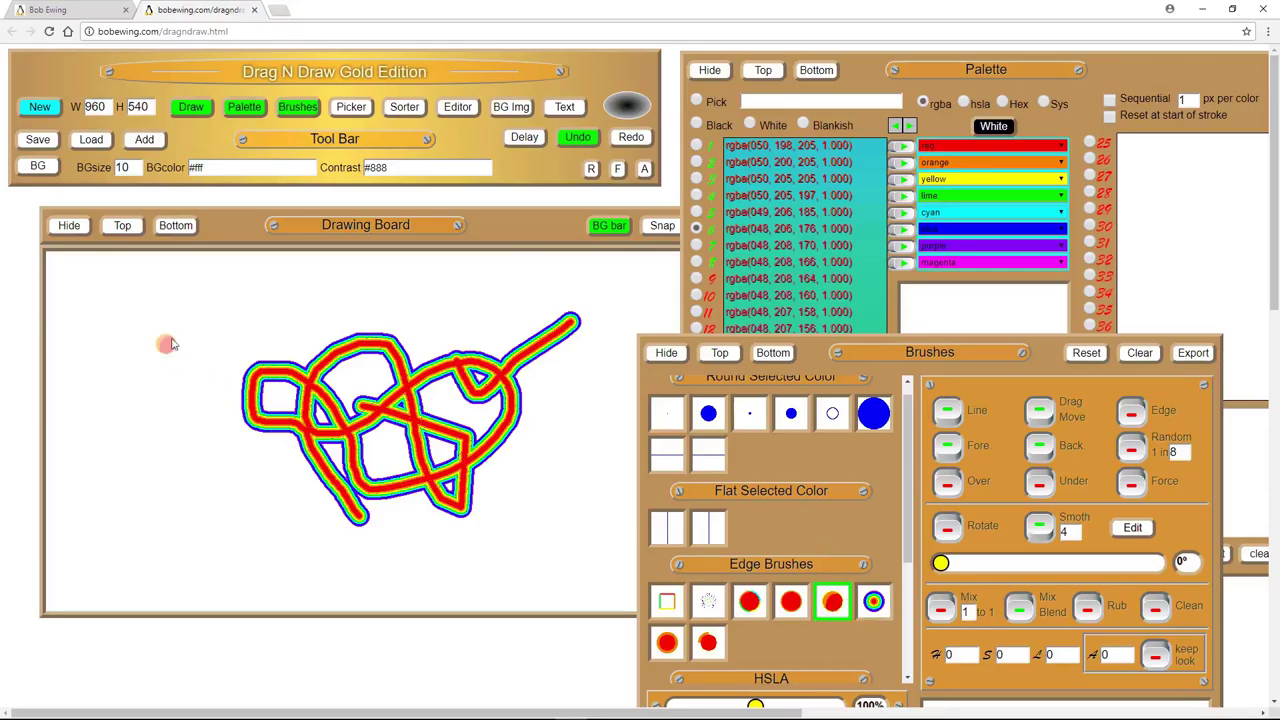
mouse_move(198, 329)
left_mouse_down()
mouse_move(140, 348)
mouse_move(147, 410)
mouse_move(195, 398)
mouse_move(198, 345)
mouse_move(155, 338)
mouse_move(152, 378)
mouse_move(168, 404)
mouse_move(186, 392)
mouse_move(184, 342)
mouse_move(165, 367)
mouse_move(168, 395)
mouse_move(176, 352)
mouse_move(174, 367)
left_mouse_up()
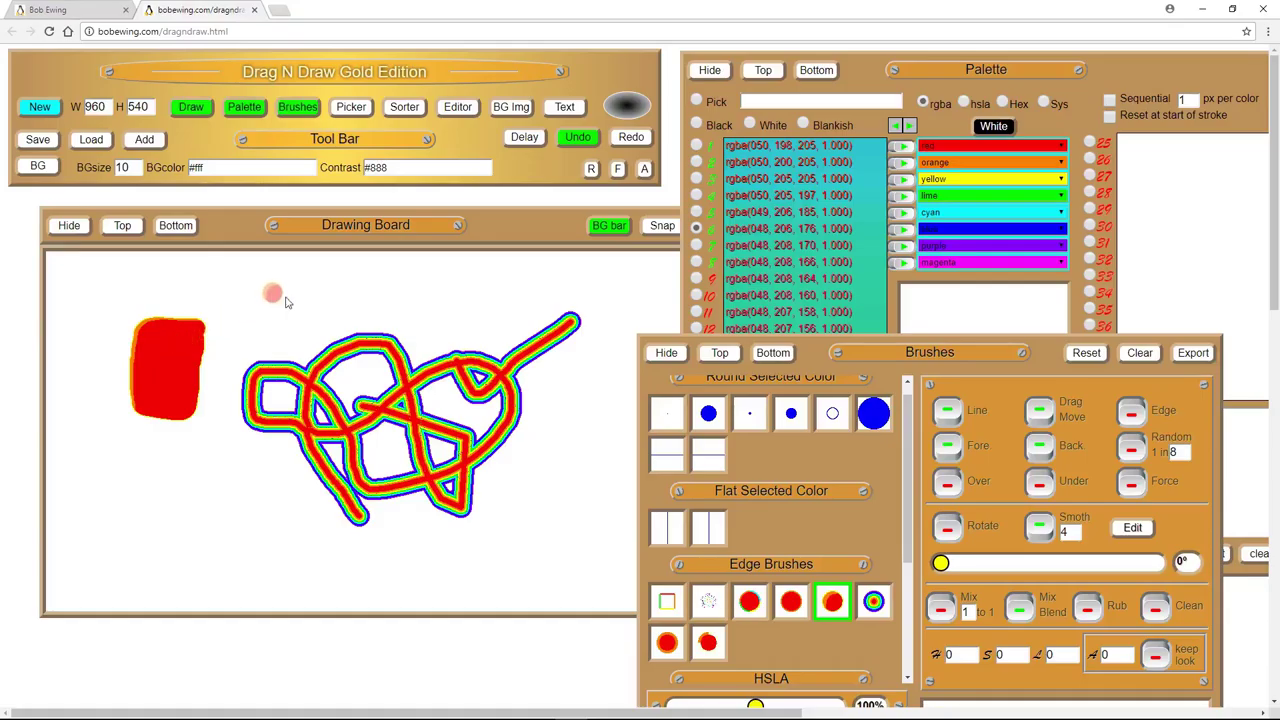
left_click_drag(190, 338, 131, 345)
Paint a blue loop above the knot with the small round blue brush
left_click(791, 413)
left_click(708, 413)
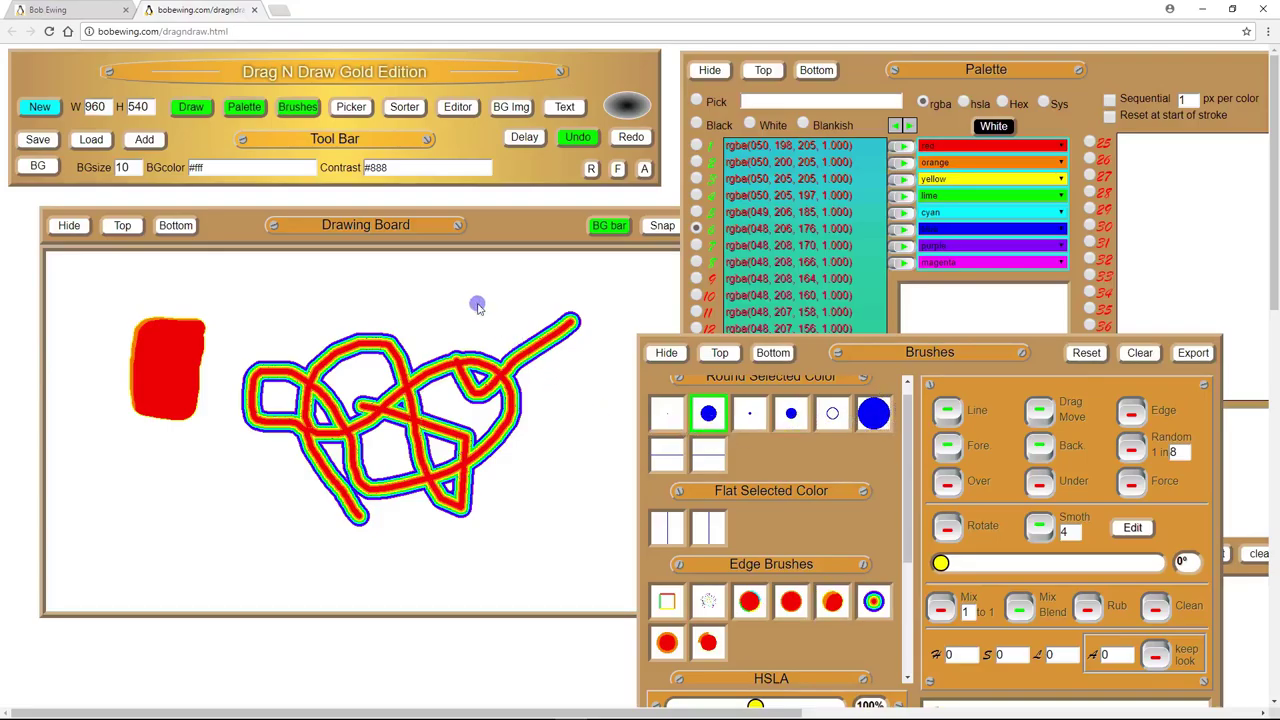
mouse_move(477, 300)
left_mouse_down()
mouse_move(514, 327)
mouse_move(438, 312)
left_mouse_up()
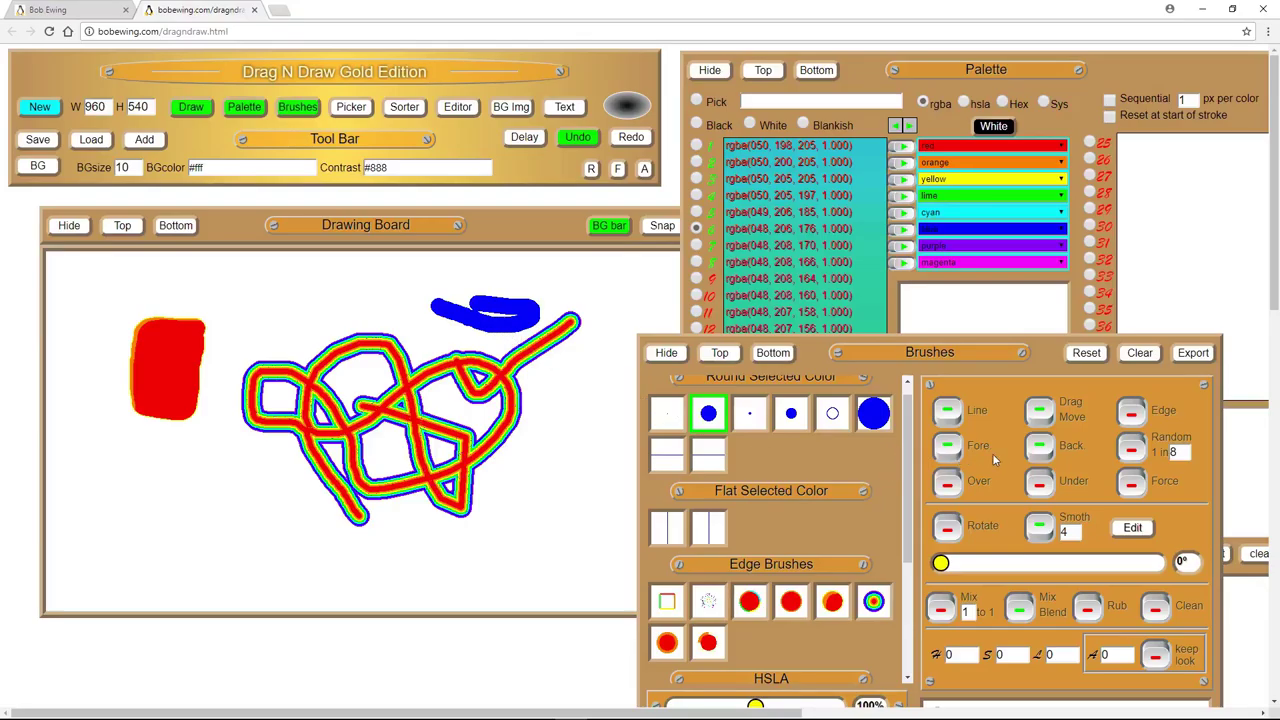
With Line off, paint a dotted blue stroke down the right and bottom, then re-enable Line
left_click(949, 418)
mouse_move(572, 382)
left_mouse_down()
mouse_move(595, 471)
mouse_move(572, 541)
mouse_move(457, 545)
mouse_move(214, 503)
mouse_move(207, 492)
mouse_move(263, 389)
mouse_move(292, 376)
mouse_move(279, 550)
mouse_move(140, 508)
mouse_move(175, 472)
mouse_move(466, 446)
left_mouse_up()
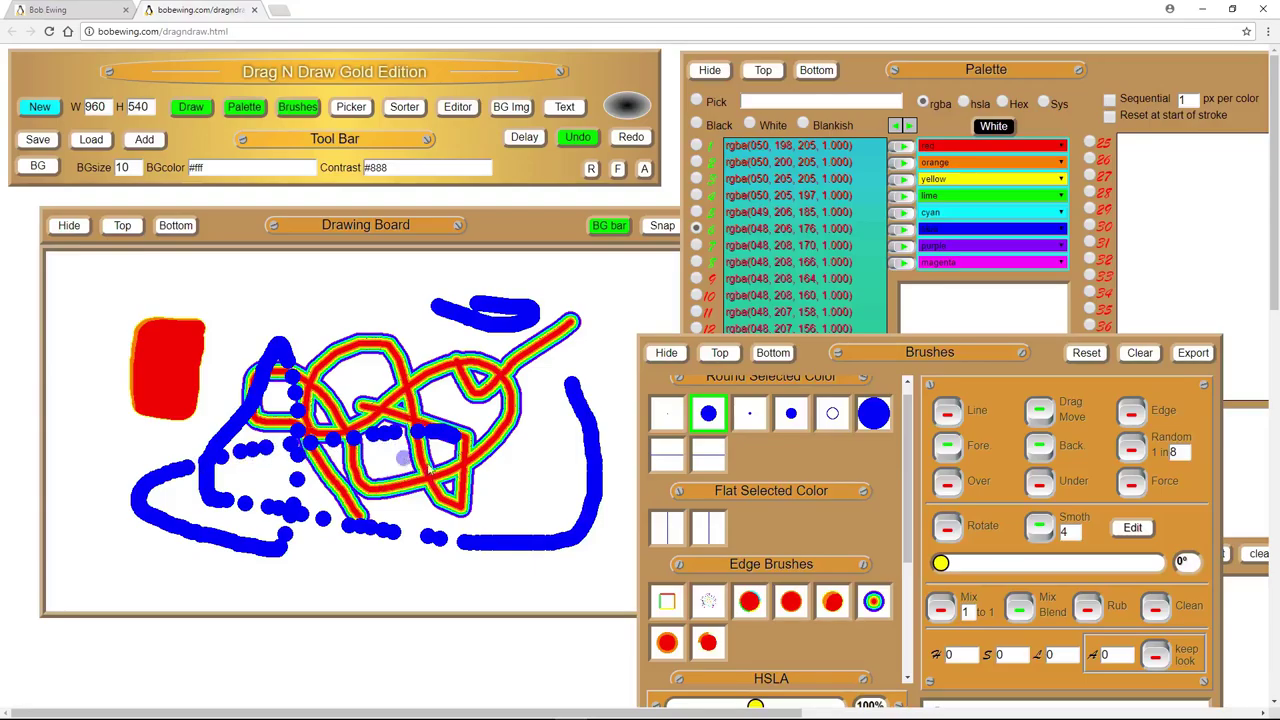
left_click(950, 414)
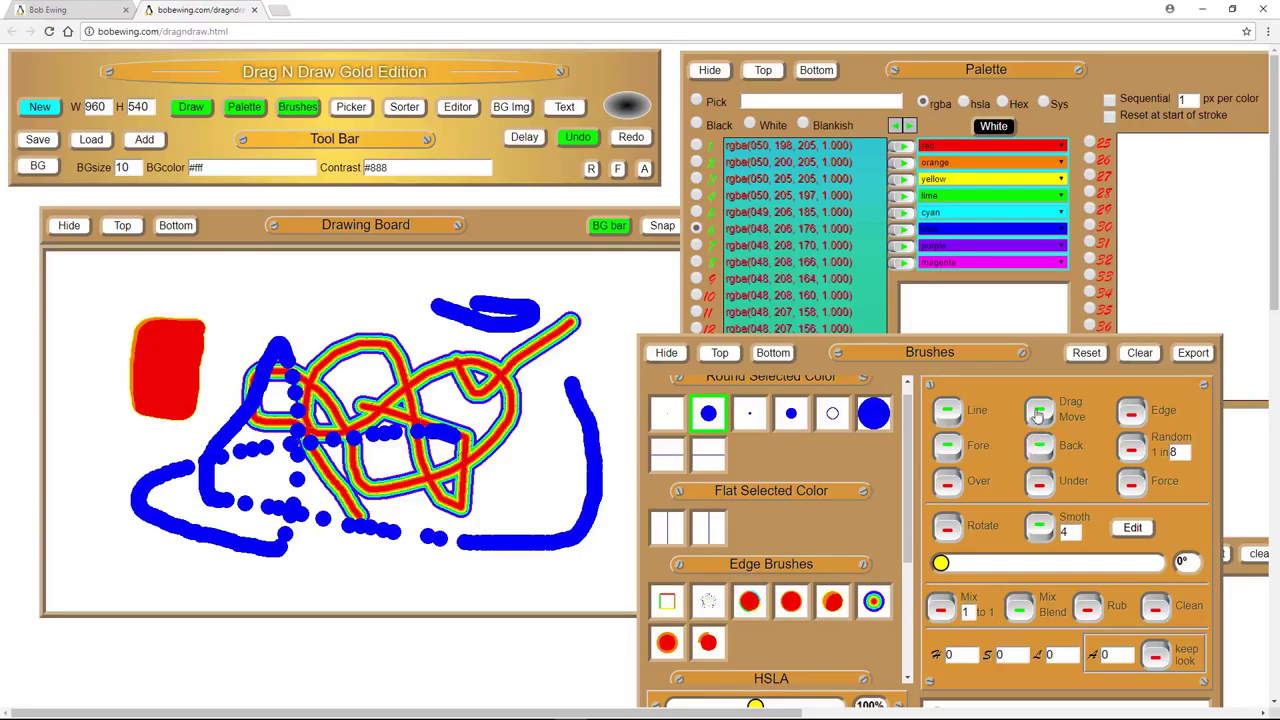
Paint continuous blue loops from the top left over the red block and the knot
left_click_drag(128, 289, 176, 289)
mouse_move(406, 306)
left_mouse_down()
mouse_move(345, 325)
mouse_move(117, 341)
mouse_move(103, 292)
mouse_move(140, 292)
left_mouse_up()
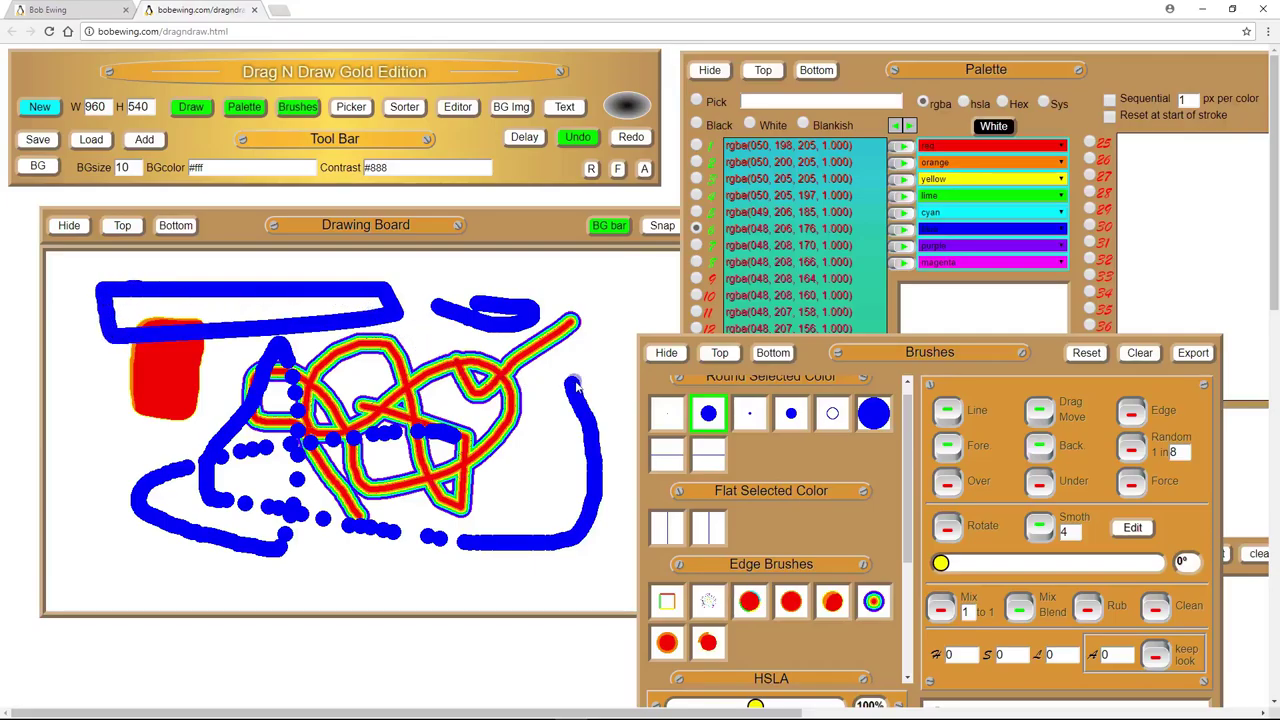
mouse_move(526, 292)
left_mouse_down()
mouse_move(564, 348)
mouse_move(540, 380)
mouse_move(557, 422)
mouse_move(549, 480)
mouse_move(495, 503)
mouse_move(458, 464)
mouse_move(437, 378)
mouse_move(300, 363)
mouse_move(289, 401)
mouse_move(347, 460)
mouse_move(345, 488)
mouse_move(277, 495)
mouse_move(211, 436)
mouse_move(164, 448)
left_mouse_up()
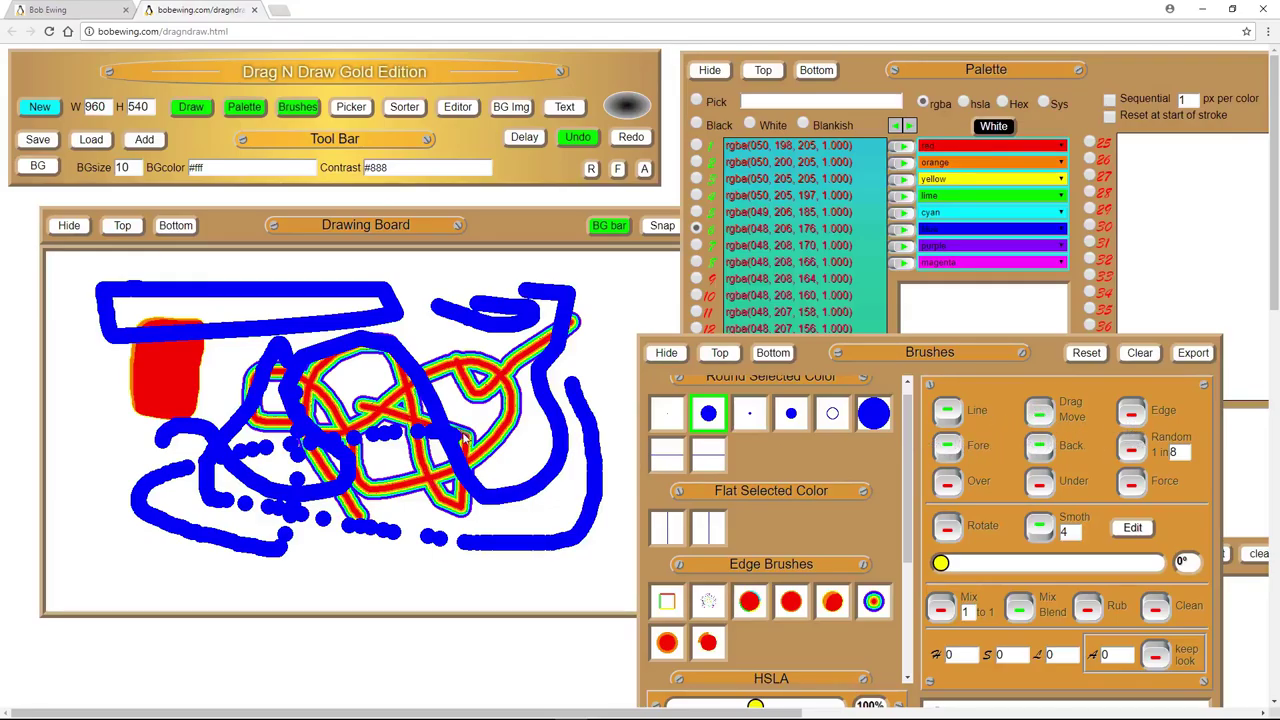
With Random on, spray a speckled blue stroke up the left side, then turn Fore off and pick lime
left_click(1131, 452)
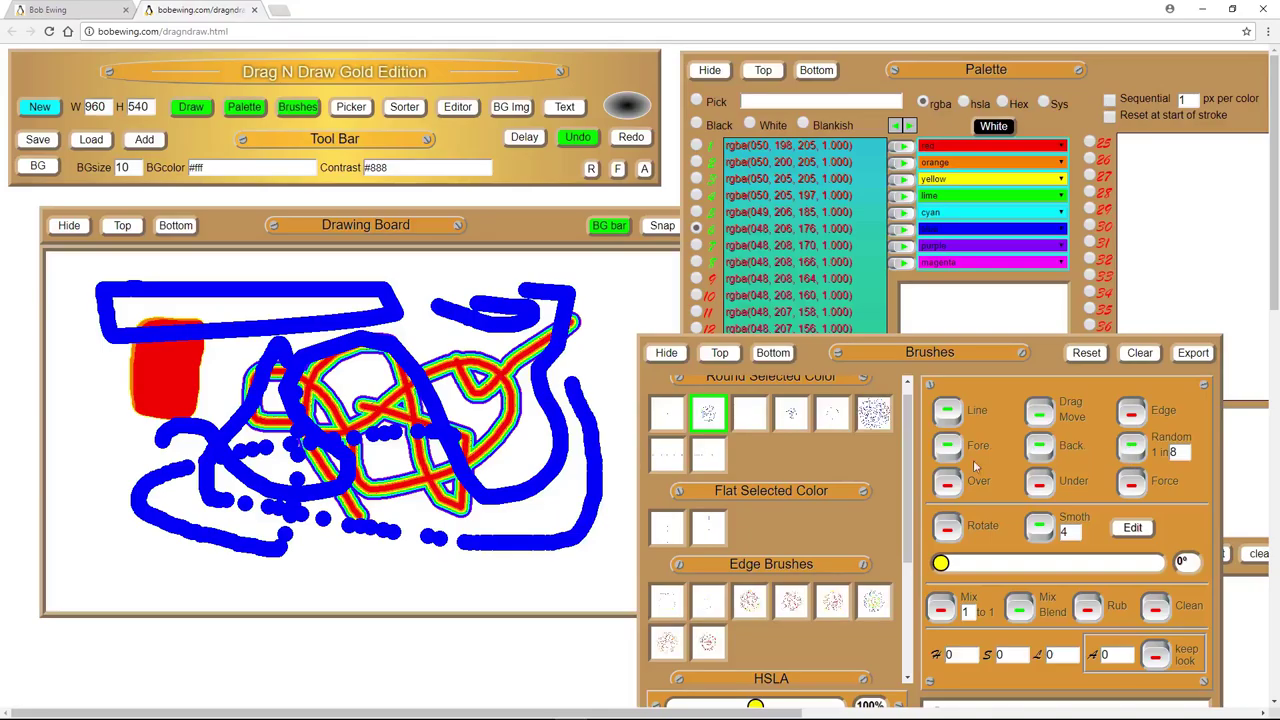
mouse_move(530, 443)
left_mouse_down()
mouse_move(583, 490)
mouse_move(588, 507)
mouse_move(531, 562)
mouse_move(445, 578)
mouse_move(172, 583)
left_mouse_up()
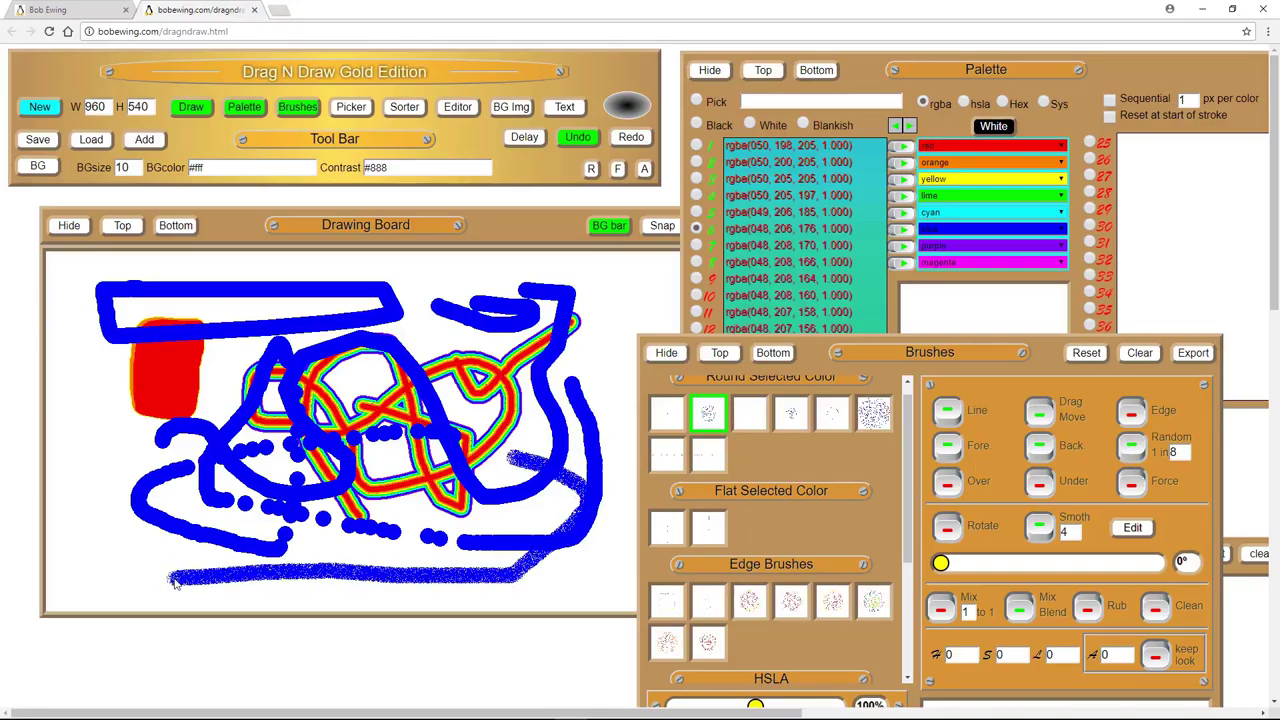
mouse_move(172, 583)
left_mouse_down()
mouse_move(119, 527)
mouse_move(104, 398)
mouse_move(81, 453)
mouse_move(74, 521)
mouse_move(88, 553)
mouse_move(202, 557)
mouse_move(330, 587)
mouse_move(383, 578)
mouse_move(424, 522)
mouse_move(518, 521)
mouse_move(530, 479)
mouse_move(506, 396)
mouse_move(446, 328)
mouse_move(291, 320)
mouse_move(206, 299)
mouse_move(153, 309)
mouse_move(141, 358)
mouse_move(116, 385)
mouse_move(78, 356)
left_mouse_up()
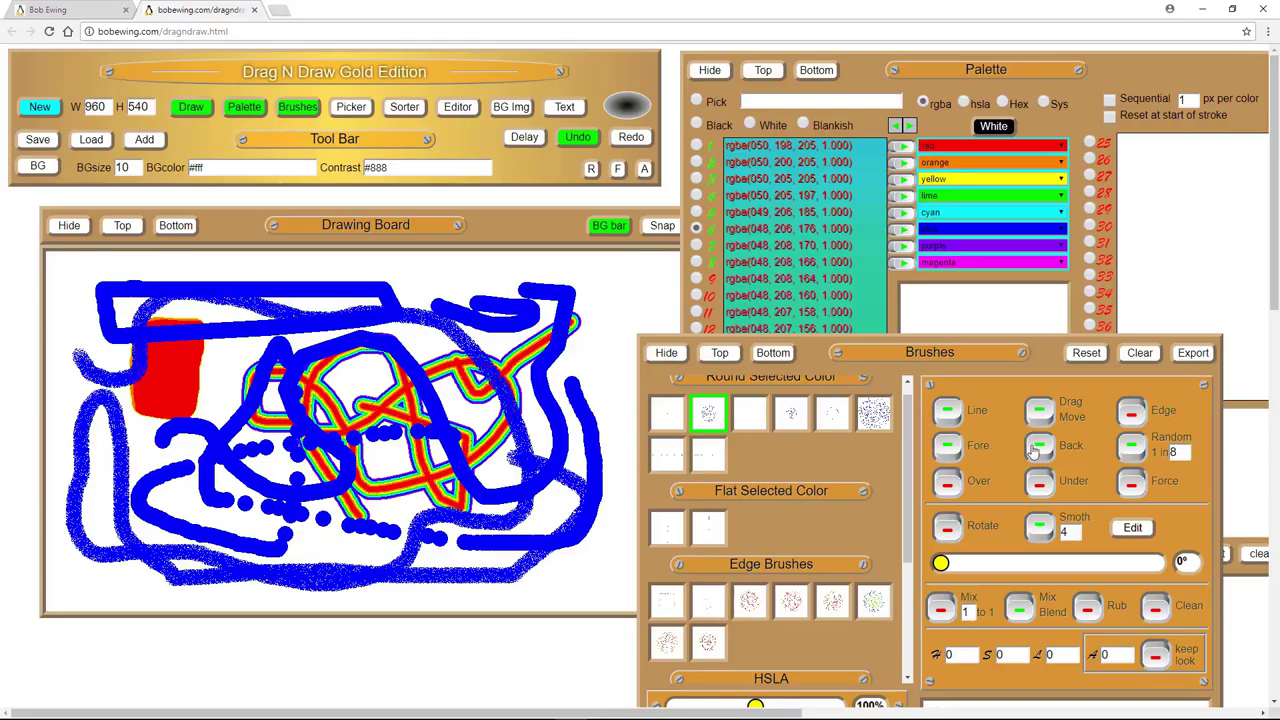
left_click(946, 452)
left_click(698, 196)
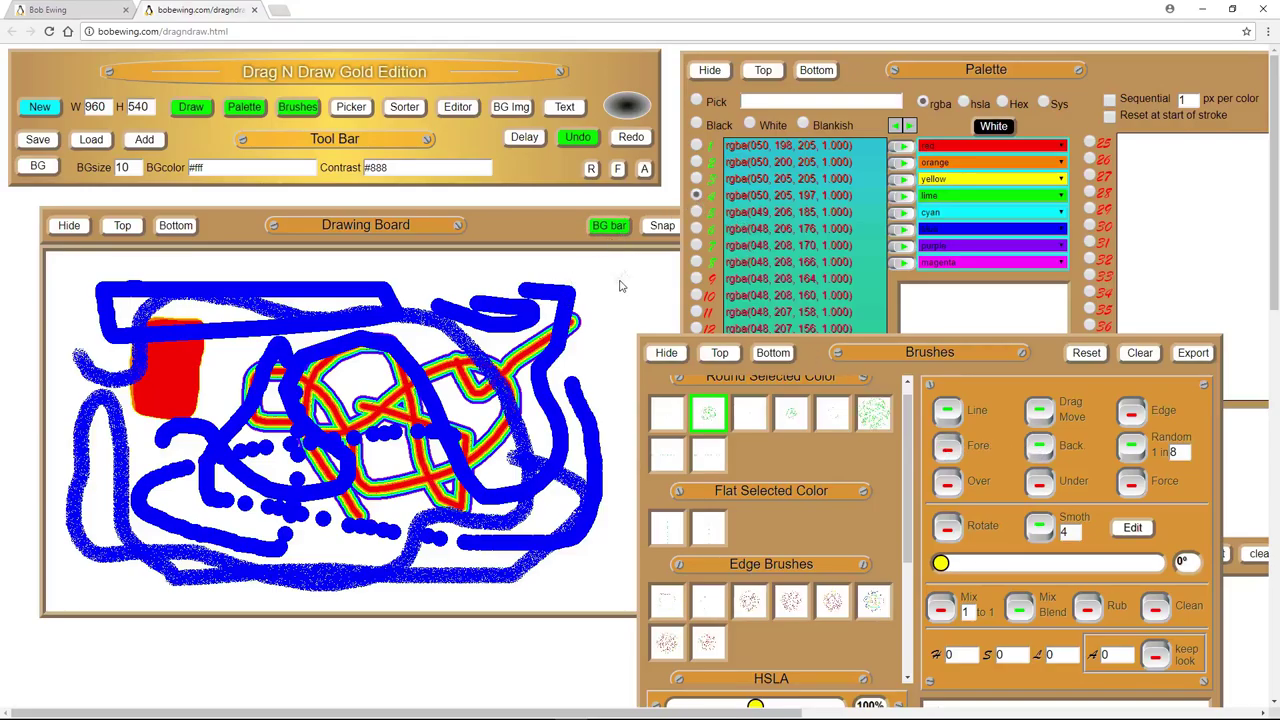
Paint a lime stroke behind the blue at upper right, then another in front
mouse_move(619, 286)
left_mouse_down()
mouse_move(519, 332)
mouse_move(444, 281)
mouse_move(442, 391)
mouse_move(540, 410)
mouse_move(583, 387)
mouse_move(597, 398)
mouse_move(493, 419)
mouse_move(499, 440)
mouse_move(599, 418)
mouse_move(569, 446)
mouse_move(524, 444)
mouse_move(605, 476)
mouse_move(592, 506)
mouse_move(554, 488)
mouse_move(583, 507)
left_mouse_up()
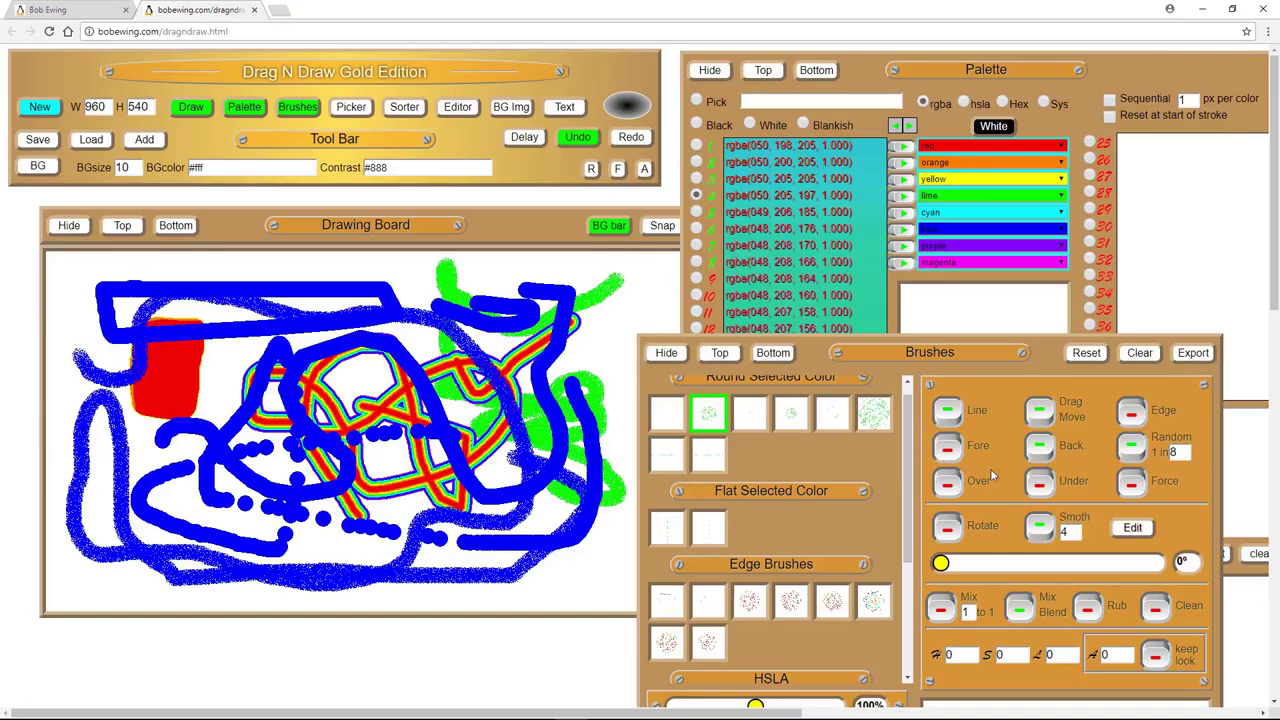
left_click(1040, 449)
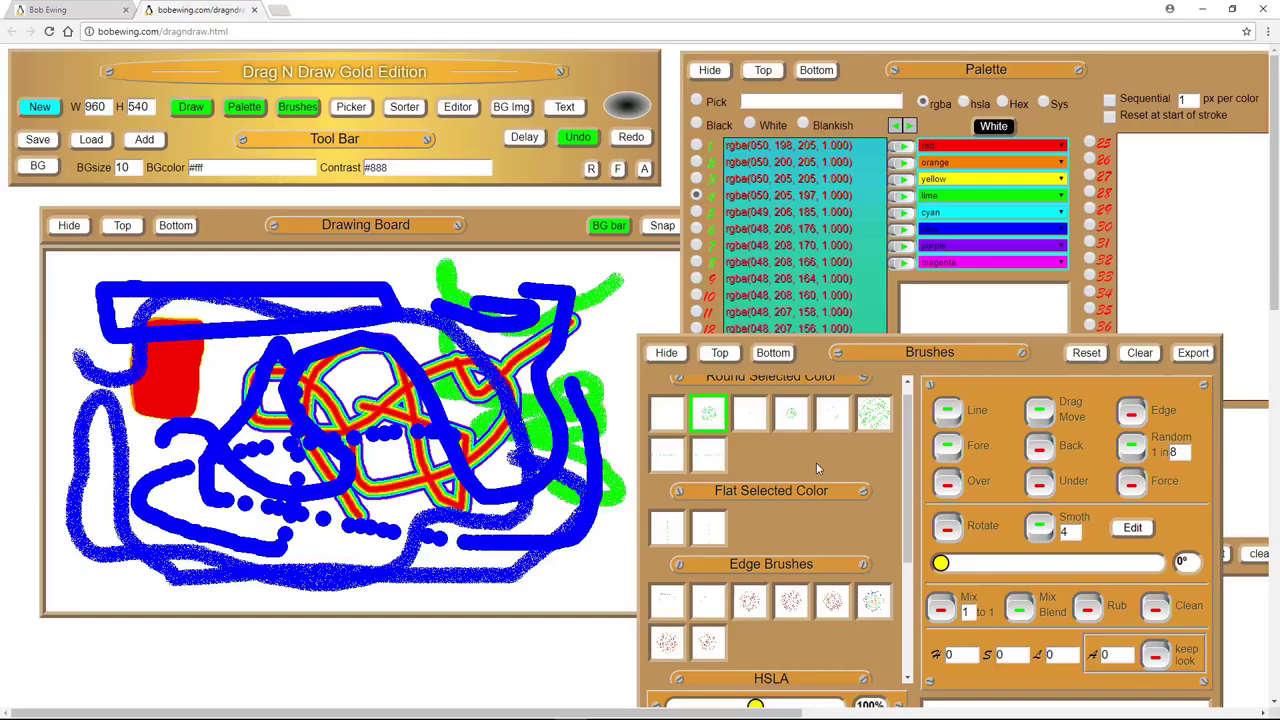
mouse_move(598, 386)
left_mouse_down()
mouse_move(566, 476)
mouse_move(586, 593)
mouse_move(490, 512)
mouse_move(557, 576)
mouse_move(502, 462)
mouse_move(496, 540)
mouse_move(491, 464)
mouse_move(455, 514)
mouse_move(480, 476)
left_mouse_up()
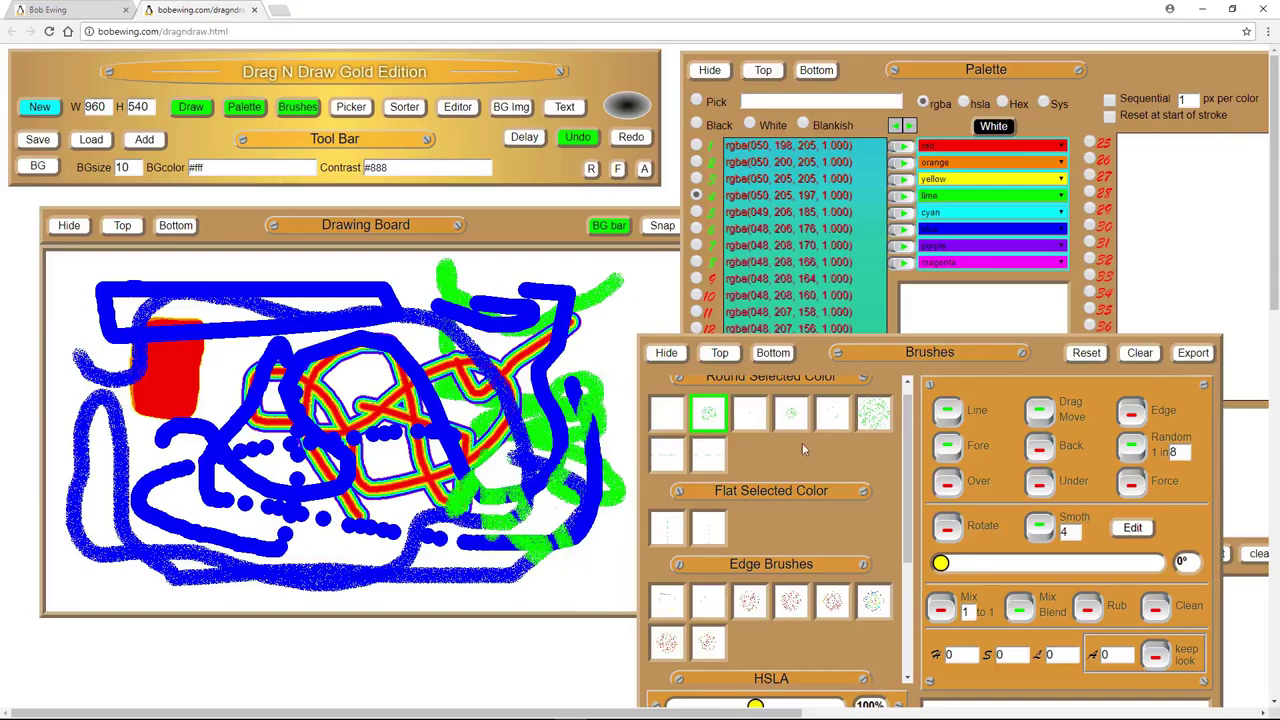
Paint solid green bands over the top blue bar, then set painting behind and in front with Random on
left_click(1133, 449)
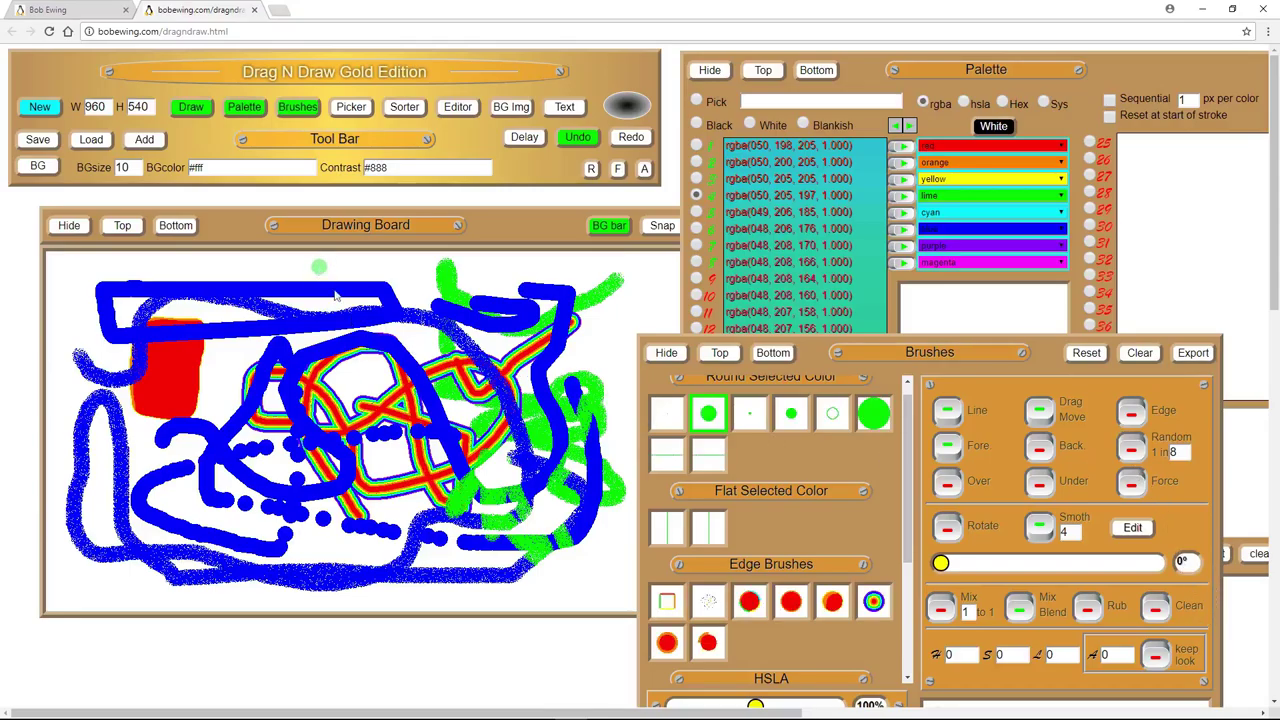
mouse_move(322, 282)
left_mouse_down()
mouse_move(358, 345)
mouse_move(292, 280)
mouse_move(313, 337)
mouse_move(262, 276)
mouse_move(282, 328)
left_mouse_up()
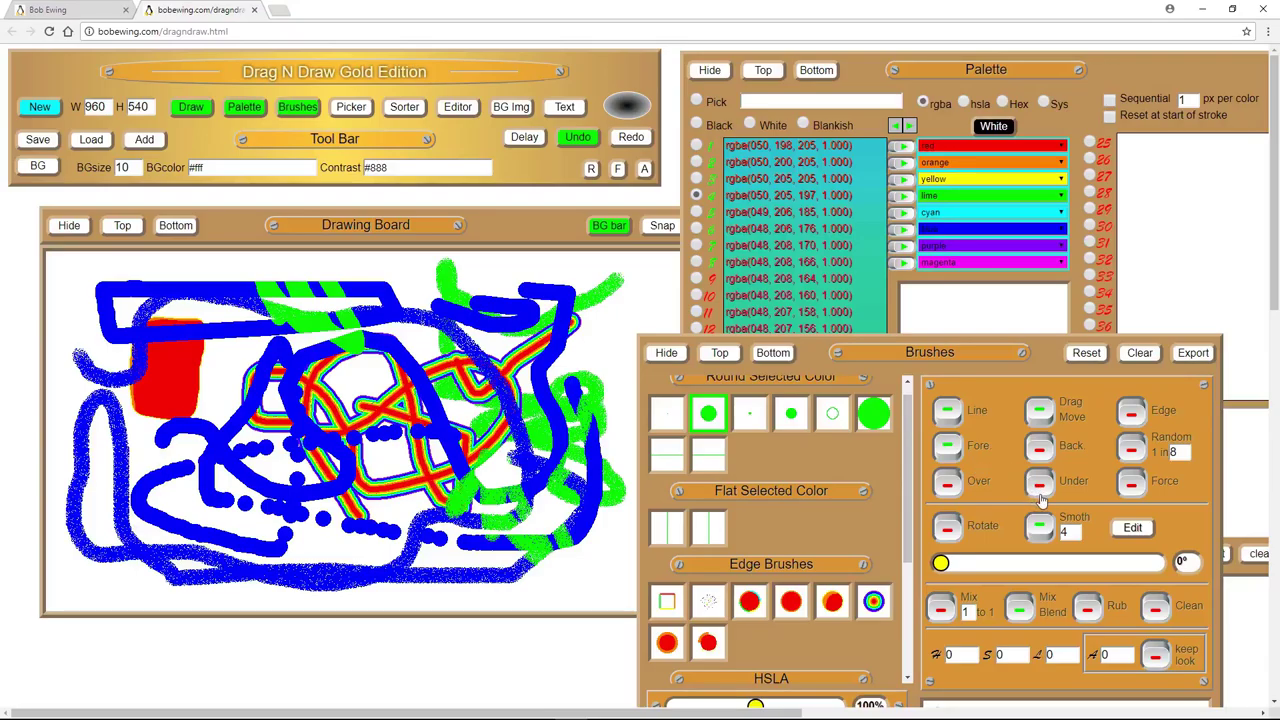
left_click(950, 450)
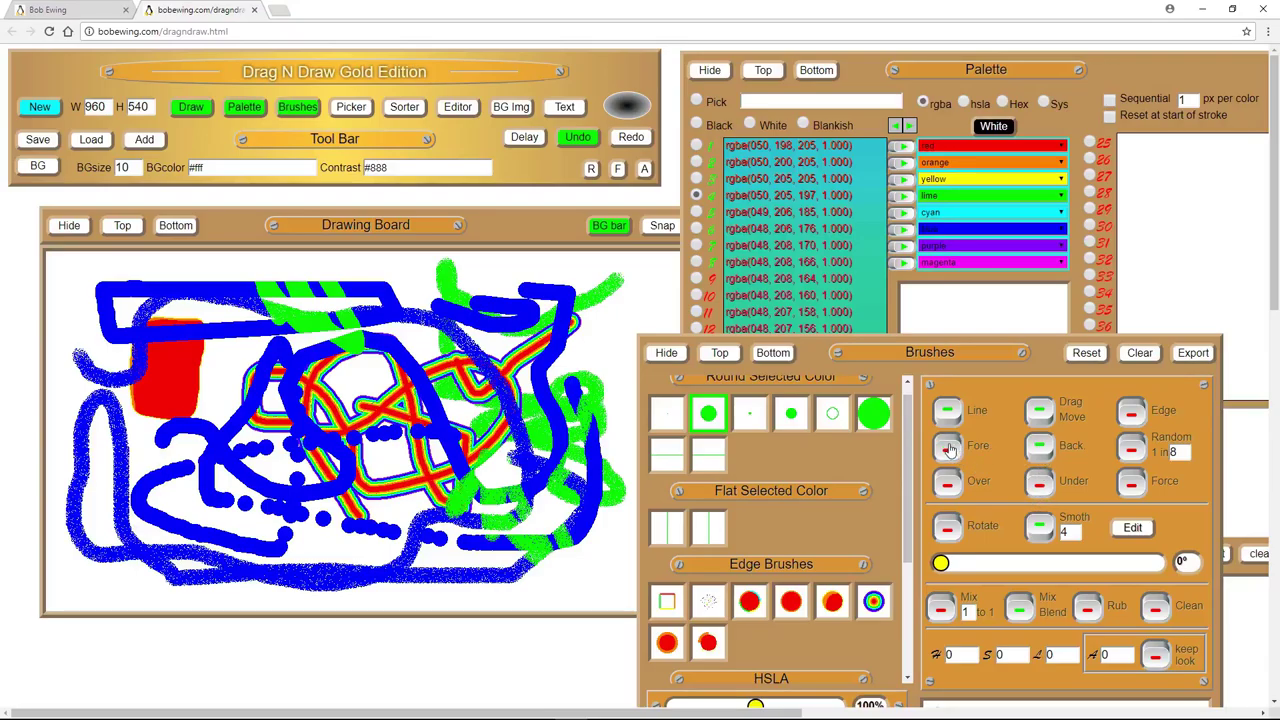
left_click(1040, 450)
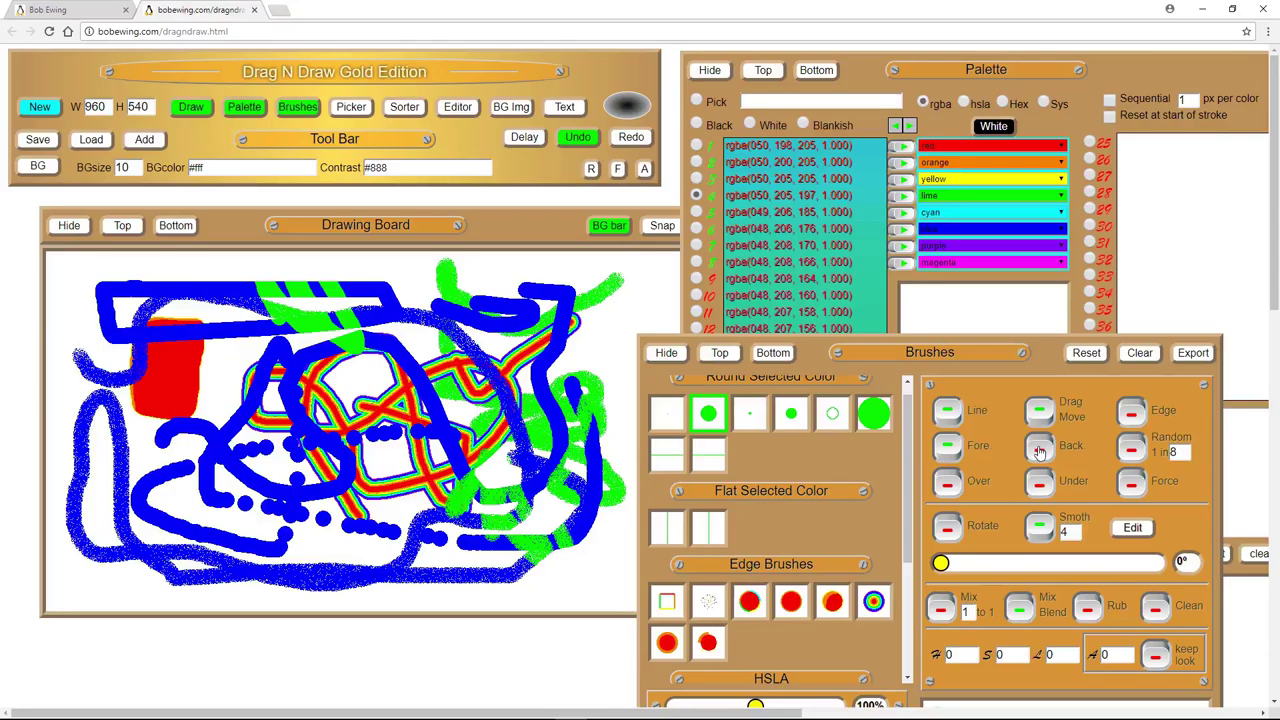
left_click(1040, 450)
left_click(1132, 450)
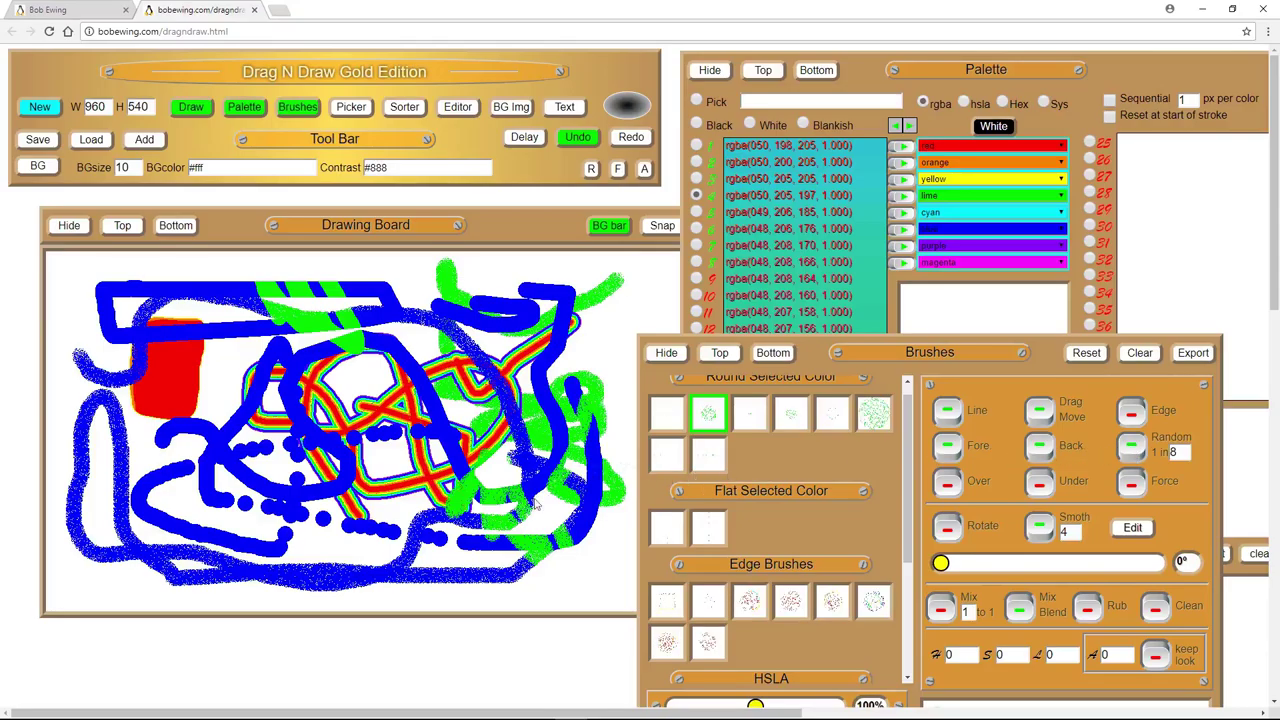
Set Random to 1 in 50 and spray green on the right, top-left and lower-left strokes
mouse_move(545, 511)
left_mouse_down()
mouse_move(566, 466)
mouse_move(570, 386)
mouse_move(536, 372)
mouse_move(550, 418)
left_mouse_up()
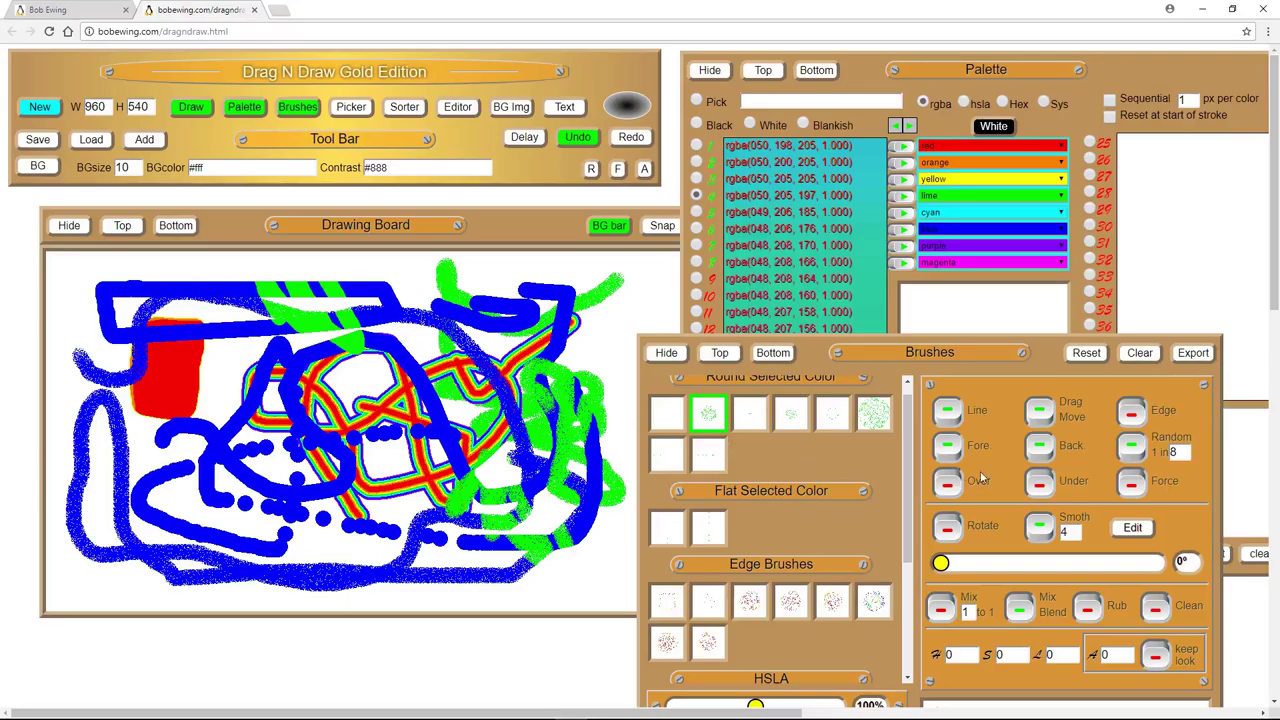
double_click(1176, 452)
type("50")
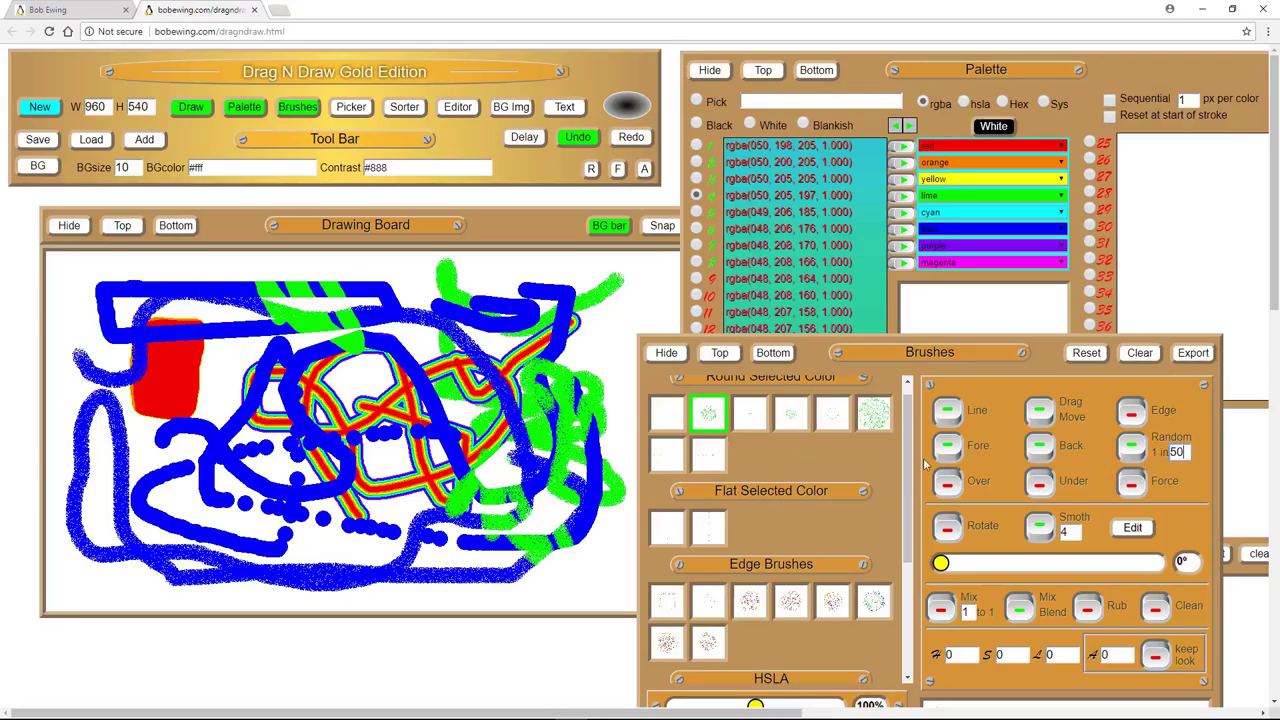
mouse_move(225, 318)
left_mouse_down()
mouse_move(165, 268)
mouse_move(150, 325)
mouse_move(107, 312)
mouse_move(100, 378)
mouse_move(150, 568)
mouse_move(95, 583)
mouse_move(404, 589)
mouse_move(378, 580)
left_mouse_up()
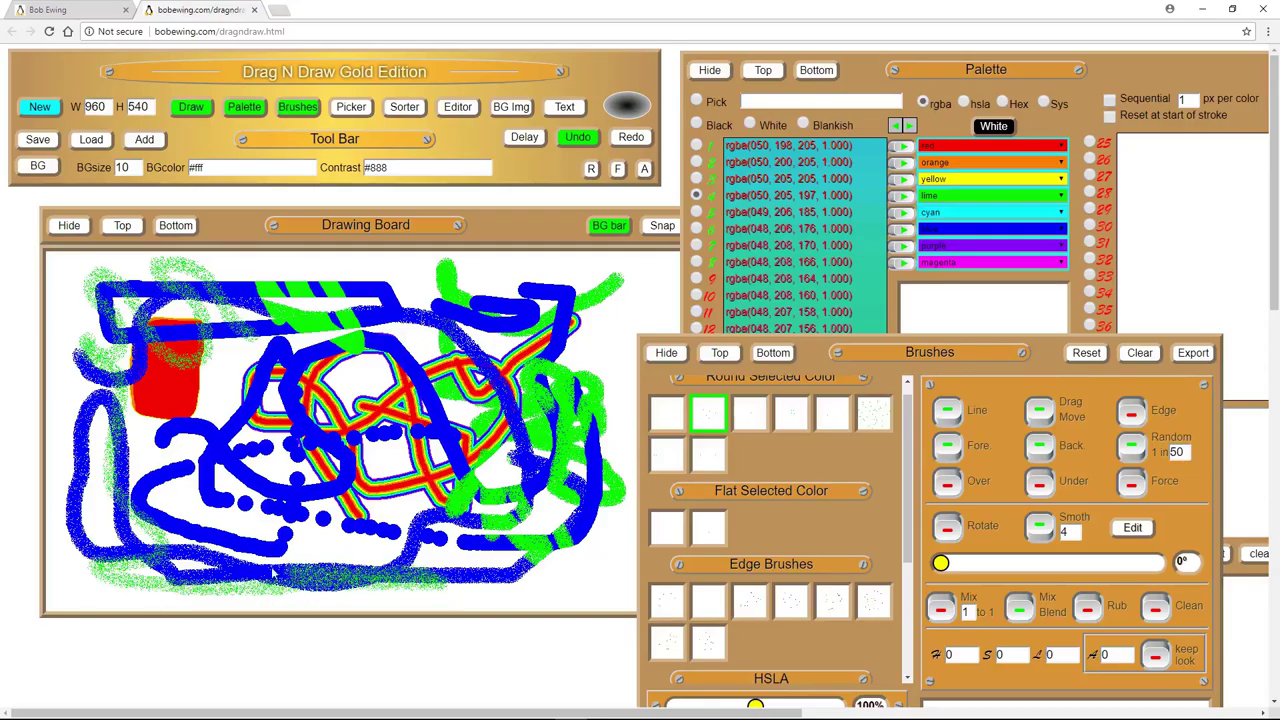
mouse_move(272, 570)
left_mouse_down()
mouse_move(168, 498)
mouse_move(155, 449)
mouse_move(175, 495)
left_mouse_up()
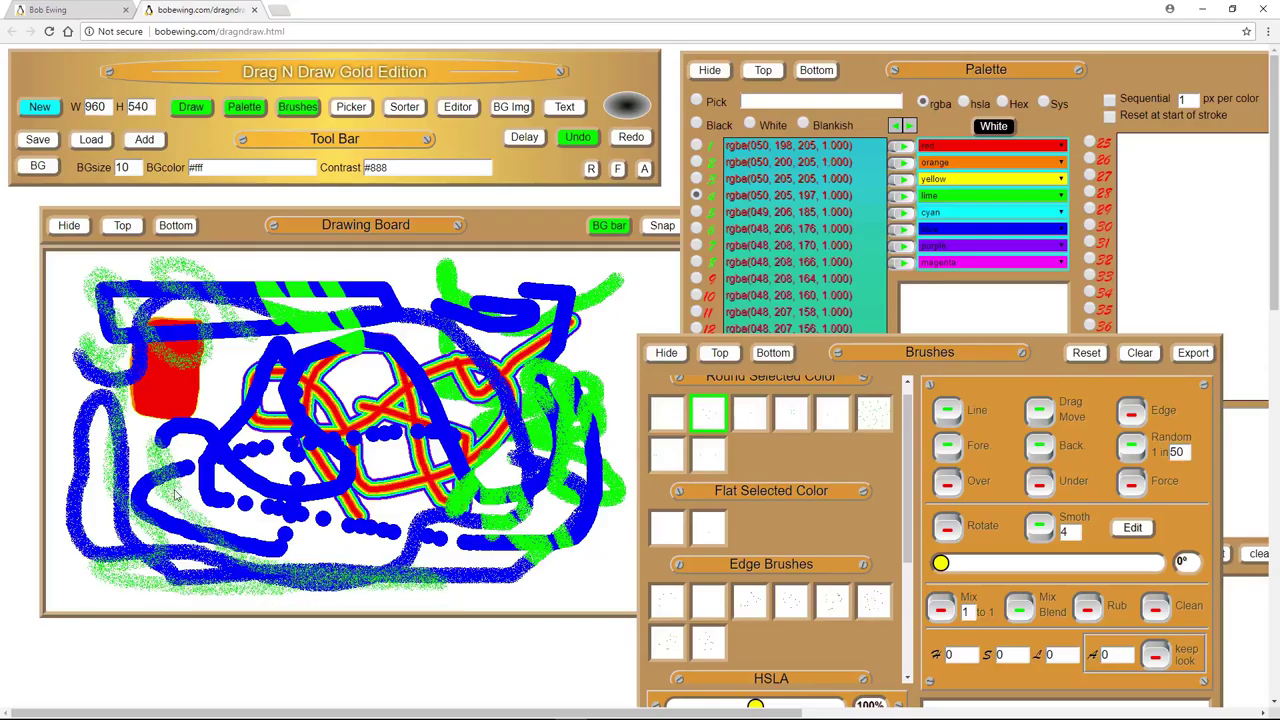
Turn on Force, choose the Blankish colour, and paint white over the right-side green strokes
left_click(1132, 484)
left_click(803, 125)
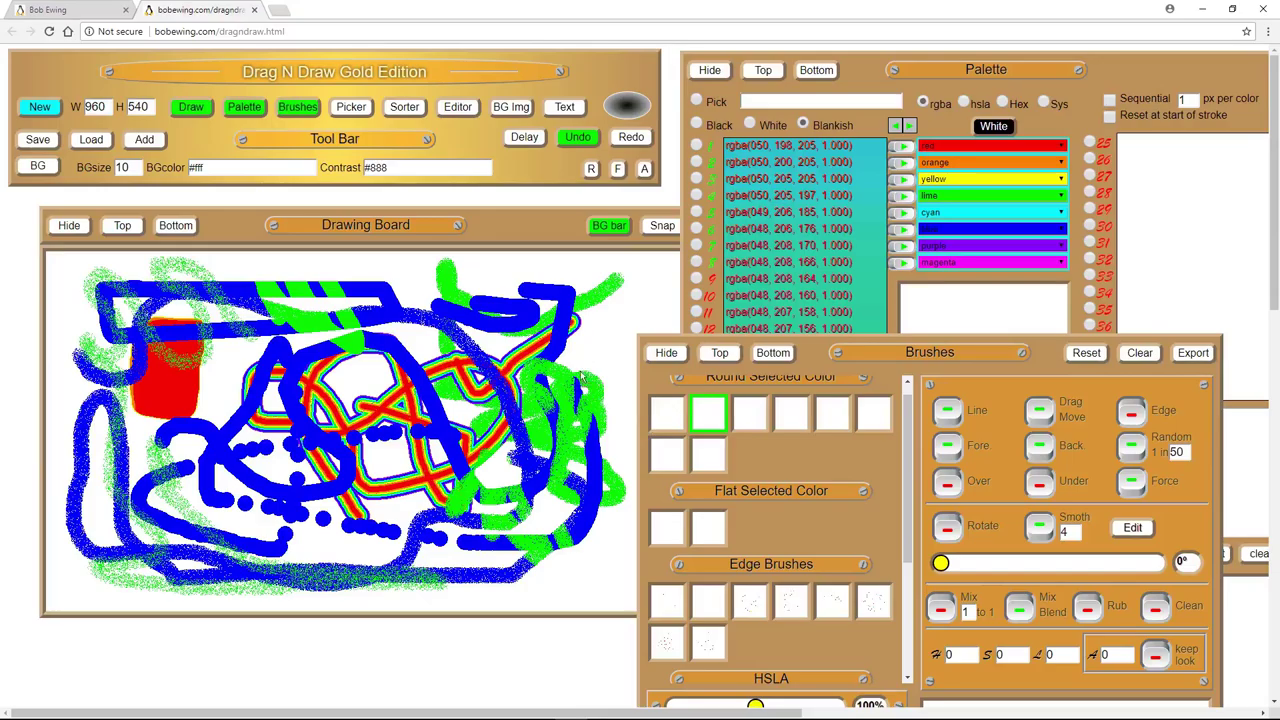
left_click_drag(580, 378, 548, 487)
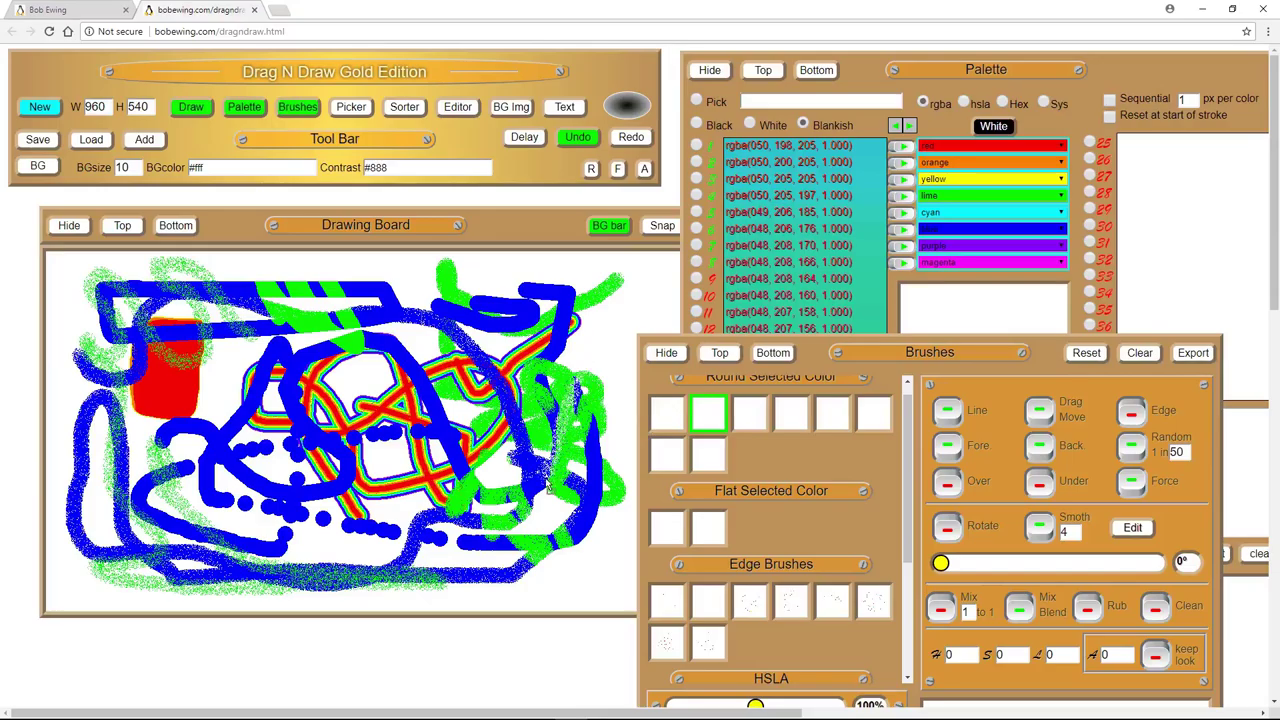
With Random off, paint solid white through the centre and centre-right, then switch Force off
left_click(1133, 450)
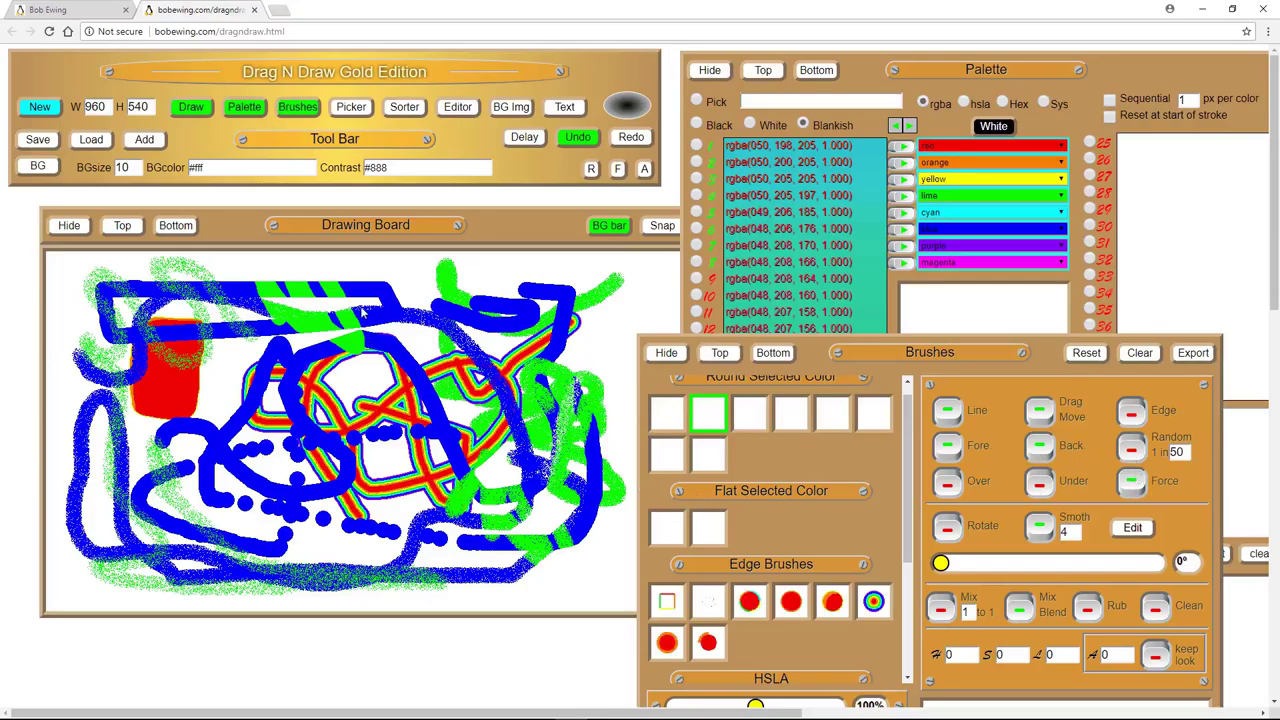
mouse_move(360, 288)
left_mouse_down()
mouse_move(426, 426)
mouse_move(370, 358)
mouse_move(430, 398)
mouse_move(382, 363)
mouse_move(430, 383)
mouse_move(386, 350)
mouse_move(415, 360)
mouse_move(417, 347)
mouse_move(381, 318)
mouse_move(441, 320)
mouse_move(375, 291)
mouse_move(465, 295)
mouse_move(431, 308)
mouse_move(447, 313)
mouse_move(395, 294)
mouse_move(488, 327)
mouse_move(462, 300)
mouse_move(500, 314)
mouse_move(474, 304)
mouse_move(530, 312)
mouse_move(509, 304)
mouse_move(570, 298)
mouse_move(510, 297)
left_mouse_up()
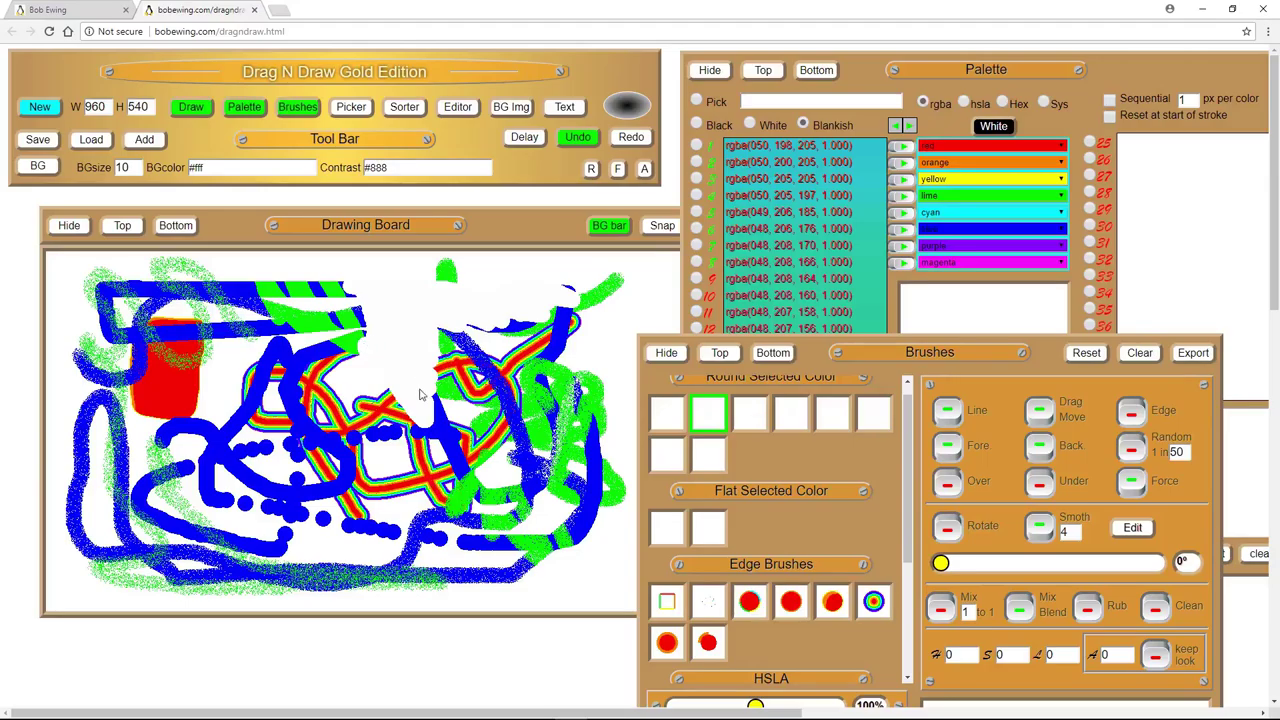
mouse_move(420, 395)
left_mouse_down()
mouse_move(496, 467)
mouse_move(397, 431)
mouse_move(470, 447)
mouse_move(419, 389)
mouse_move(472, 431)
mouse_move(437, 389)
mouse_move(471, 415)
left_mouse_up()
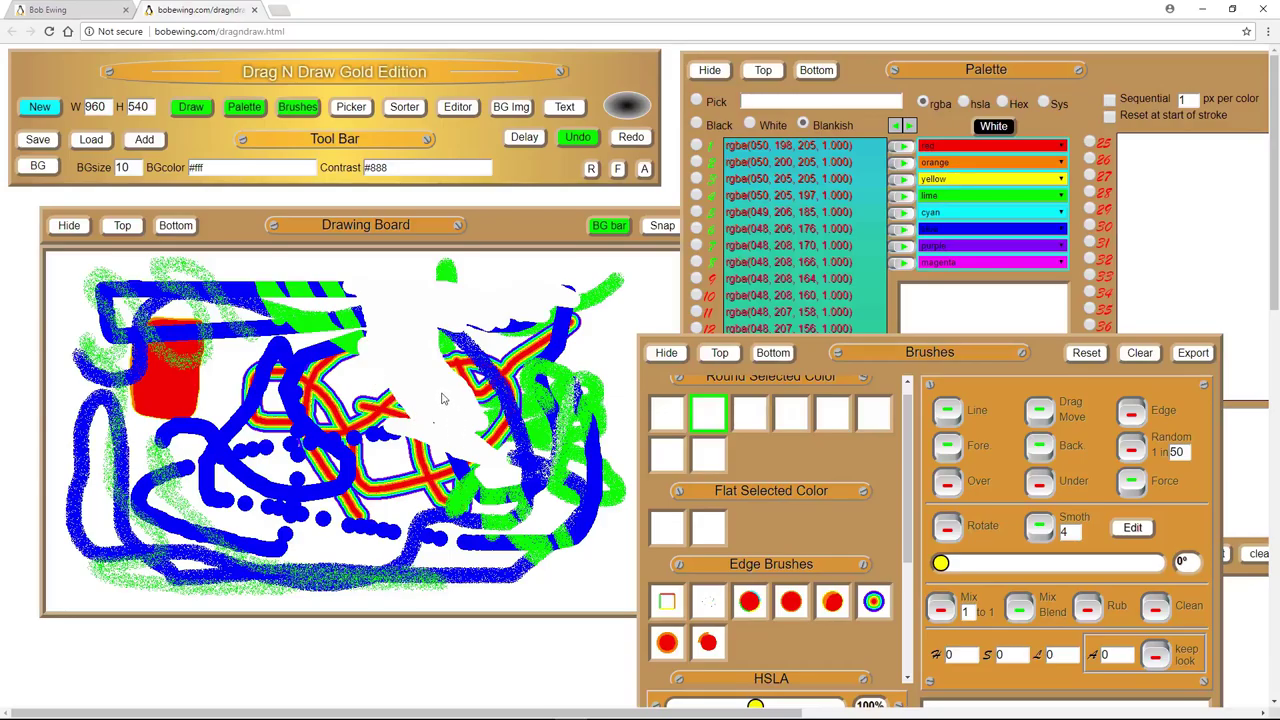
left_click(1141, 487)
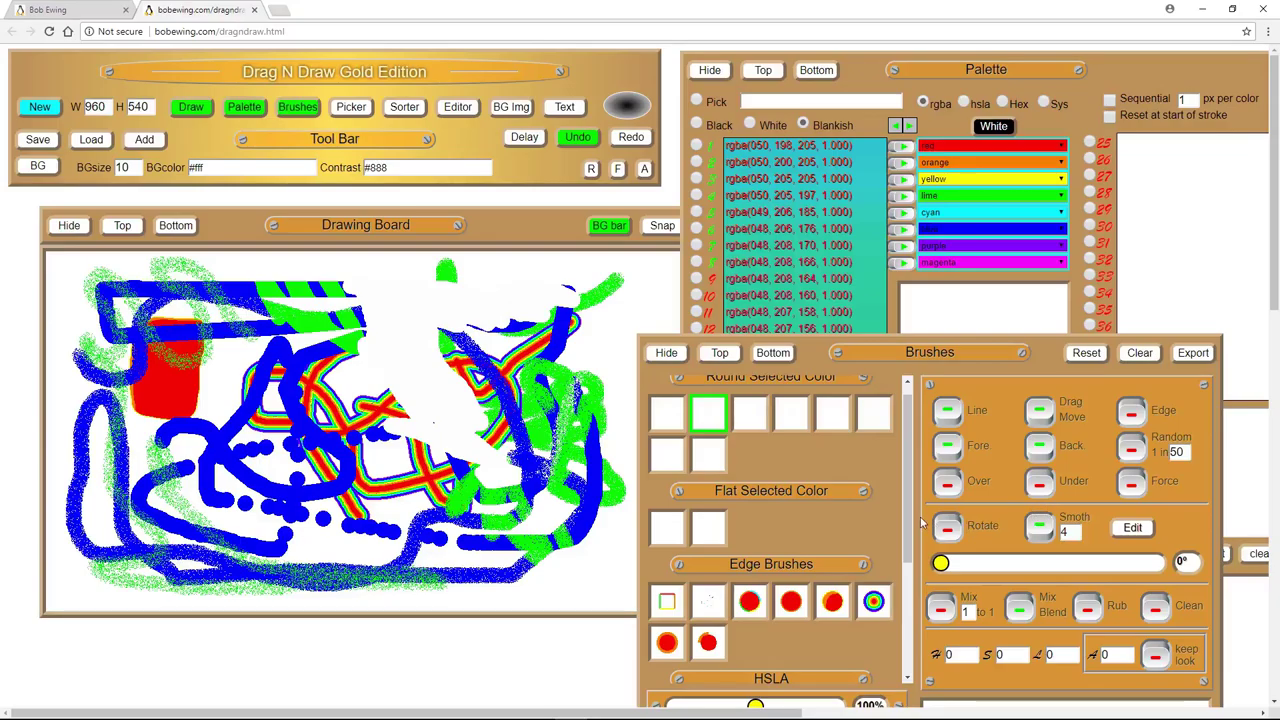
Turn on brush rotation and draw a test loop with the rainbow vertical-line brush
left_click(948, 529)
scroll(601, 571, "down", 2)
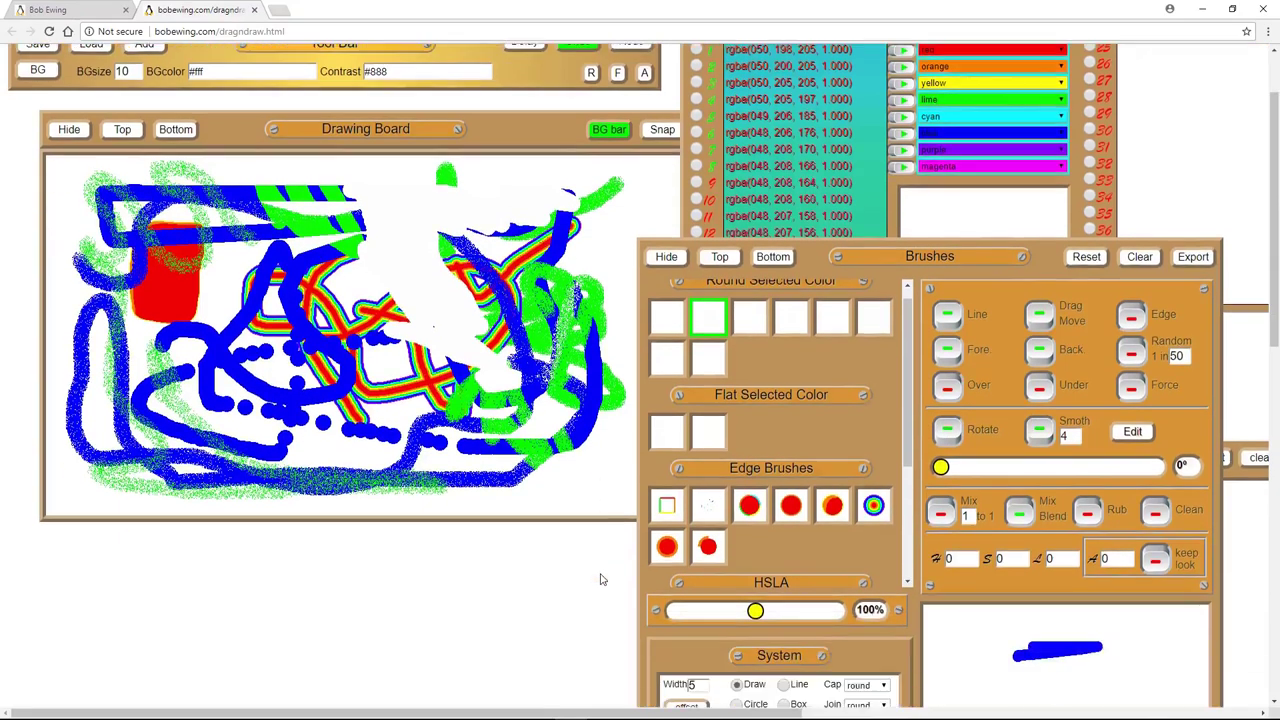
scroll(784, 397, "down", 1)
scroll(784, 397, "down", 2)
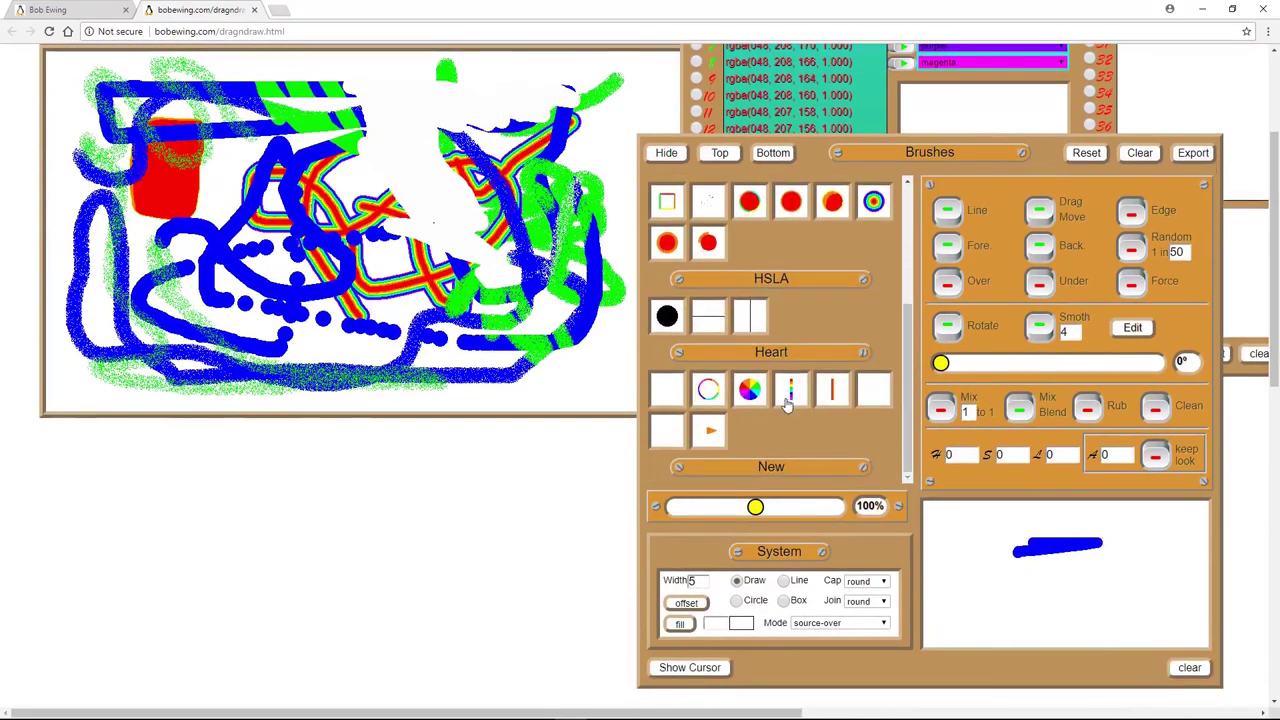
left_click(795, 400)
scroll(505, 434, "up", 2)
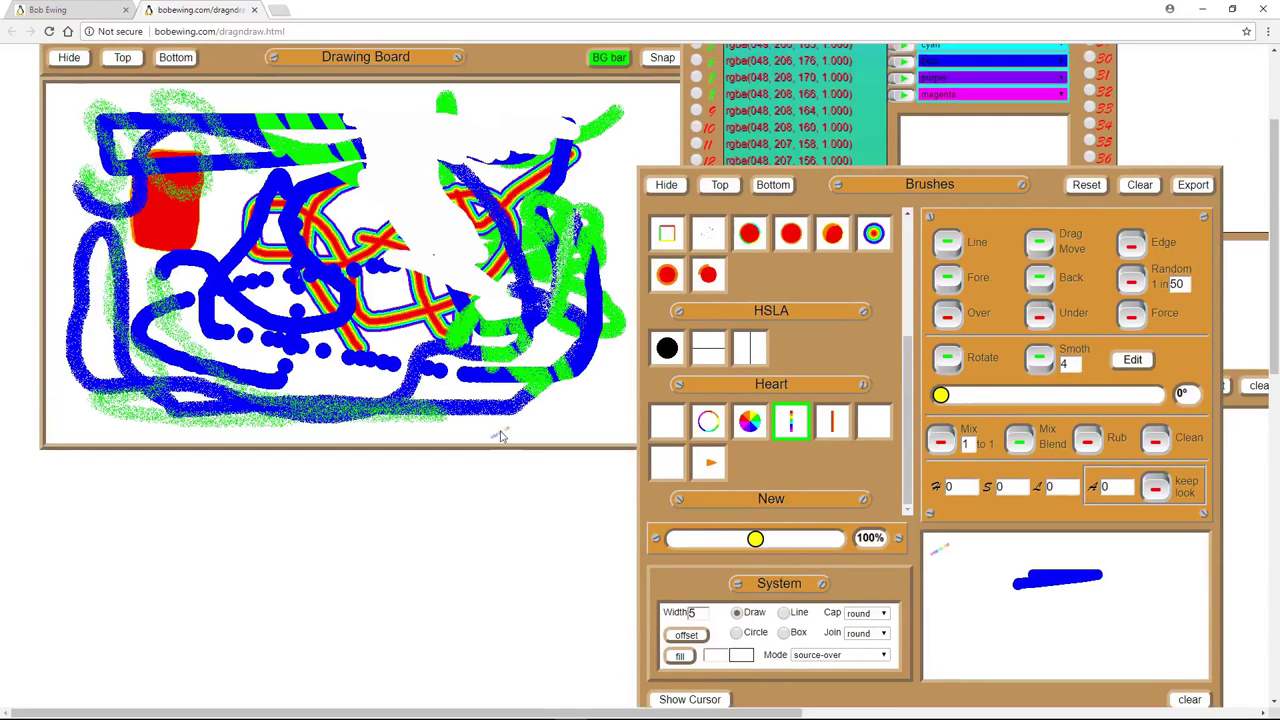
mouse_move(476, 445)
left_mouse_down()
mouse_move(446, 390)
mouse_move(390, 350)
mouse_move(364, 402)
mouse_move(447, 432)
mouse_move(450, 392)
mouse_move(420, 415)
left_mouse_up()
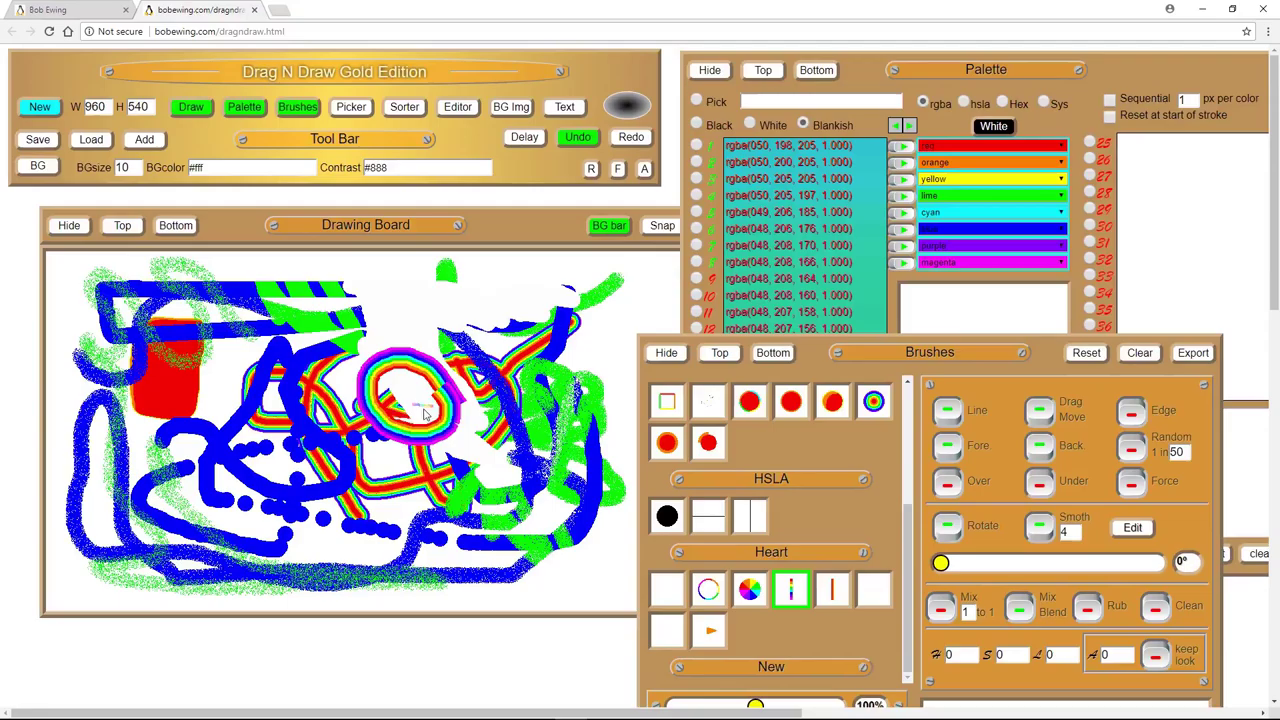
Clear to a new blank board and draw three rainbow rings
left_click(39, 107)
left_click(300, 330)
mouse_move(324, 352)
left_mouse_down()
mouse_move(265, 320)
mouse_move(247, 345)
mouse_move(256, 373)
mouse_move(289, 390)
mouse_move(324, 382)
mouse_move(325, 335)
left_mouse_up()
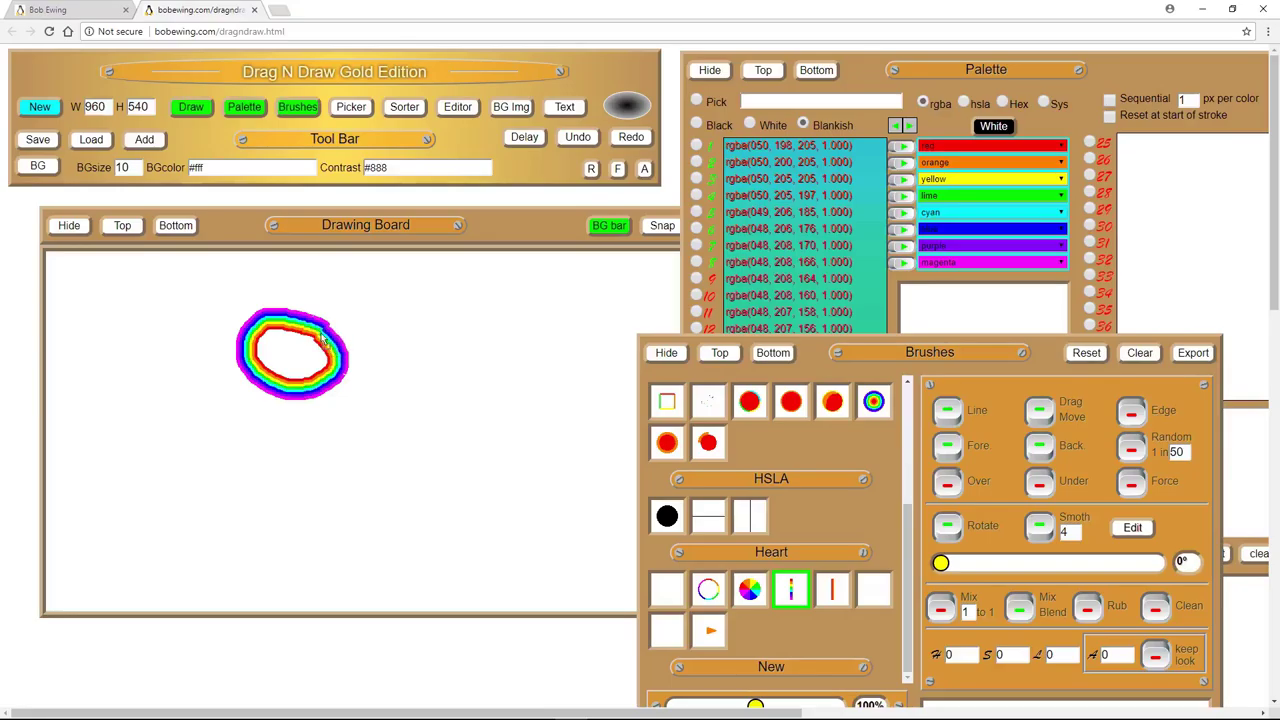
mouse_move(474, 331)
left_mouse_down()
mouse_move(430, 318)
mouse_move(417, 338)
mouse_move(453, 358)
mouse_move(480, 349)
mouse_move(459, 320)
left_mouse_up()
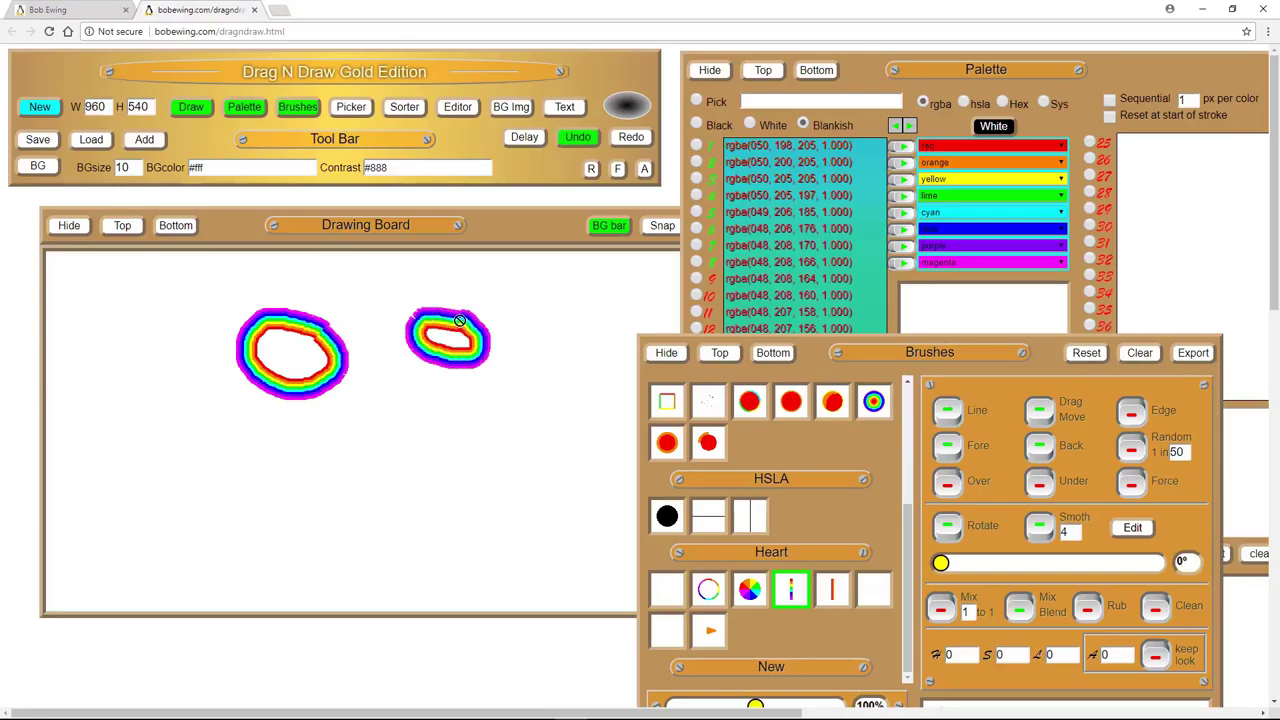
mouse_move(466, 435)
left_mouse_down()
mouse_move(409, 425)
mouse_move(400, 451)
mouse_move(439, 478)
mouse_move(480, 469)
mouse_move(456, 427)
mouse_move(472, 405)
mouse_move(518, 411)
mouse_move(530, 436)
mouse_move(504, 453)
mouse_move(460, 436)
left_mouse_up()
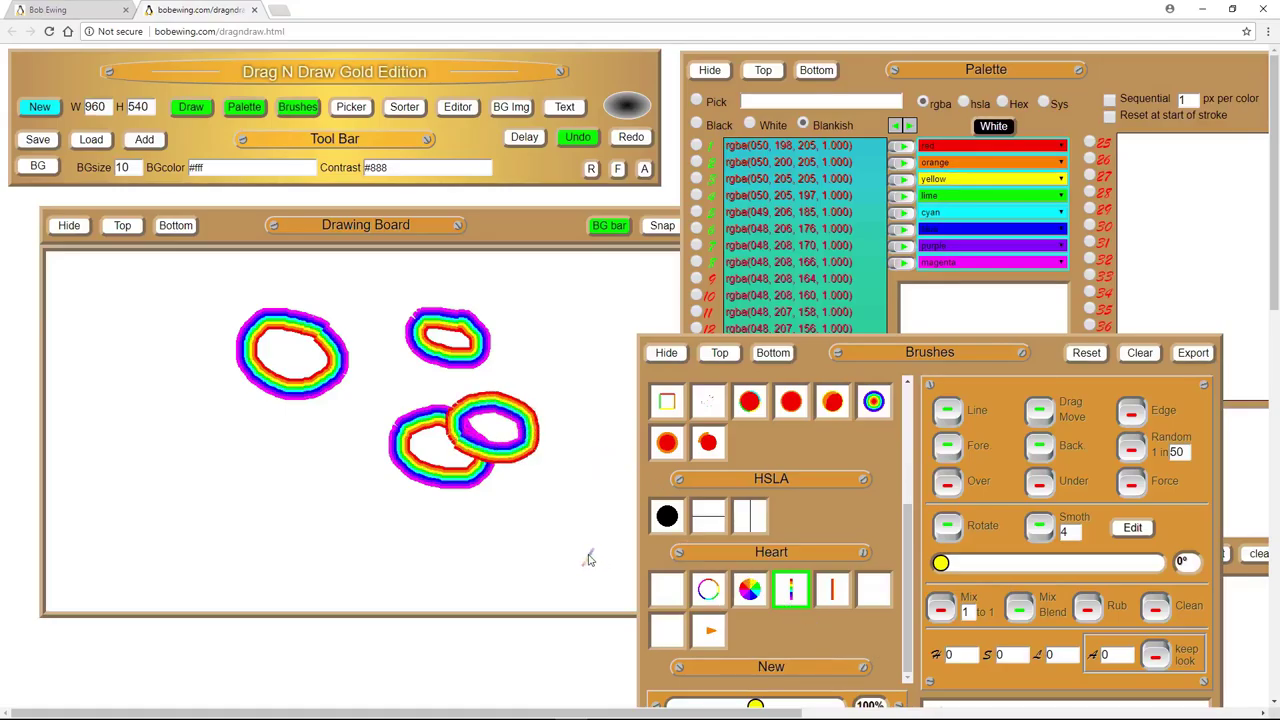
Set rotation to 216°, draw an orange arrow arc right of the rings, and show the first palette colour's name list
scroll(588, 558, "down", 2)
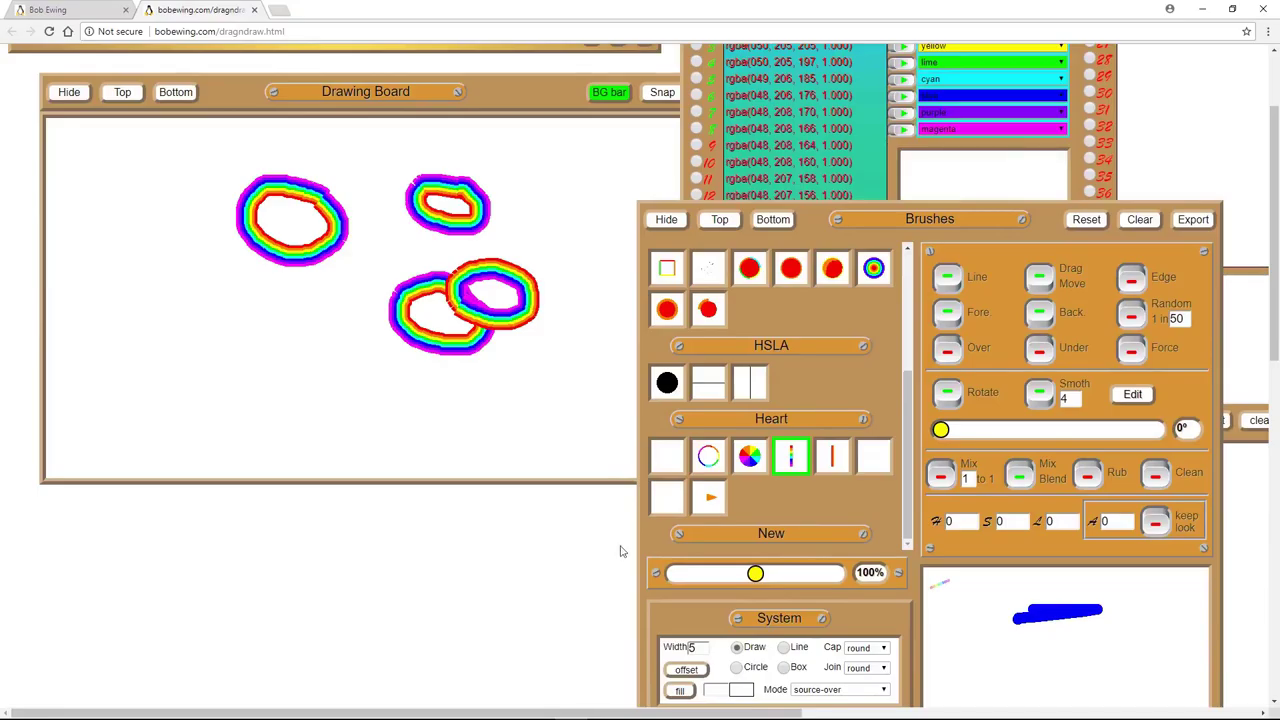
left_click_drag(941, 432, 997, 437)
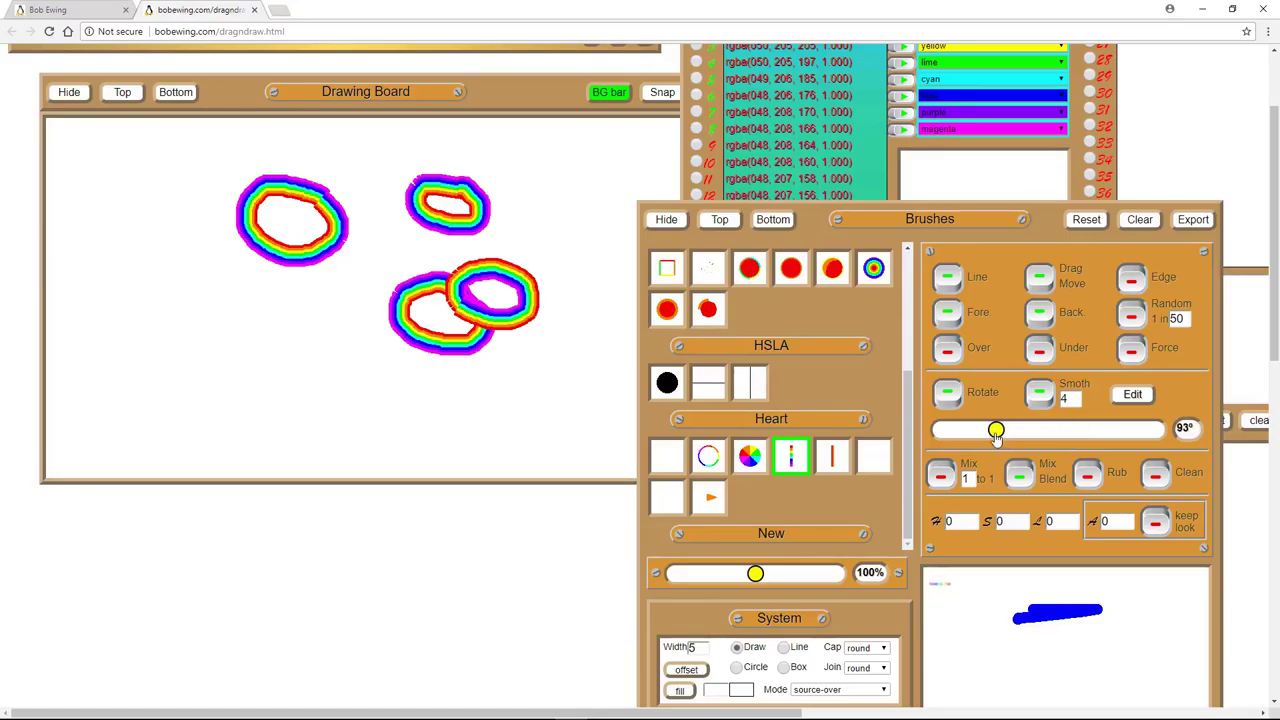
left_click(707, 500)
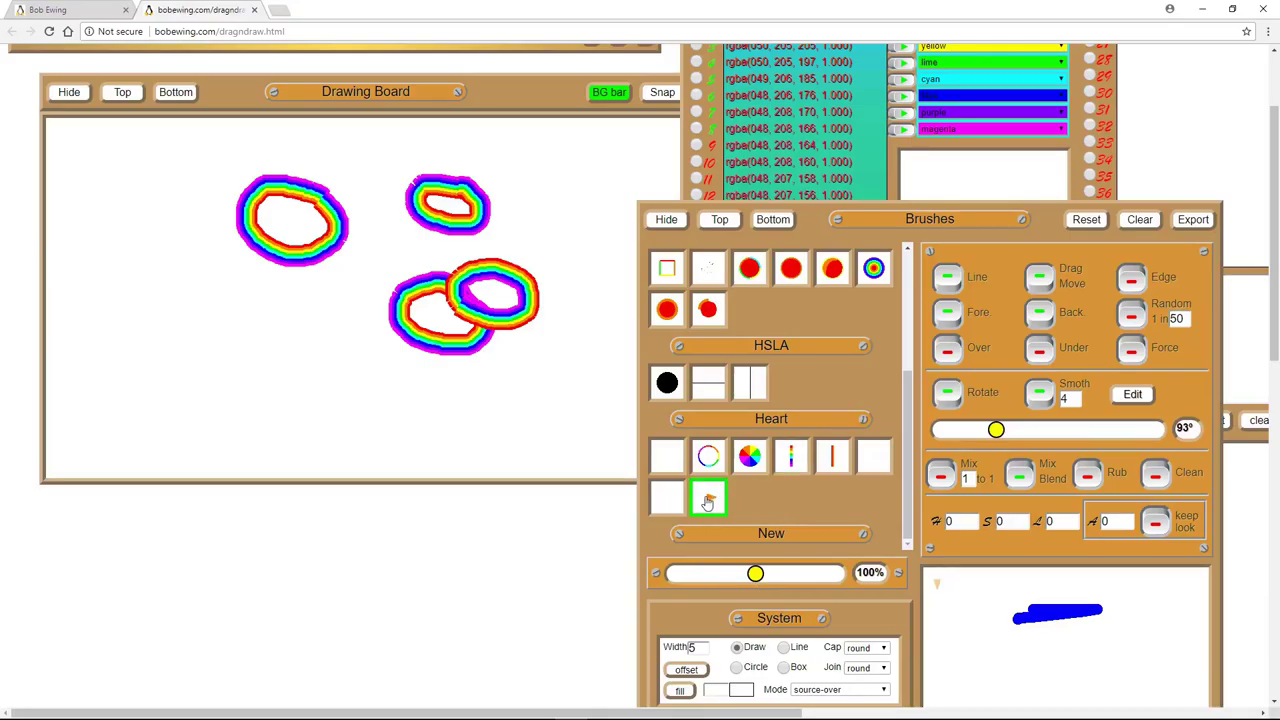
mouse_move(547, 382)
left_mouse_down()
mouse_move(571, 344)
mouse_move(583, 283)
left_mouse_up()
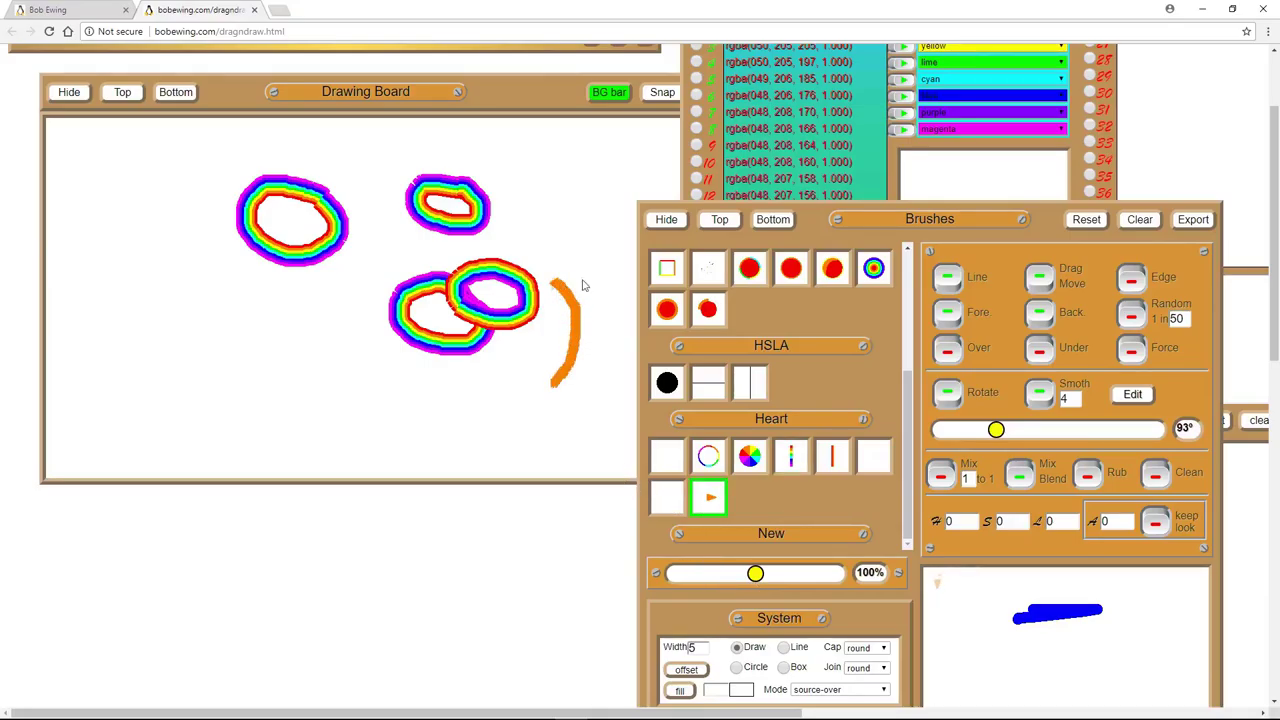
scroll(549, 234, "up", 2)
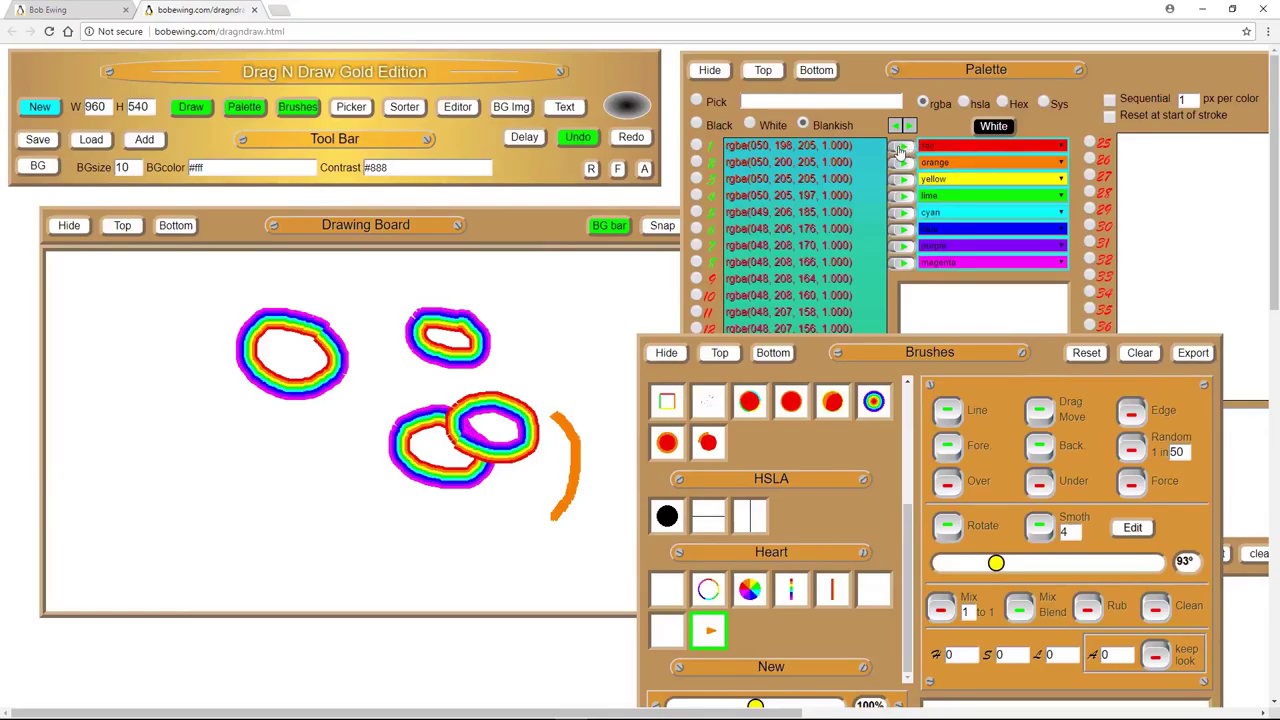
left_click(1061, 147)
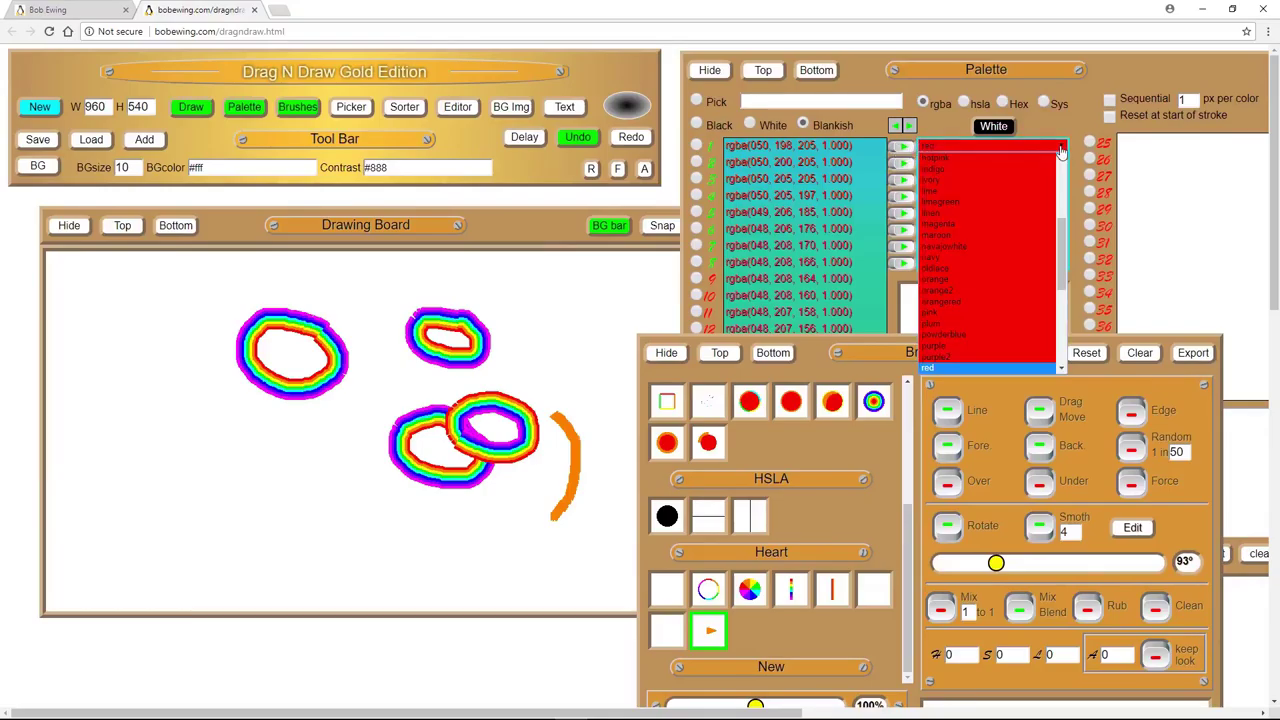
Close the colour name list unchanged, reset rotation to 0°, and draw two looping orange strokes at left
left_click(805, 124)
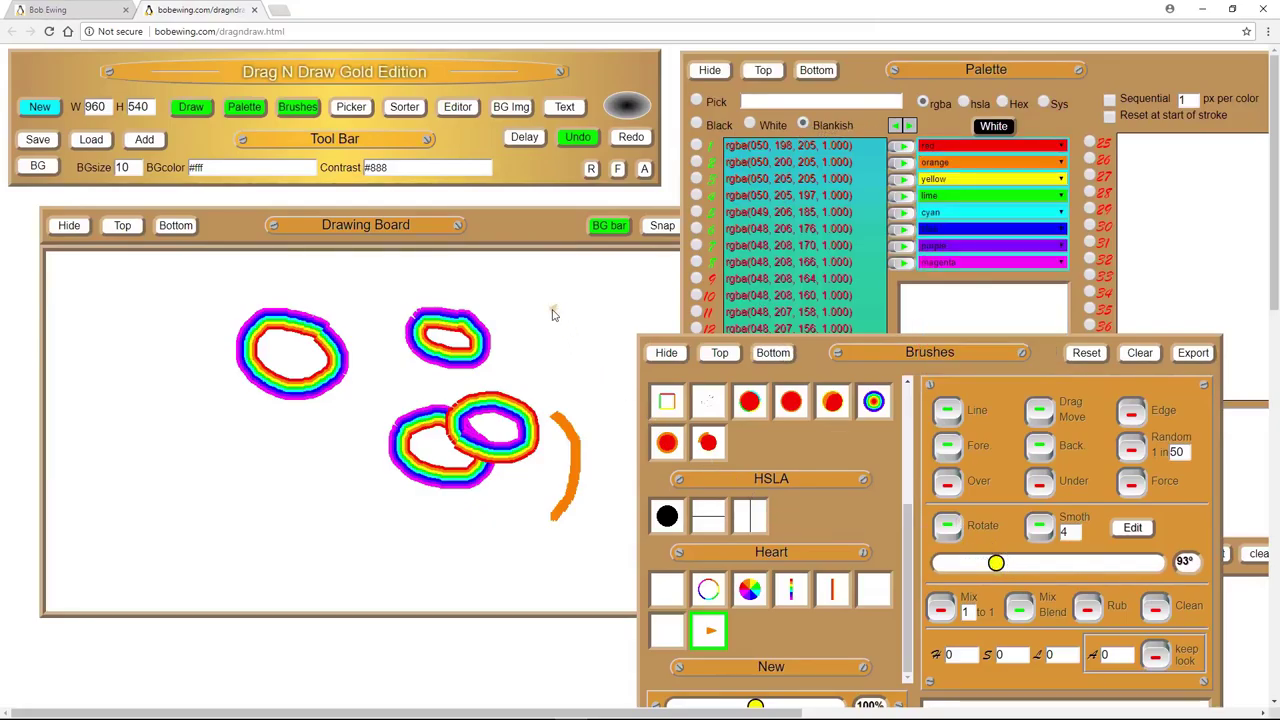
left_click_drag(997, 565, 934, 566)
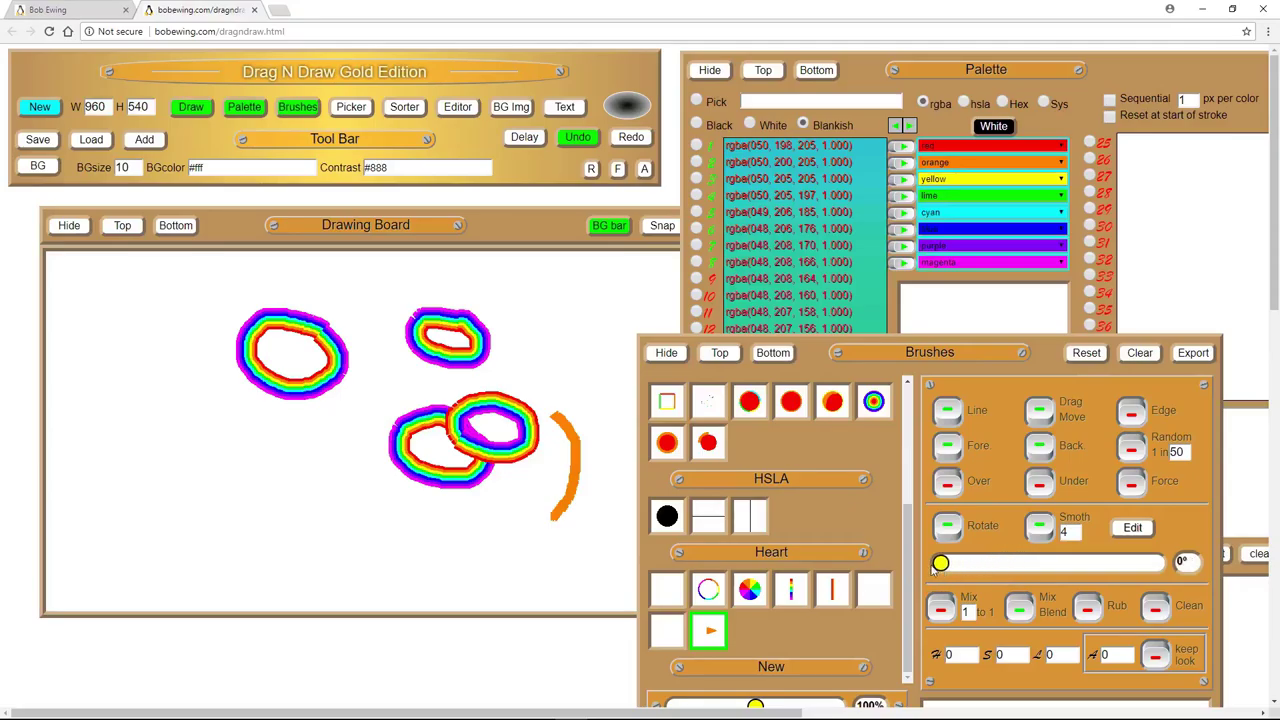
mouse_move(288, 512)
left_mouse_down()
mouse_move(272, 441)
mouse_move(247, 435)
mouse_move(227, 455)
mouse_move(231, 479)
mouse_move(301, 478)
mouse_move(388, 549)
mouse_move(357, 562)
mouse_move(343, 537)
mouse_move(360, 470)
mouse_move(346, 452)
mouse_move(226, 407)
mouse_move(201, 431)
mouse_move(200, 471)
mouse_move(218, 526)
mouse_move(244, 541)
left_mouse_up()
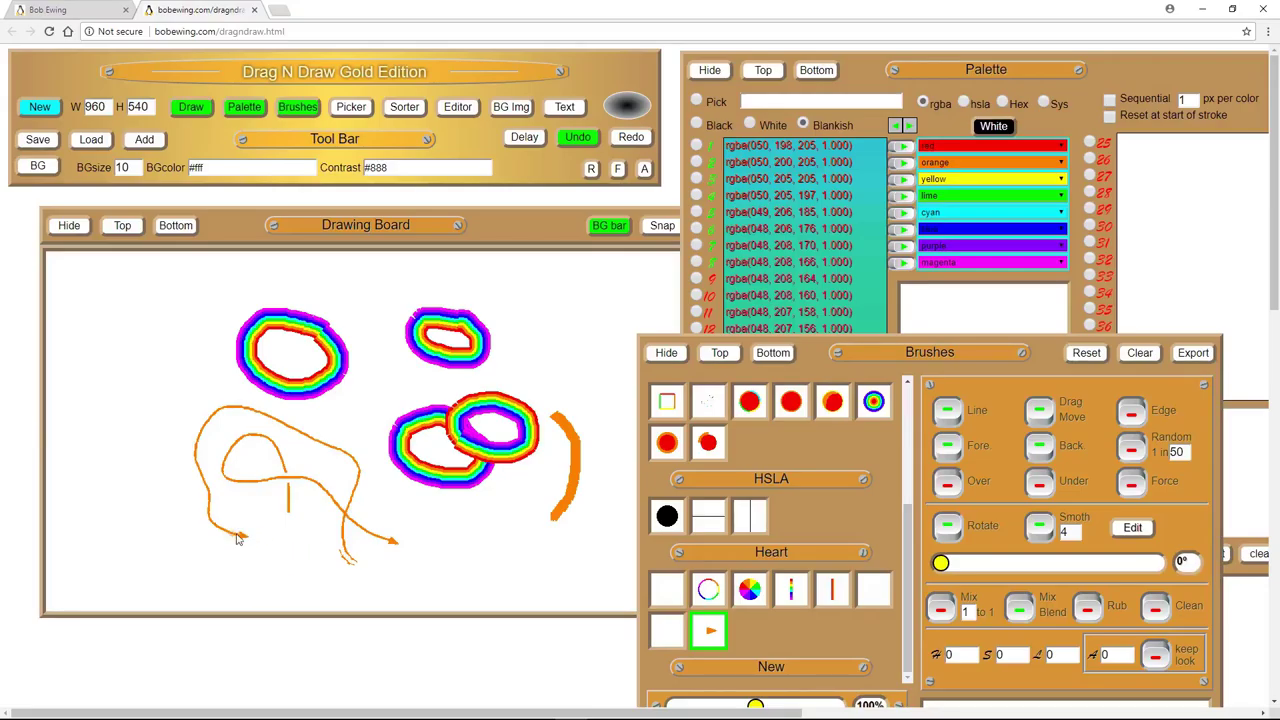
mouse_move(162, 492)
left_mouse_down()
mouse_move(154, 451)
mouse_move(186, 388)
left_mouse_up()
With the red line brush, paint a wavy band and two short strokes at top left
scroll(800, 500, "down", 2)
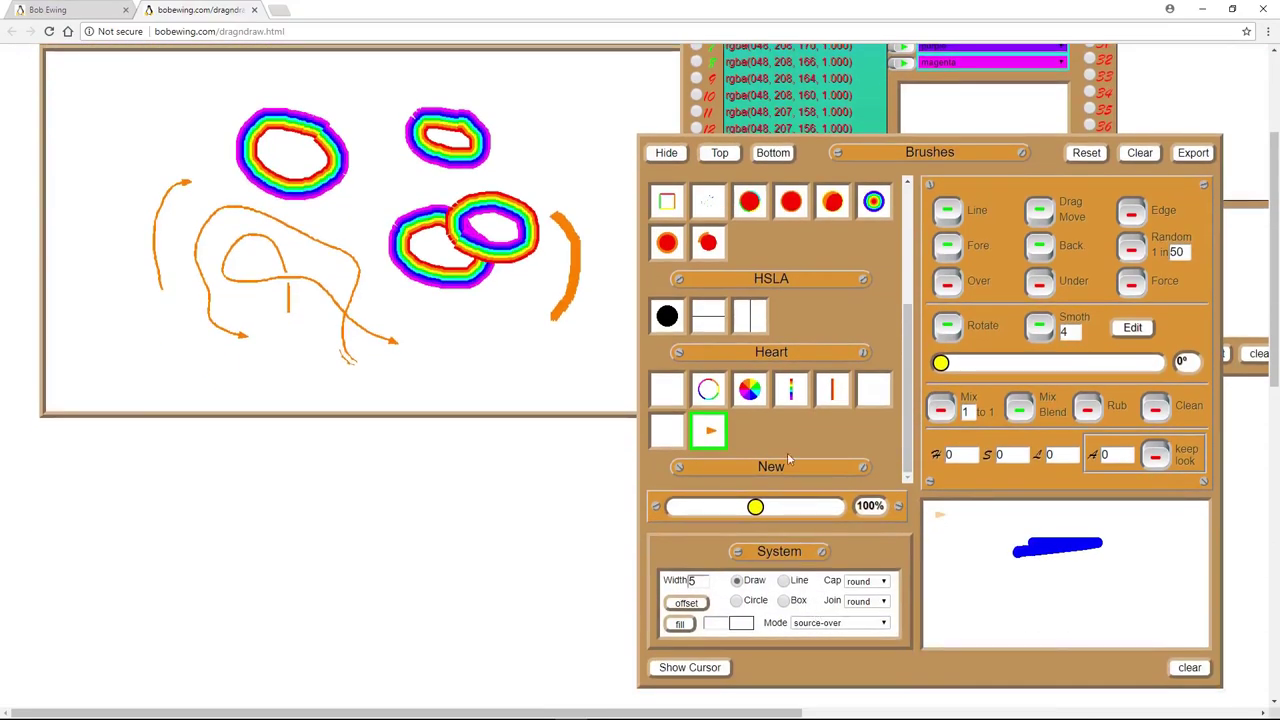
scroll(790, 460, "down", 2)
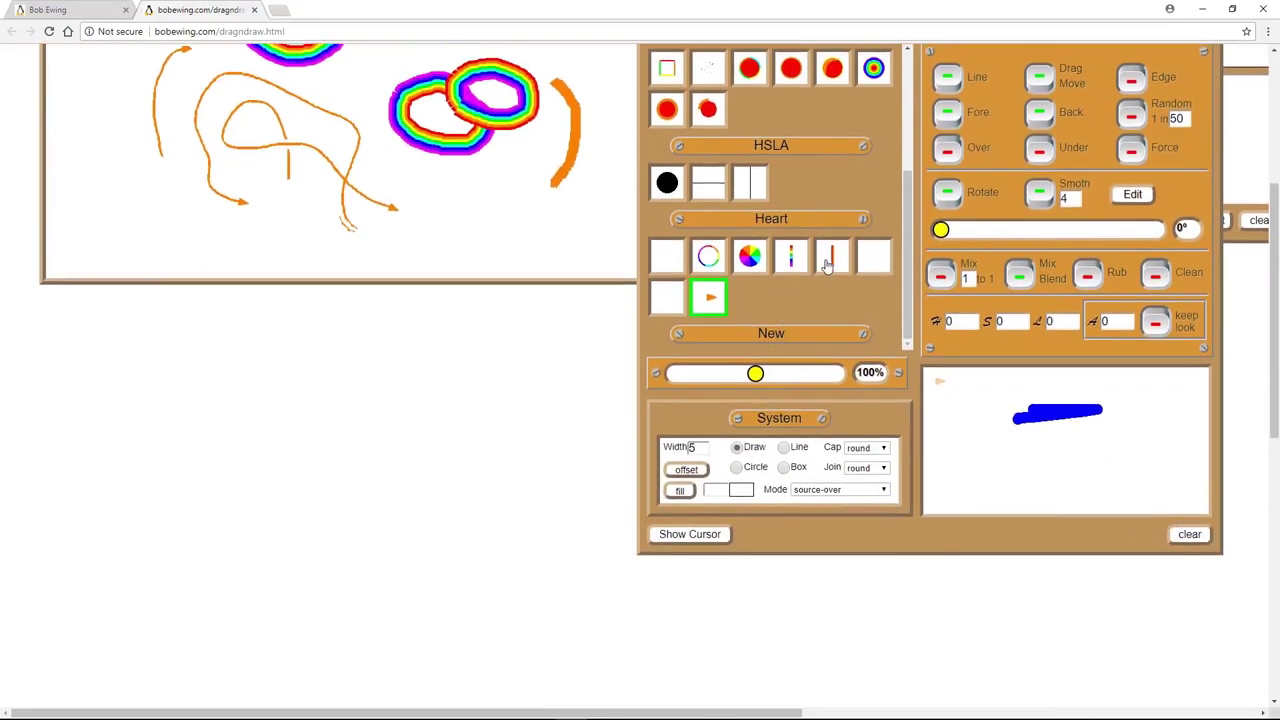
left_click(829, 258)
scroll(540, 348, "up", 3)
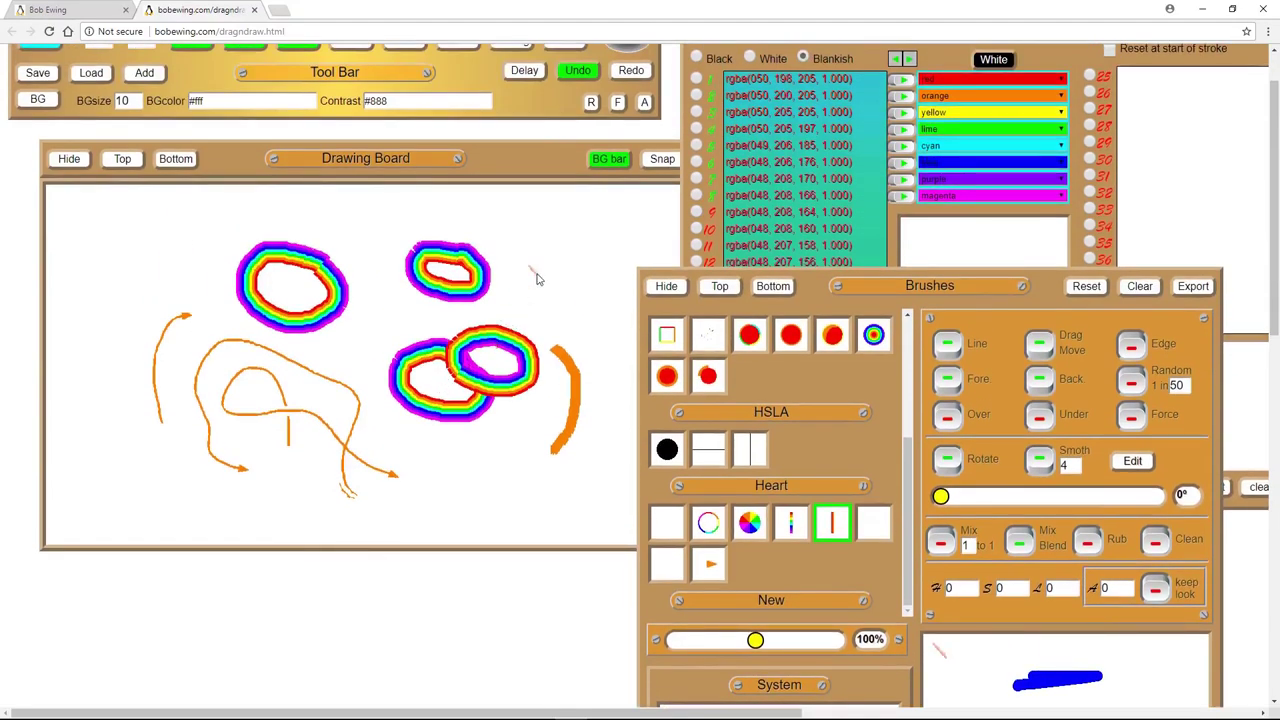
mouse_move(580, 240)
left_mouse_down()
mouse_move(548, 286)
mouse_move(519, 276)
mouse_move(507, 241)
mouse_move(482, 228)
mouse_move(418, 238)
mouse_move(398, 265)
mouse_move(395, 324)
mouse_move(345, 365)
left_mouse_up()
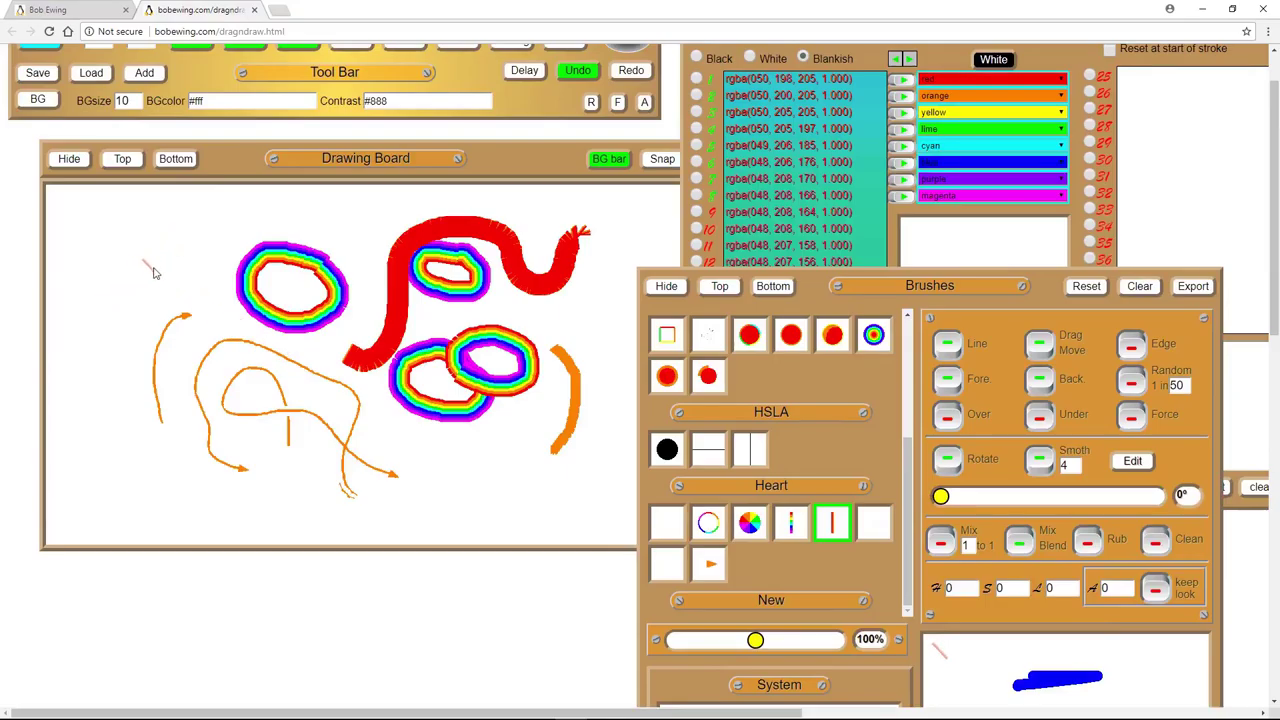
mouse_move(160, 254)
left_mouse_down()
mouse_move(124, 213)
mouse_move(135, 250)
mouse_move(128, 208)
mouse_move(164, 236)
mouse_move(117, 212)
mouse_move(165, 243)
left_mouse_up()
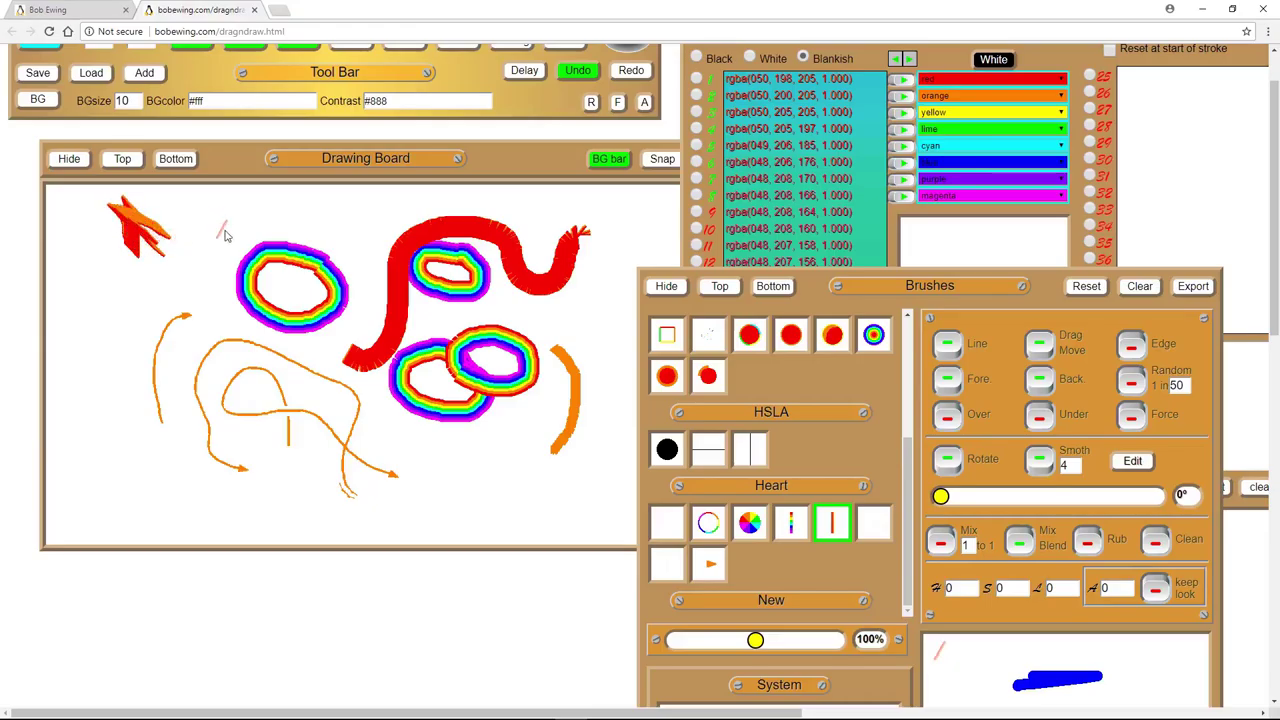
mouse_move(248, 240)
left_mouse_down()
mouse_move(204, 225)
mouse_move(216, 240)
mouse_move(259, 209)
mouse_move(216, 229)
mouse_move(235, 232)
mouse_move(206, 252)
left_mouse_up()
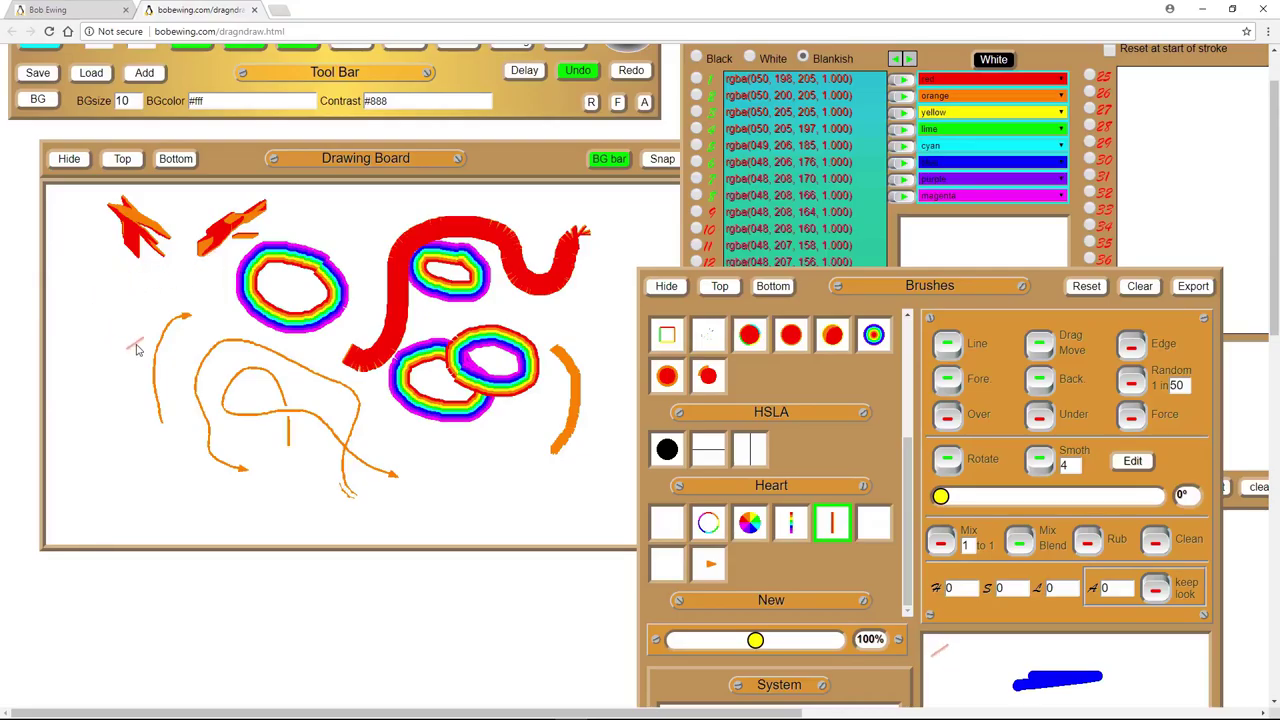
Paint rough red J and r letters, turn on Mix 1 to 1, and move the Brushes panel down-left
mouse_move(112, 304)
left_mouse_down()
mouse_move(113, 371)
mouse_move(73, 372)
left_mouse_up()
mouse_move(72, 318)
left_mouse_down()
mouse_move(145, 322)
mouse_move(187, 358)
mouse_move(200, 334)
mouse_move(187, 322)
mouse_move(163, 337)
mouse_move(156, 369)
mouse_move(191, 379)
mouse_move(205, 364)
mouse_move(197, 325)
mouse_move(285, 320)
mouse_move(286, 360)
mouse_move(237, 413)
left_mouse_up()
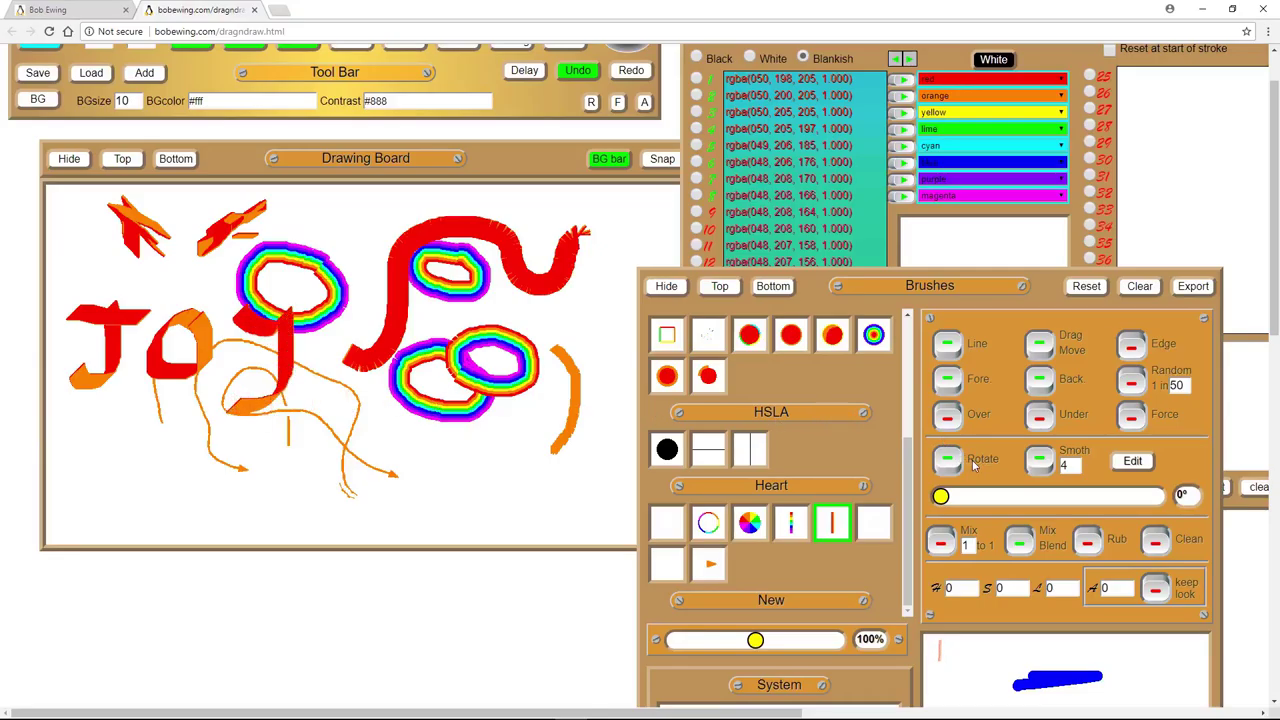
scroll(650, 535, "down", 2)
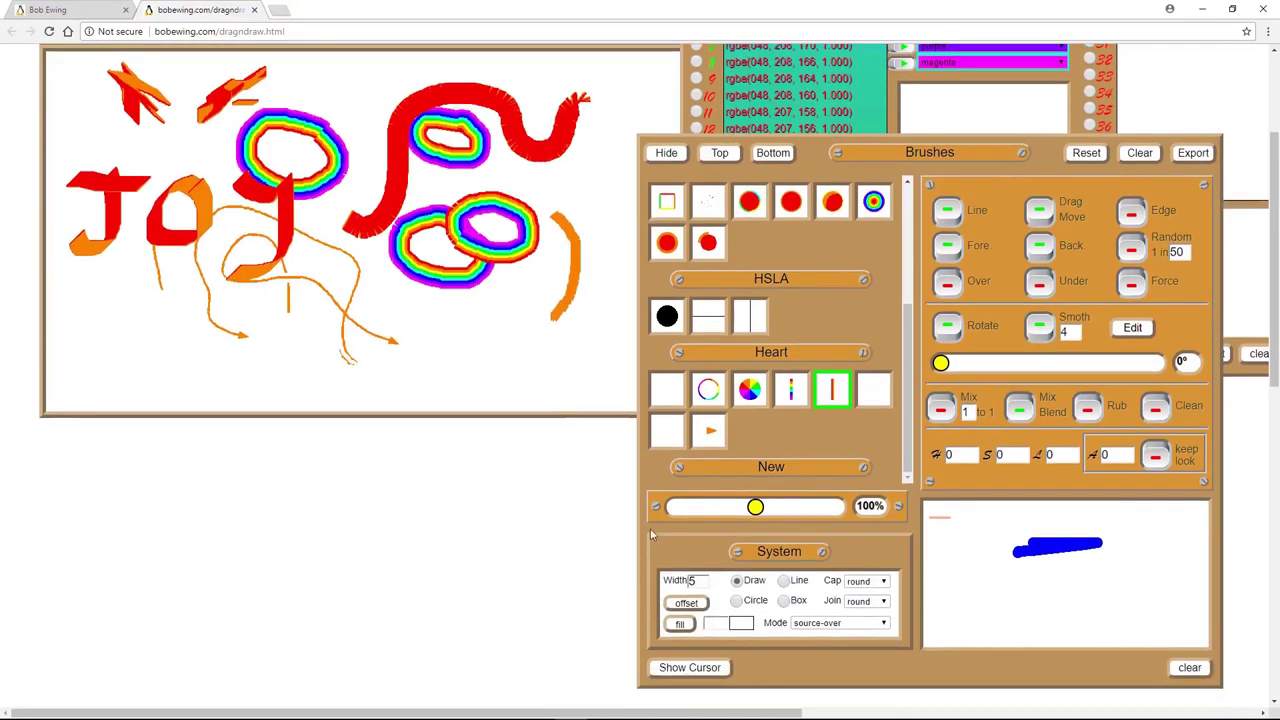
left_click(942, 410)
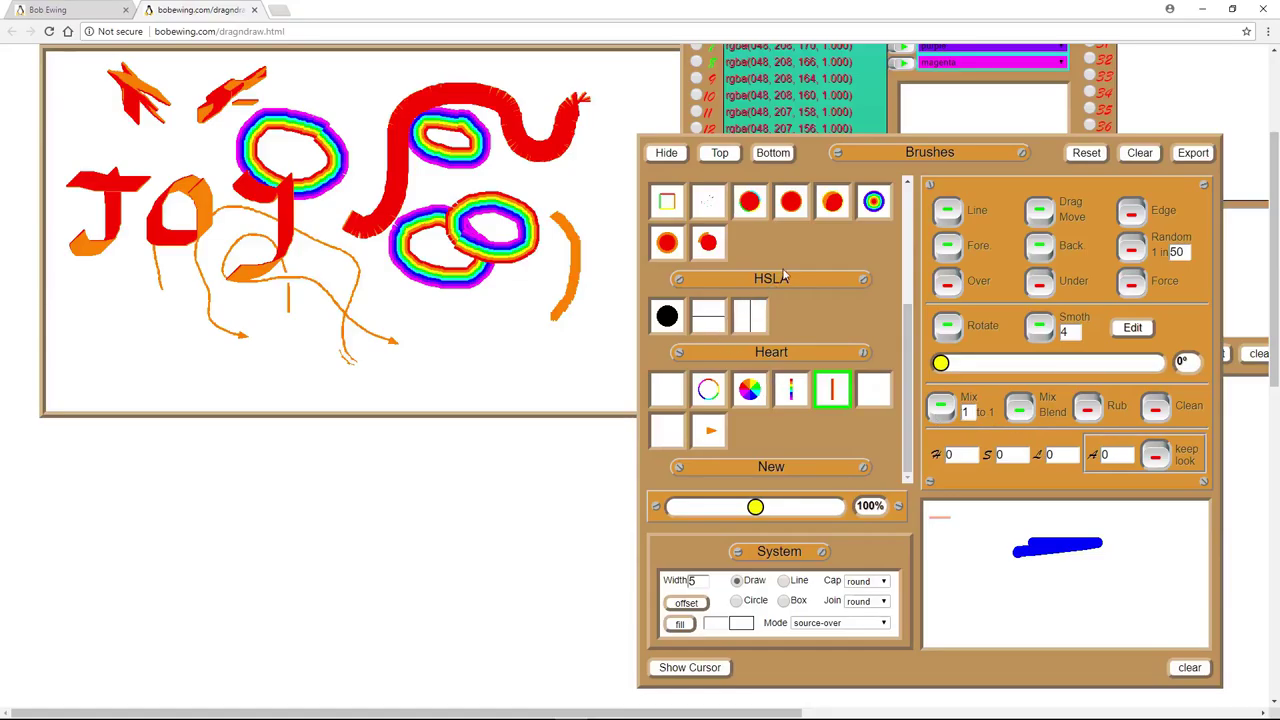
left_click_drag(808, 249, 397, 427)
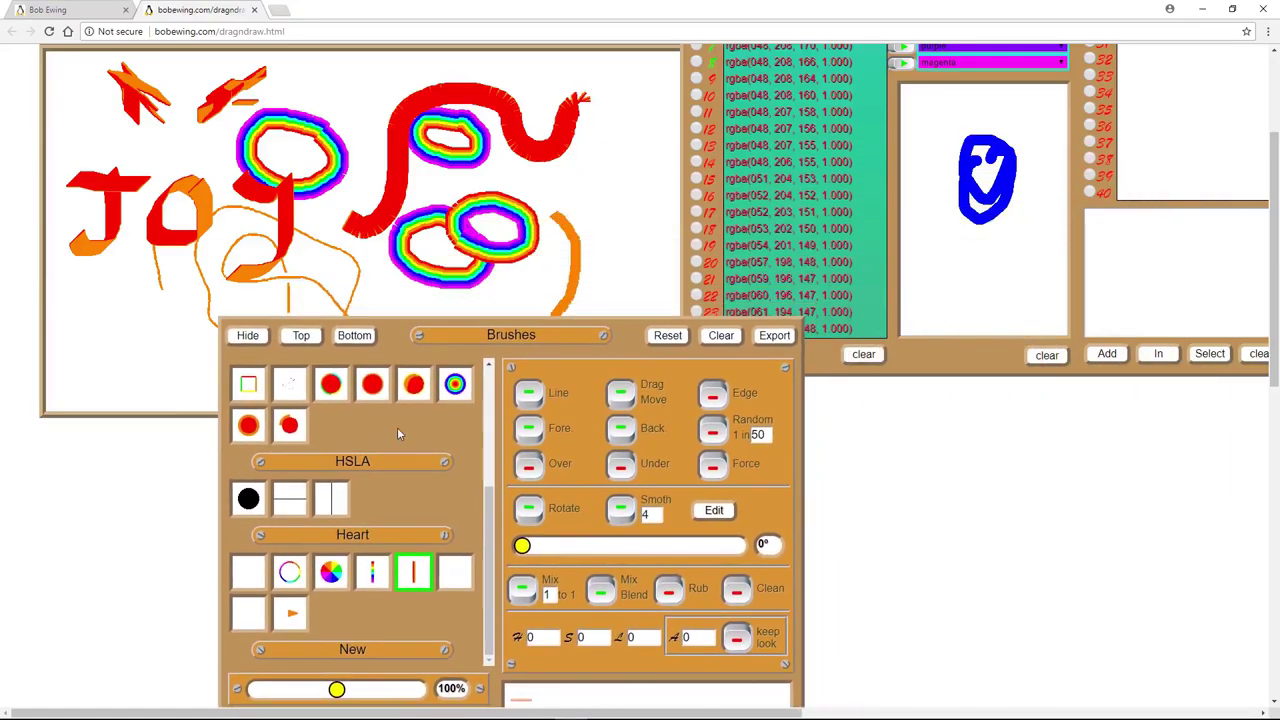
scroll(401, 428, "up", 3)
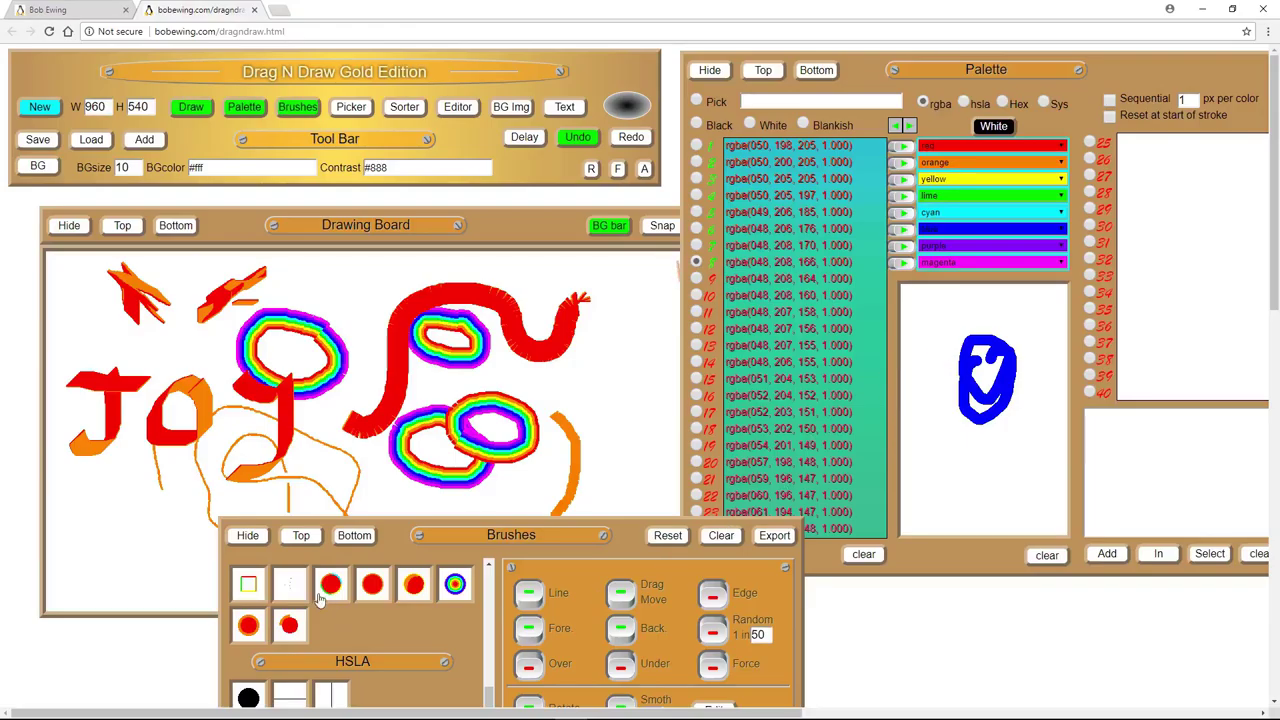
Paint magenta strokes with the second round selected-colour brush in the preview area and on the board
left_click(372, 595)
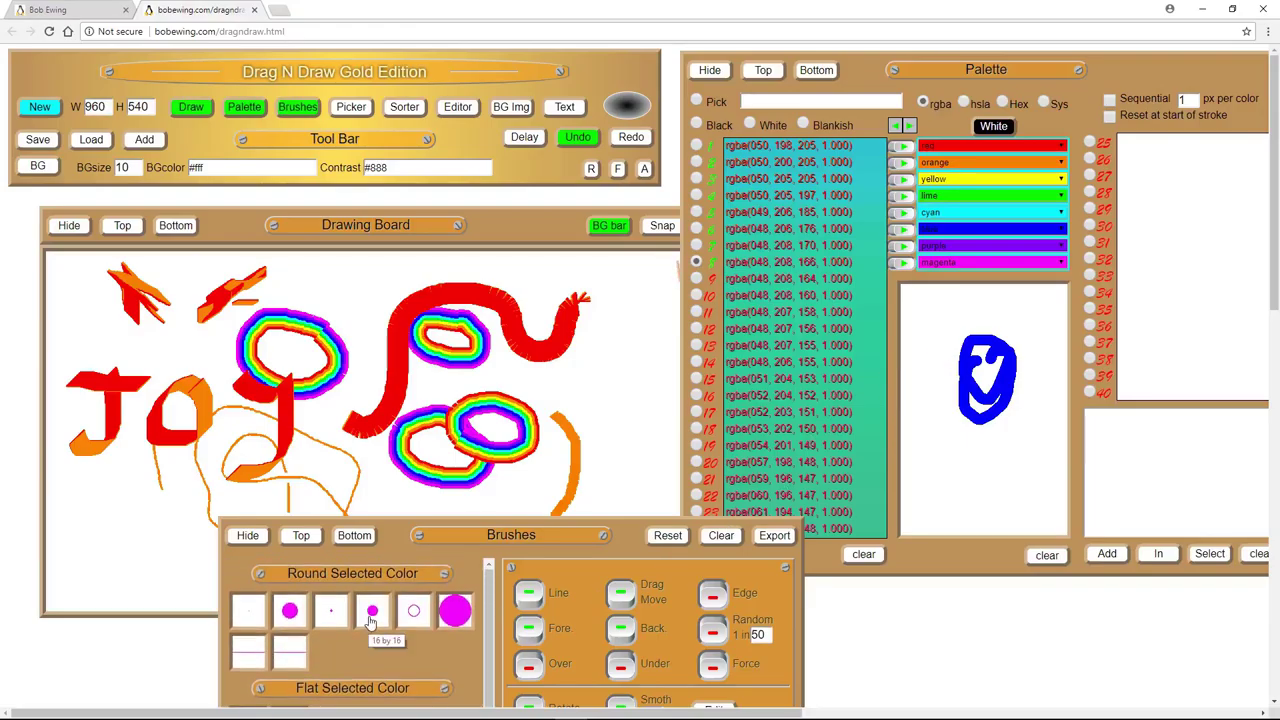
left_click(296, 615)
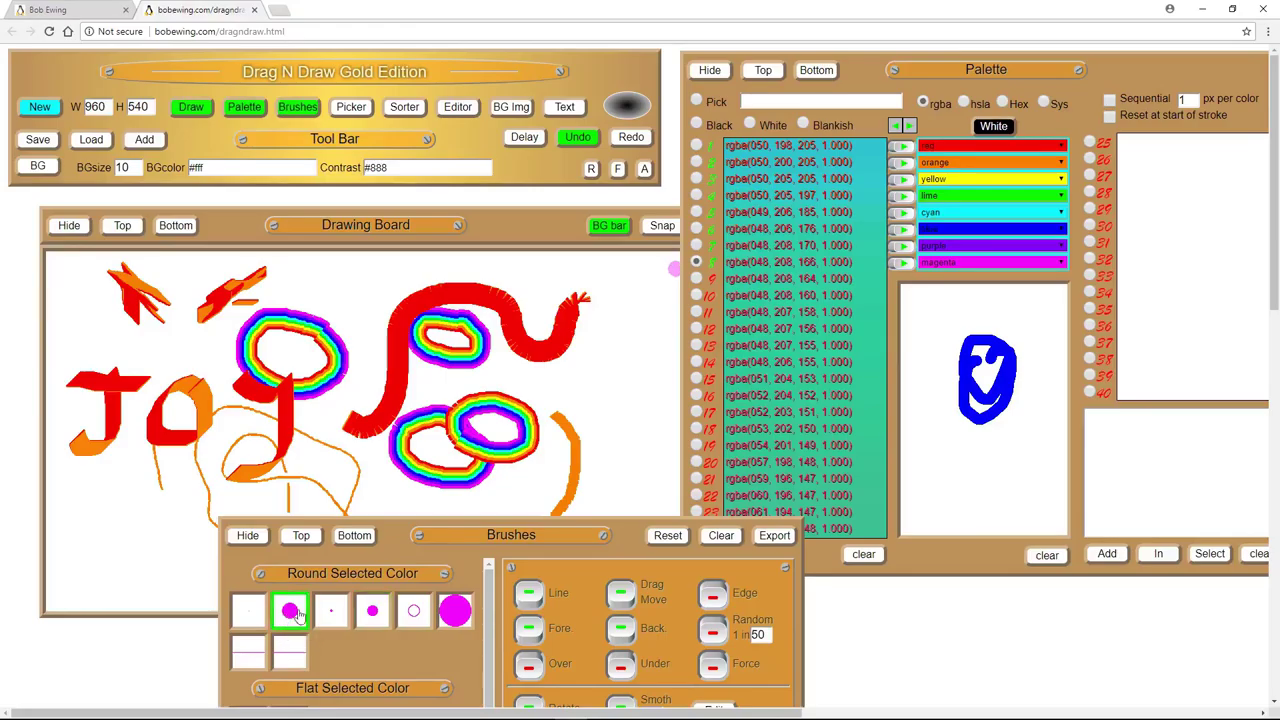
left_click_drag(956, 356, 968, 428)
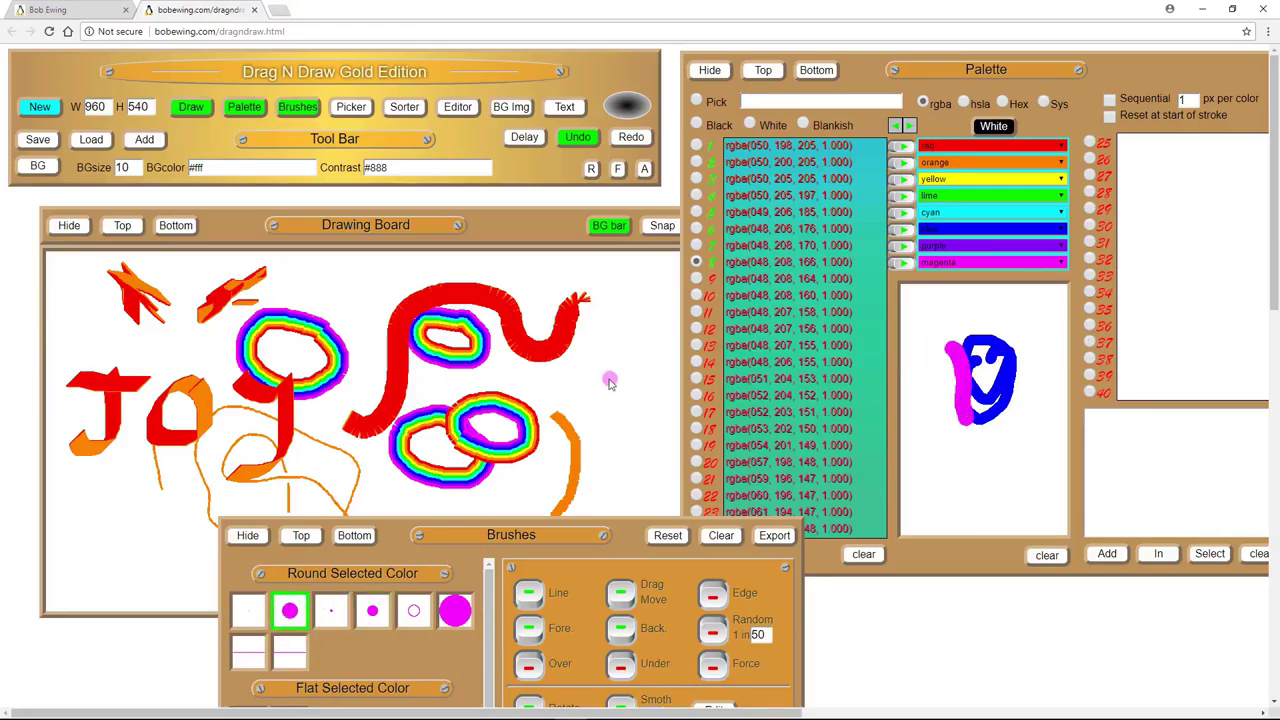
left_click_drag(588, 410, 562, 458)
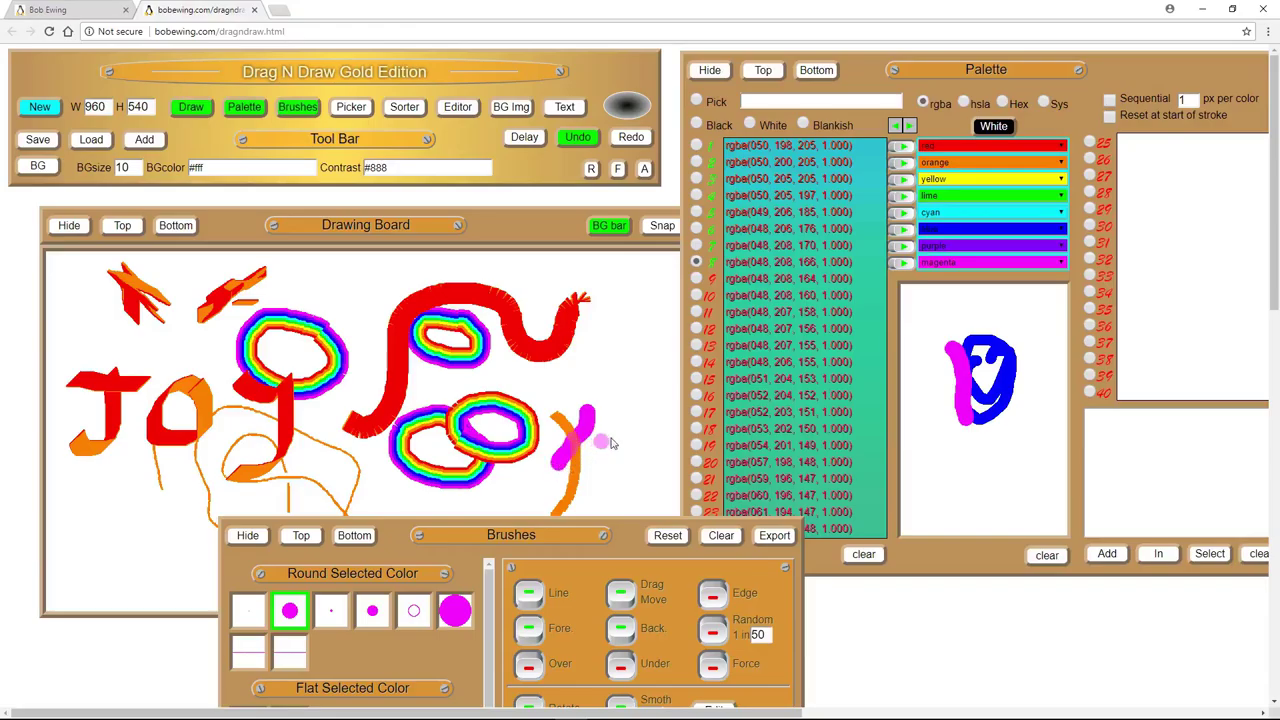
mouse_move(968, 338)
left_mouse_down()
mouse_move(963, 315)
mouse_move(958, 348)
left_mouse_up()
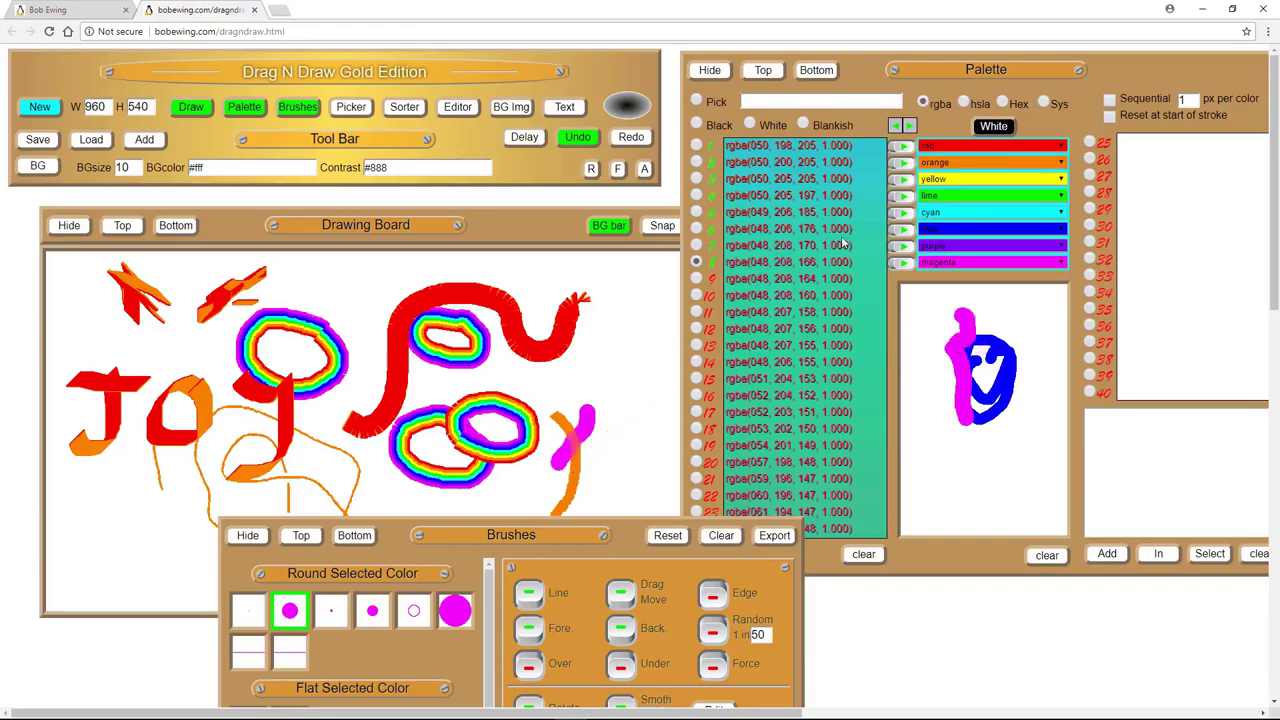
Paint yellow over the preview, the red S-curve and the rainbow ring, then enable blended colour mixing
left_click(697, 180)
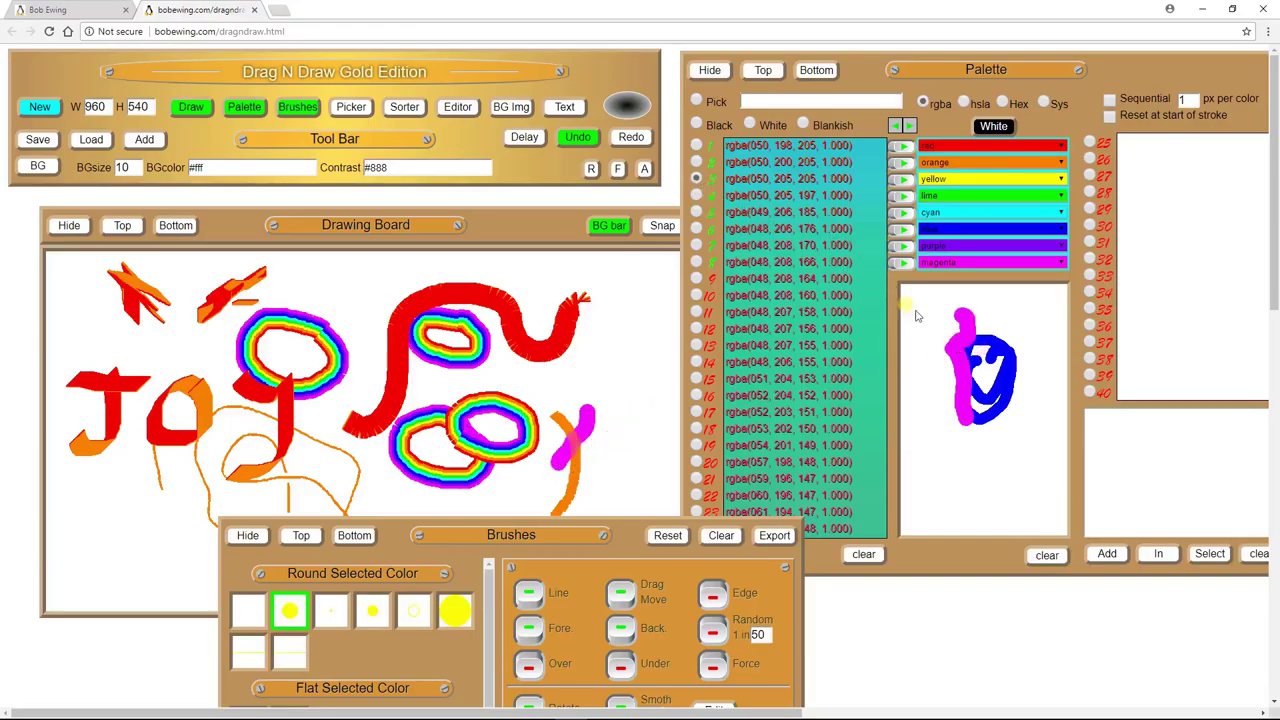
left_click_drag(917, 316, 968, 436)
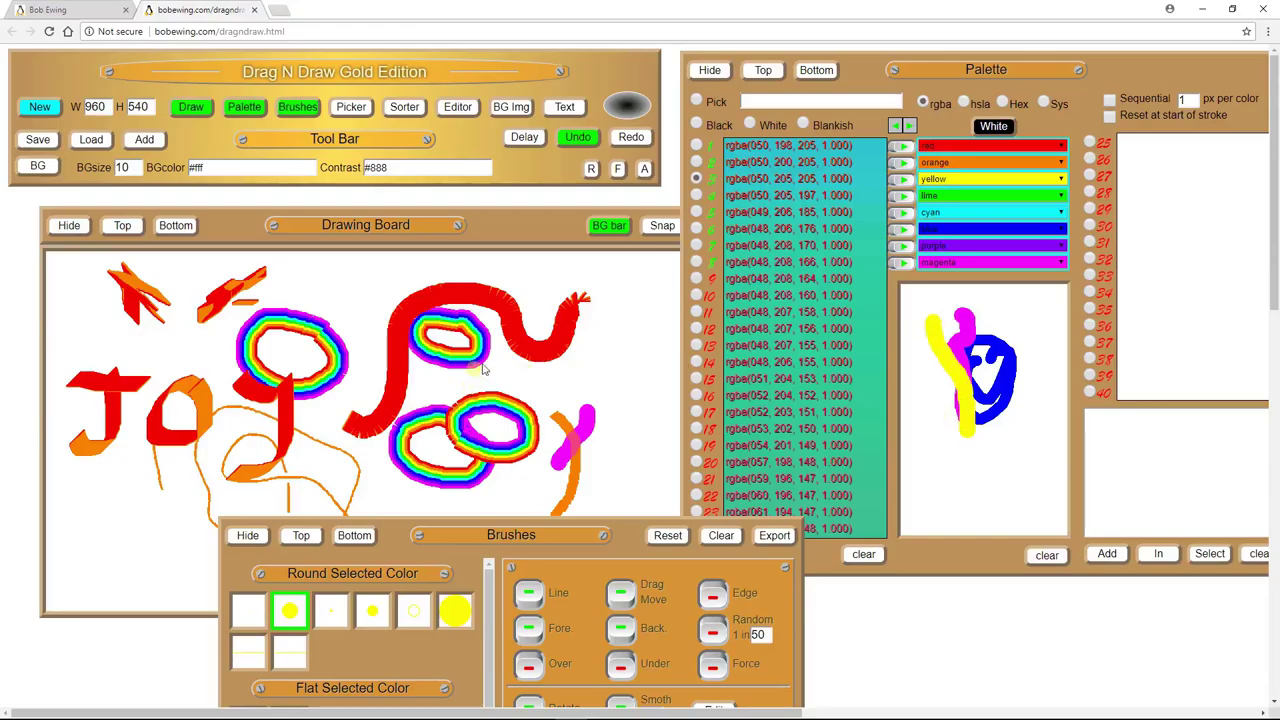
mouse_move(510, 281)
left_mouse_down()
mouse_move(553, 368)
mouse_move(578, 372)
left_mouse_up()
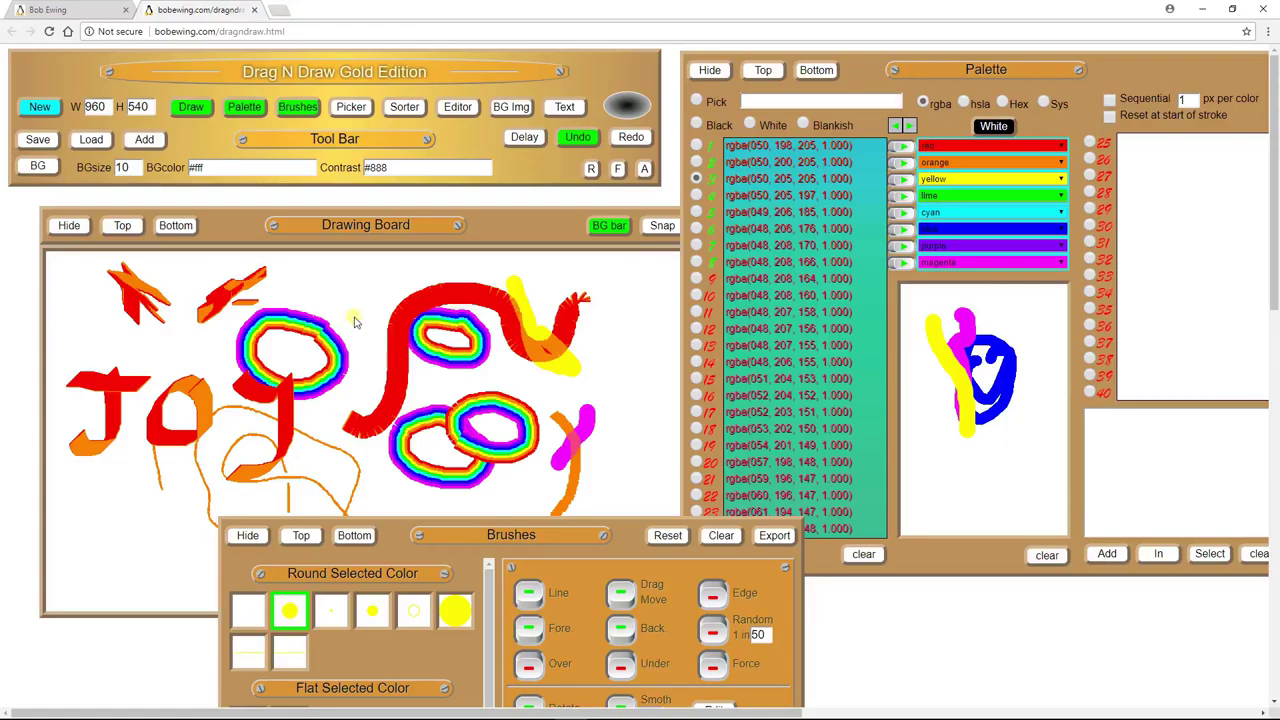
mouse_move(330, 322)
left_mouse_down()
mouse_move(257, 339)
mouse_move(242, 329)
mouse_move(257, 325)
mouse_move(184, 417)
mouse_move(175, 457)
left_mouse_up()
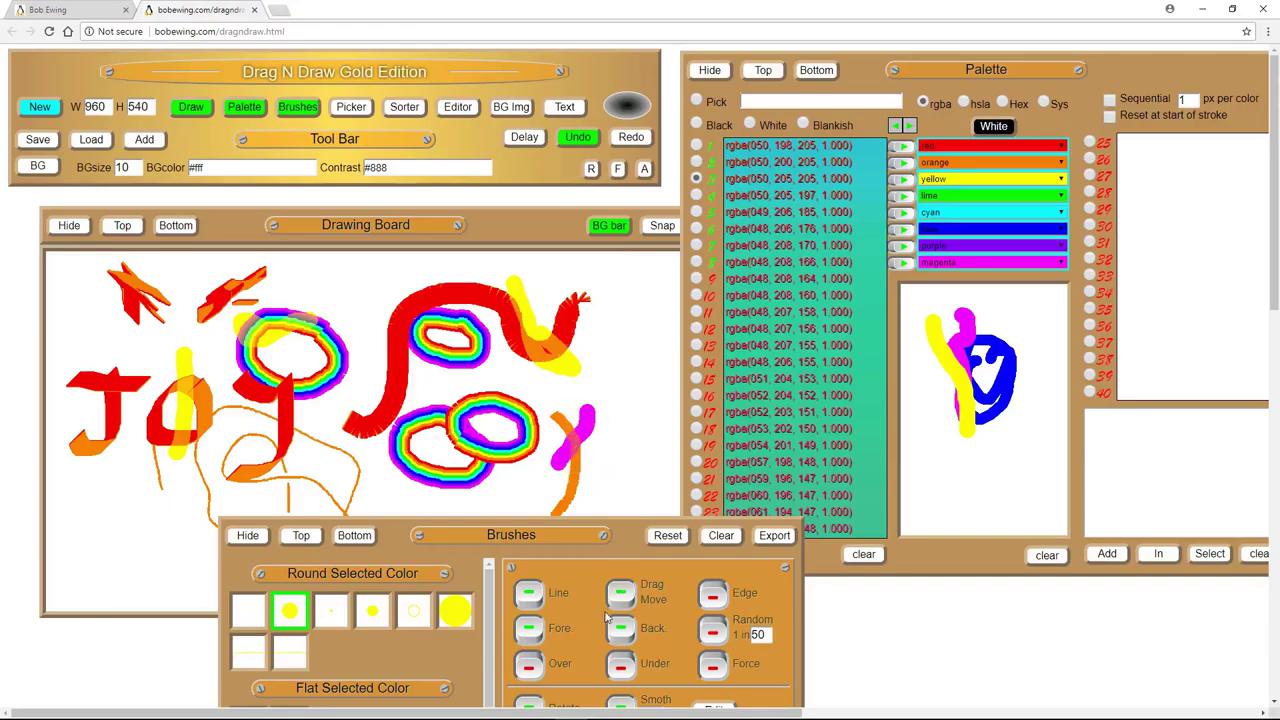
left_click_drag(582, 592, 657, 484)
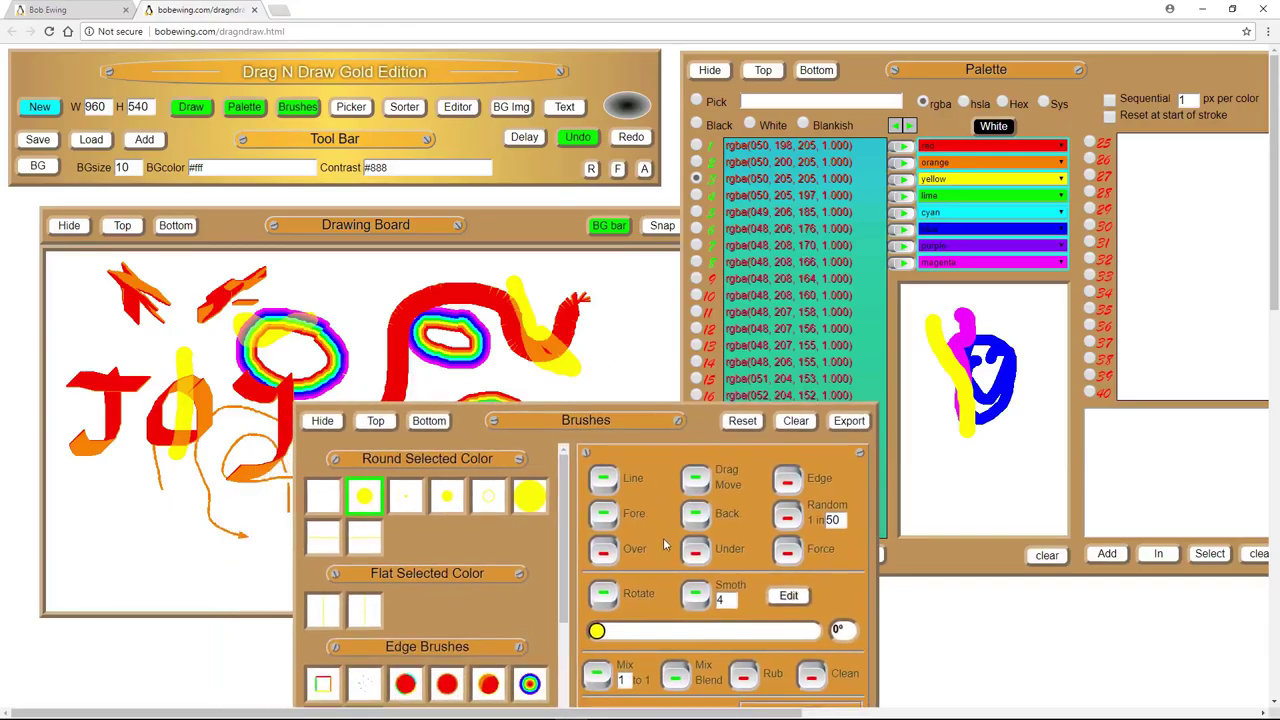
left_click(677, 676)
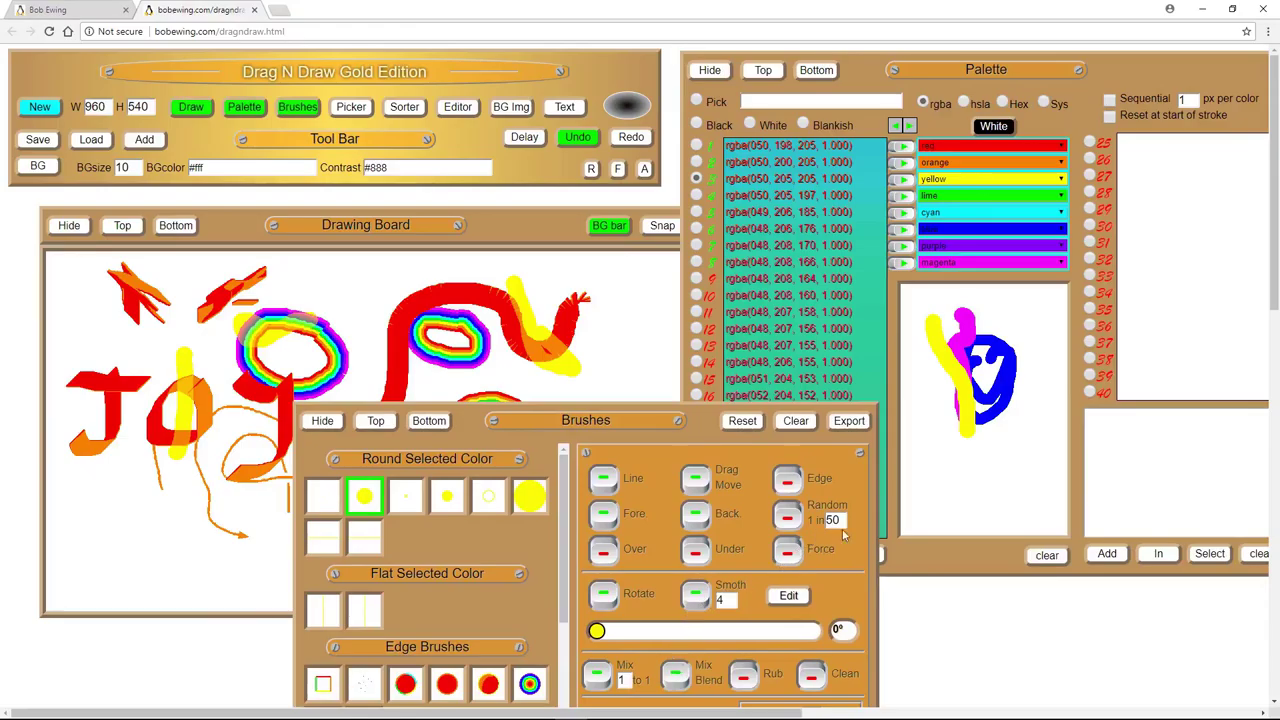
Paint yellow strokes over the blue figure, across the board, and over the red arrow and J
mouse_move(963, 448)
left_mouse_down()
mouse_move(984, 426)
mouse_move(991, 366)
mouse_move(1008, 404)
left_mouse_up()
mouse_move(370, 310)
left_mouse_down()
mouse_move(313, 337)
mouse_move(237, 372)
left_mouse_up()
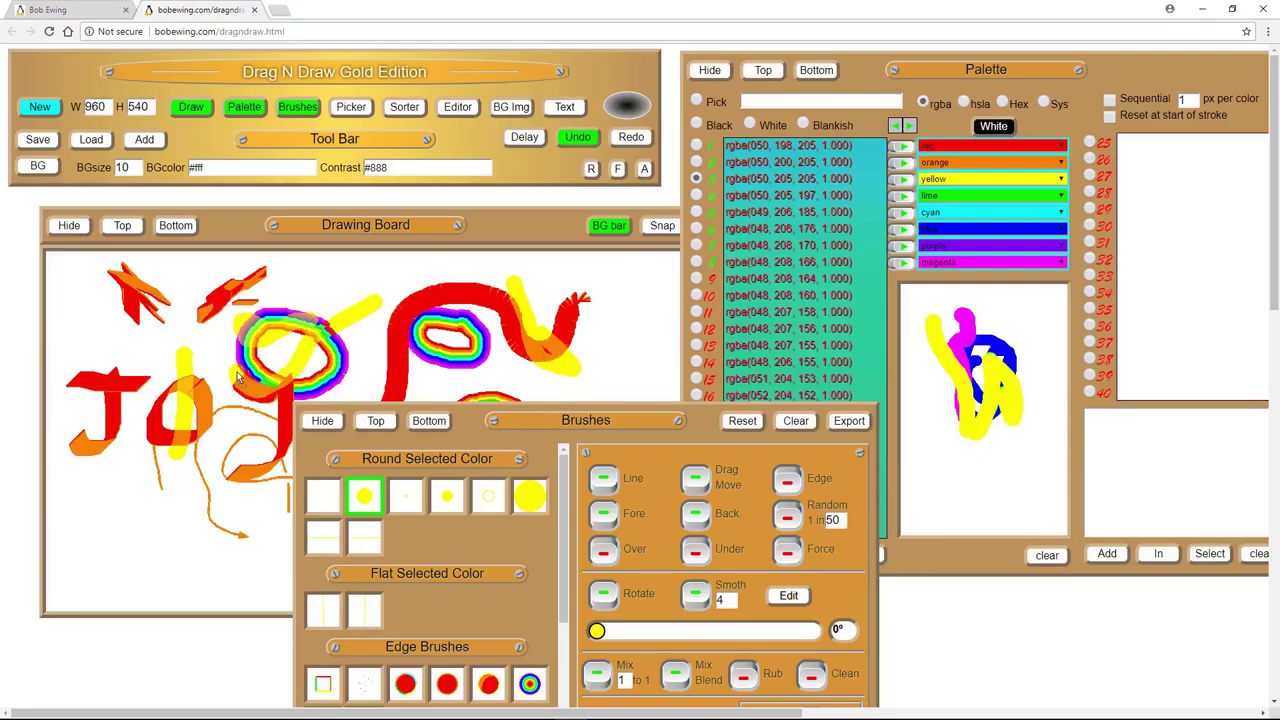
mouse_move(158, 298)
left_mouse_down()
mouse_move(128, 302)
mouse_move(121, 327)
mouse_move(150, 334)
mouse_move(152, 357)
mouse_move(145, 285)
left_mouse_up()
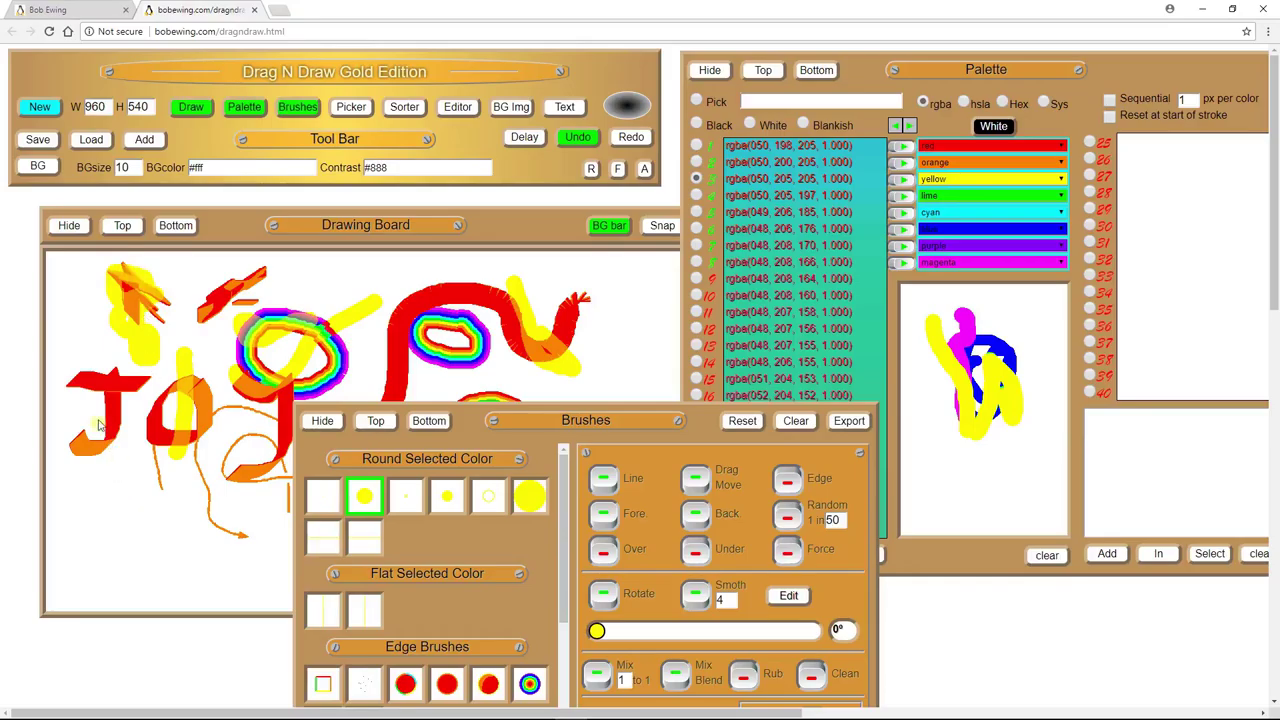
left_click_drag(125, 430, 130, 458)
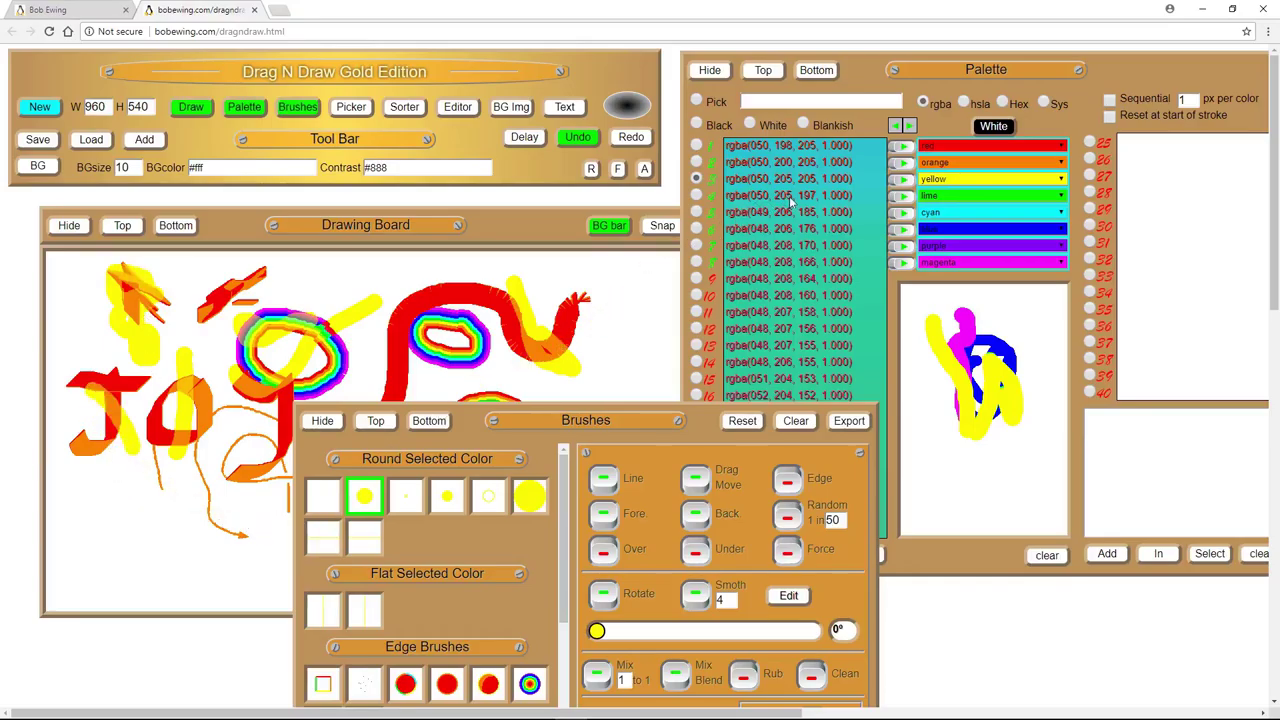
Build a blended red, lime green and blue blob at the board's lower left
left_click(697, 145)
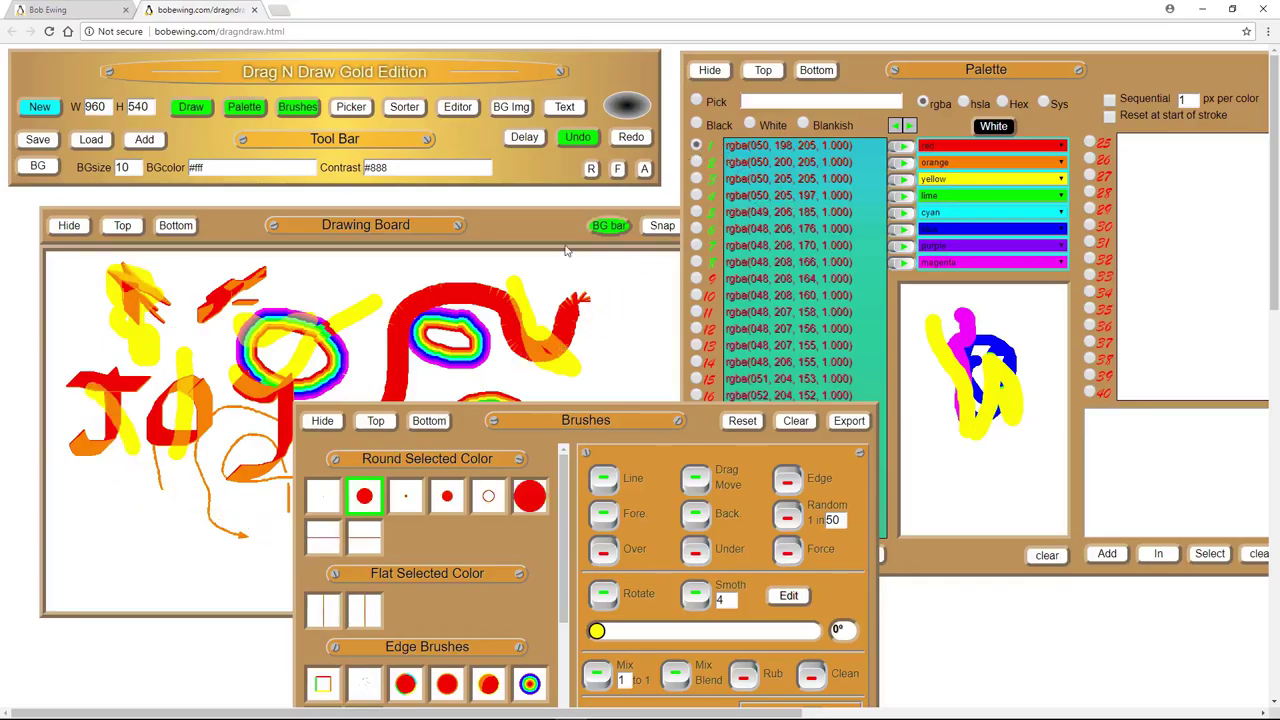
mouse_move(112, 522)
left_mouse_down()
mouse_move(106, 557)
mouse_move(142, 517)
mouse_move(121, 517)
left_mouse_up()
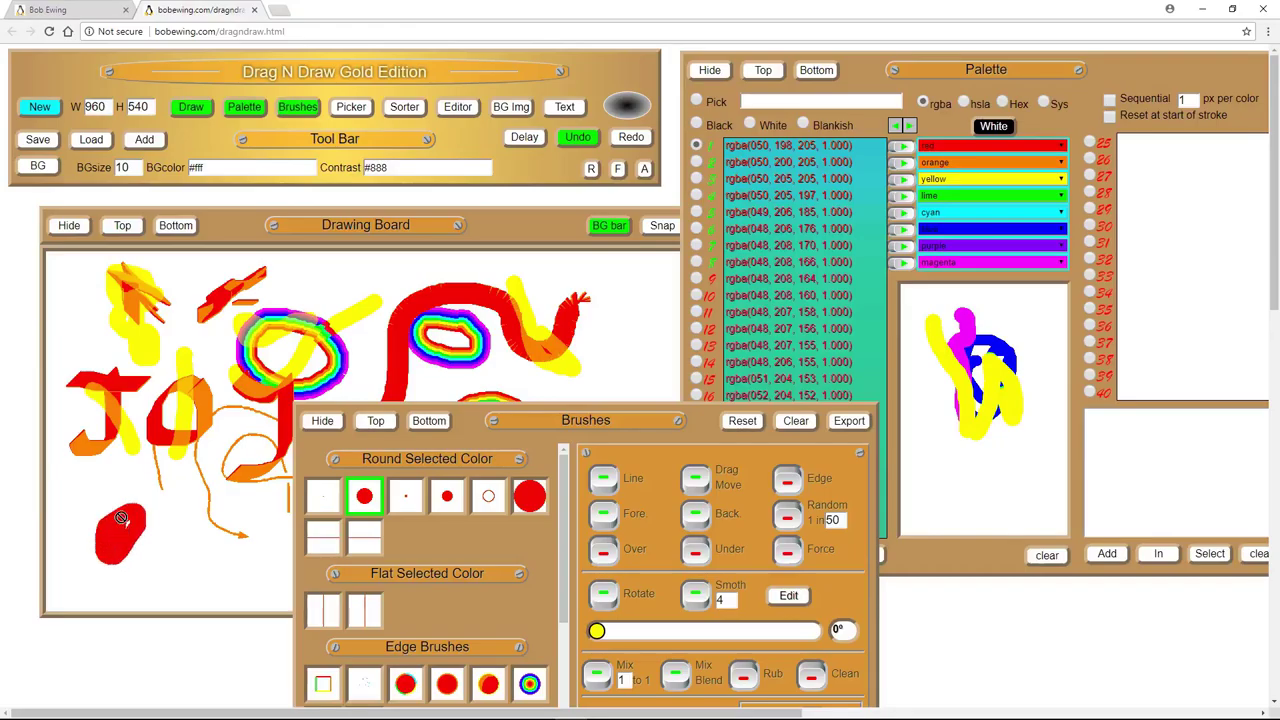
left_click(697, 196)
mouse_move(168, 542)
left_mouse_down()
mouse_move(121, 505)
mouse_move(166, 547)
left_mouse_up()
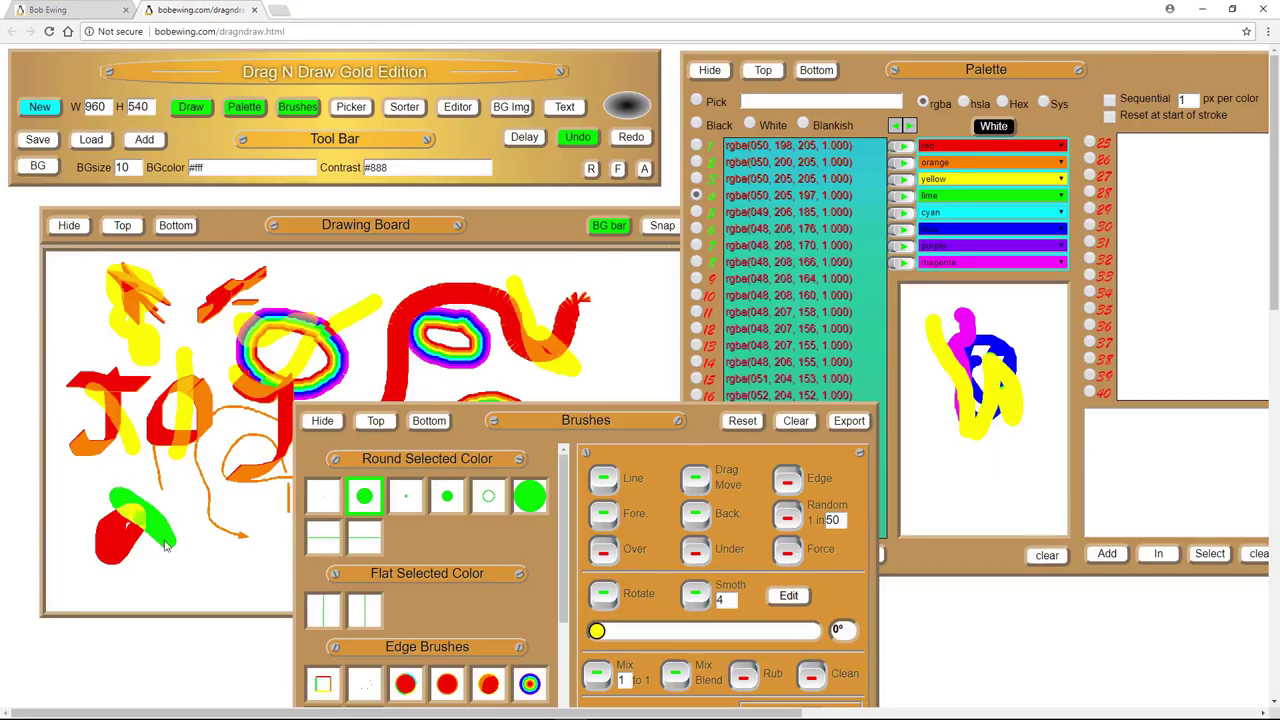
left_click(697, 228)
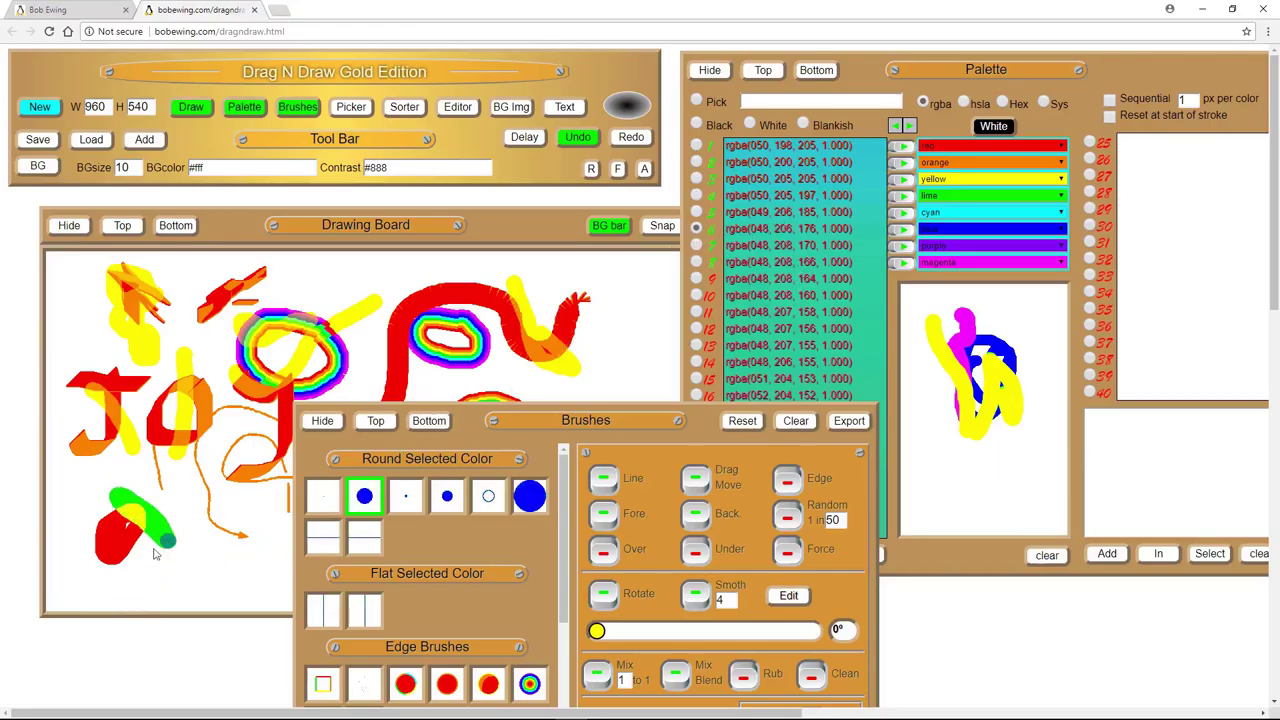
mouse_move(170, 540)
left_mouse_down()
mouse_move(97, 571)
mouse_move(172, 558)
mouse_move(130, 542)
mouse_move(108, 556)
mouse_move(157, 537)
left_mouse_up()
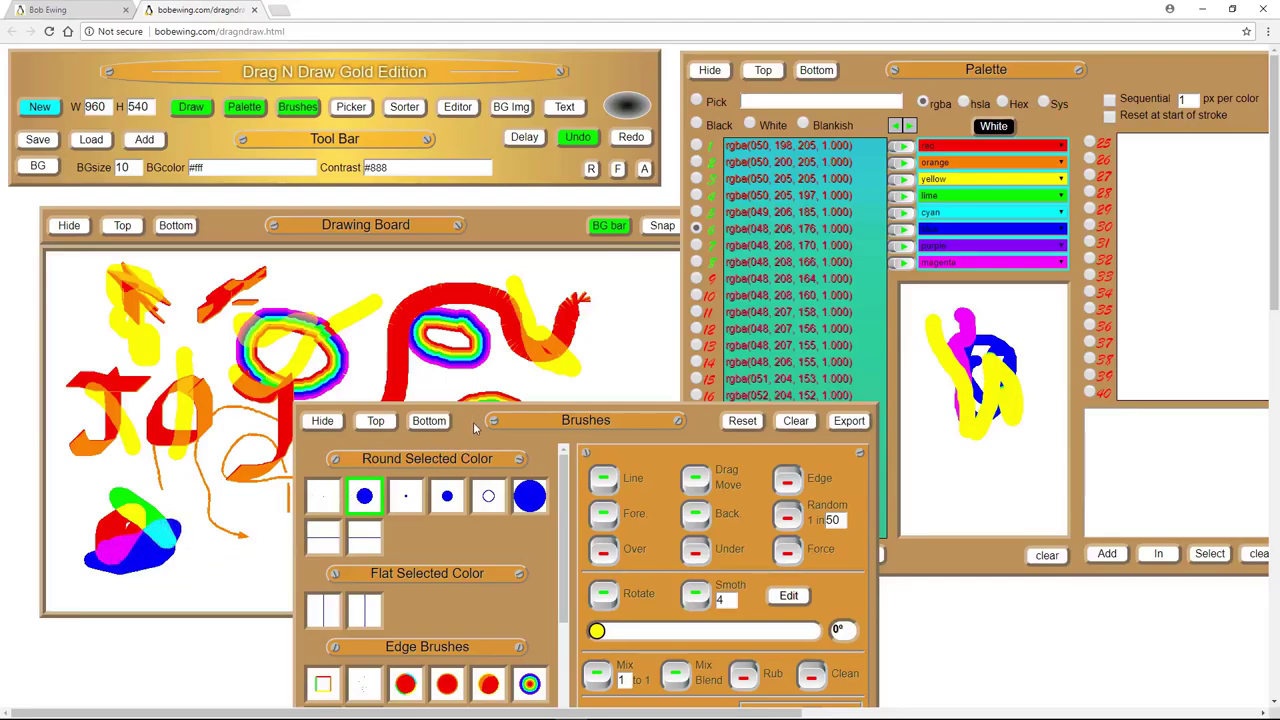
left_click_drag(475, 427, 593, 452)
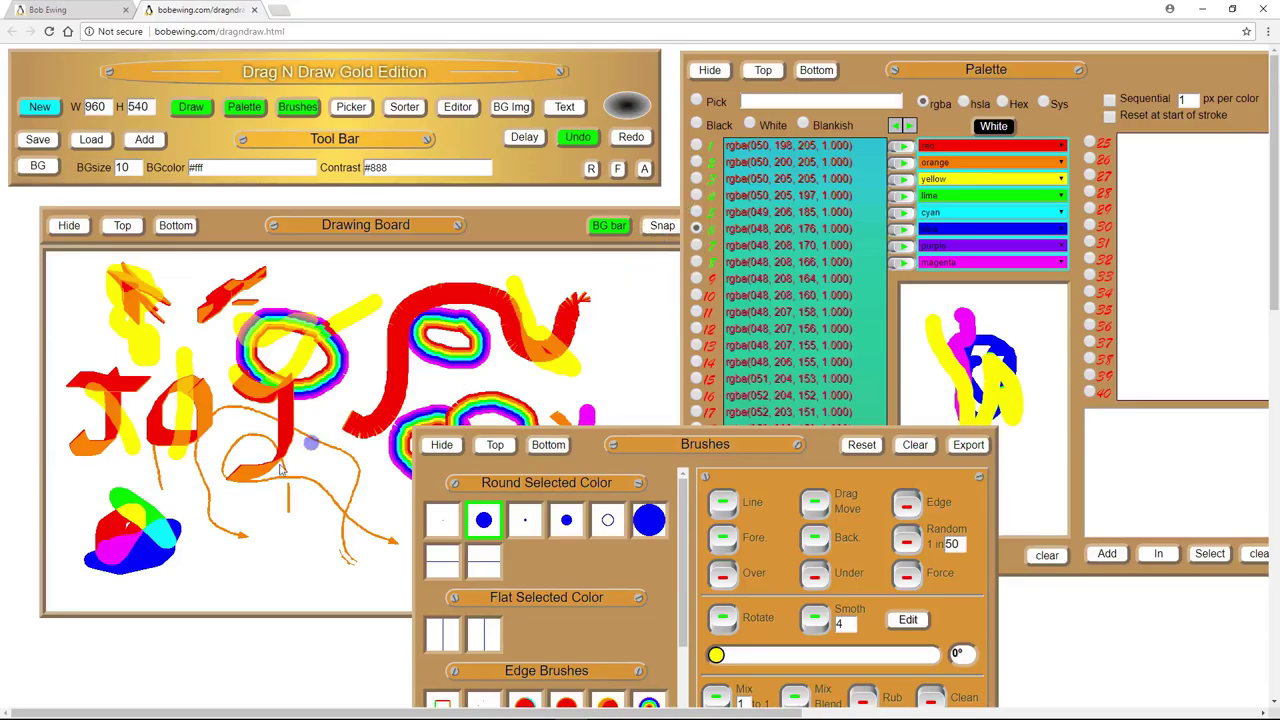
Paint overlapping yellow, cyan and magenta strokes into a blob at the board's lower middle
left_click(697, 179)
mouse_move(258, 512)
left_mouse_down()
mouse_move(283, 543)
mouse_move(312, 502)
left_mouse_up()
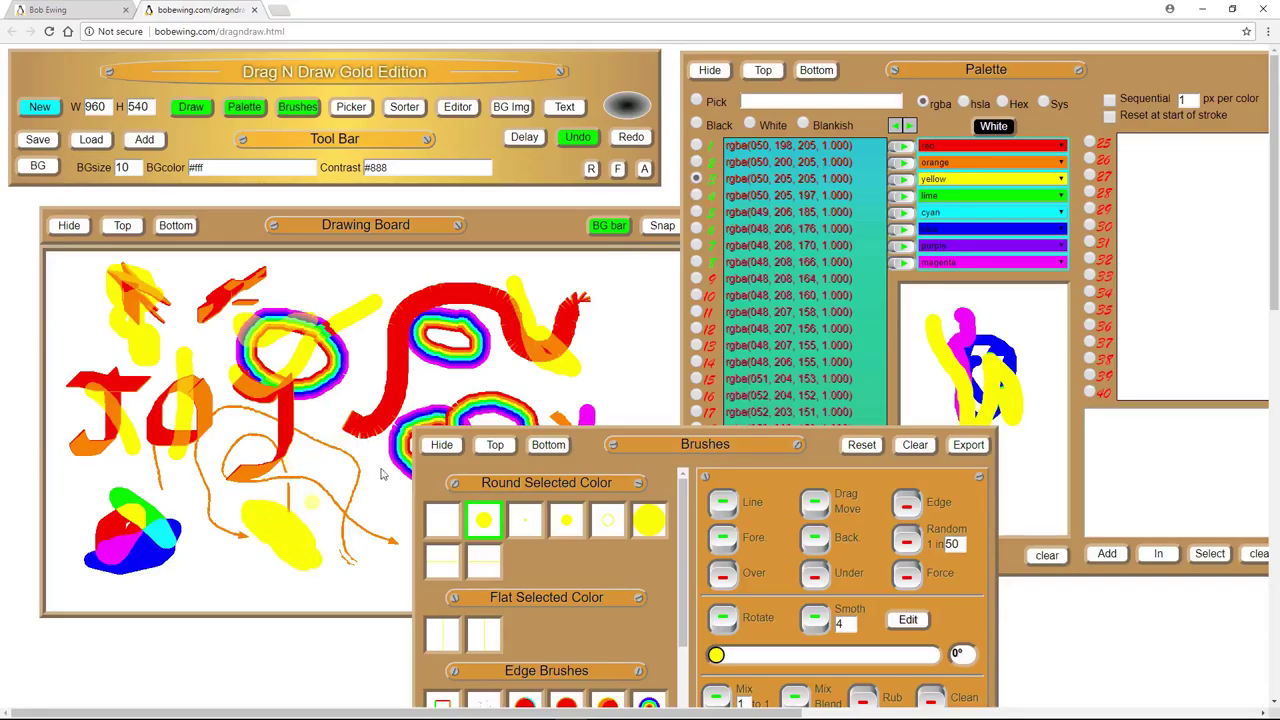
left_click(697, 212)
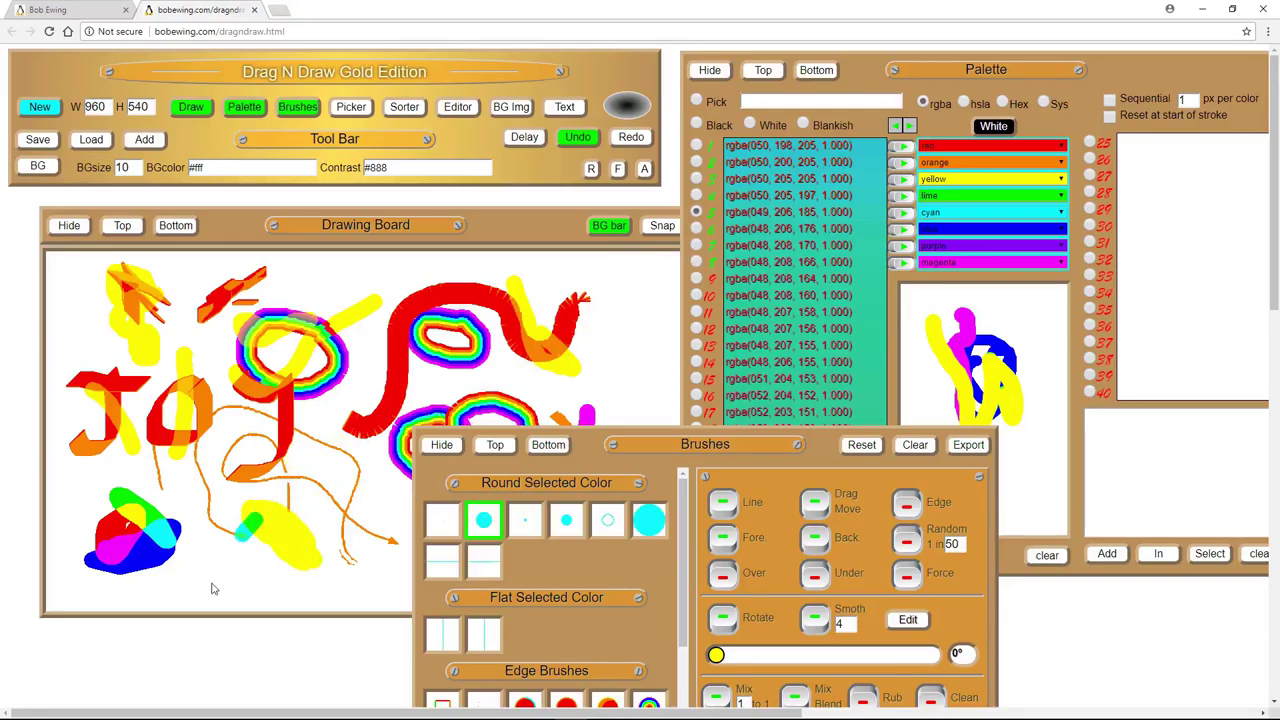
mouse_move(212, 578)
left_mouse_down()
mouse_move(290, 510)
mouse_move(257, 521)
mouse_move(232, 563)
mouse_move(284, 508)
left_mouse_up()
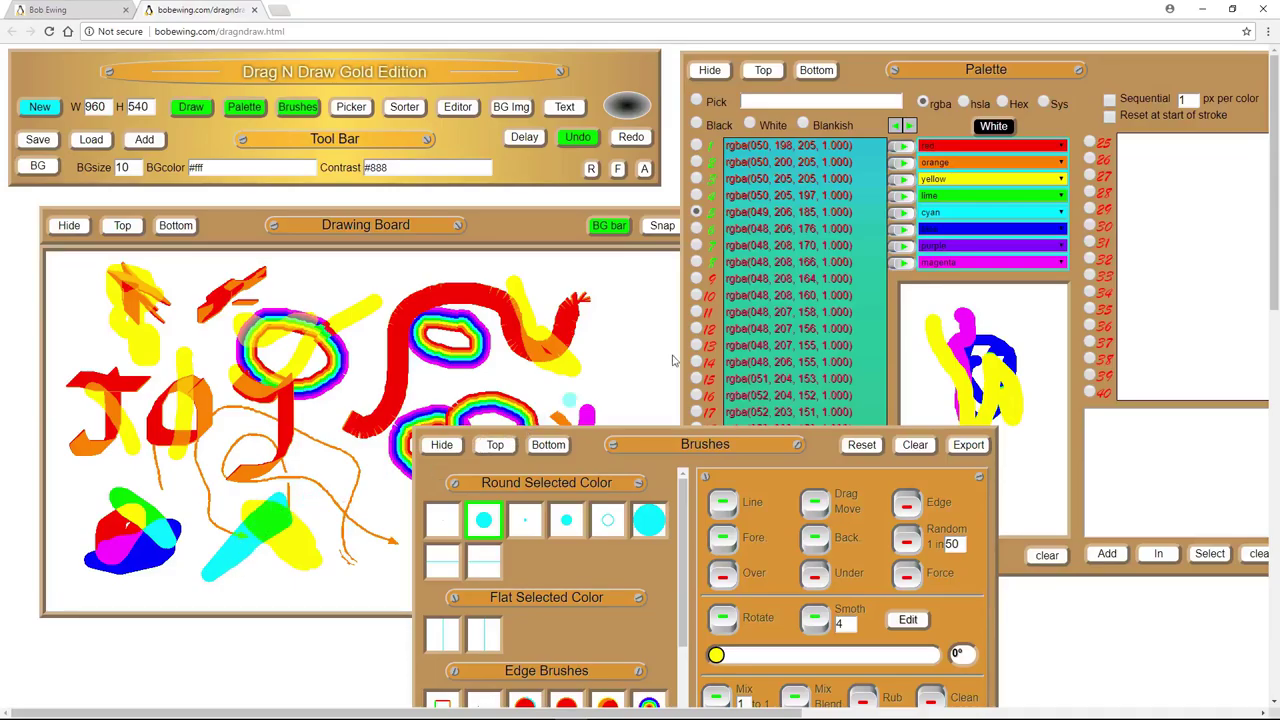
left_click(697, 262)
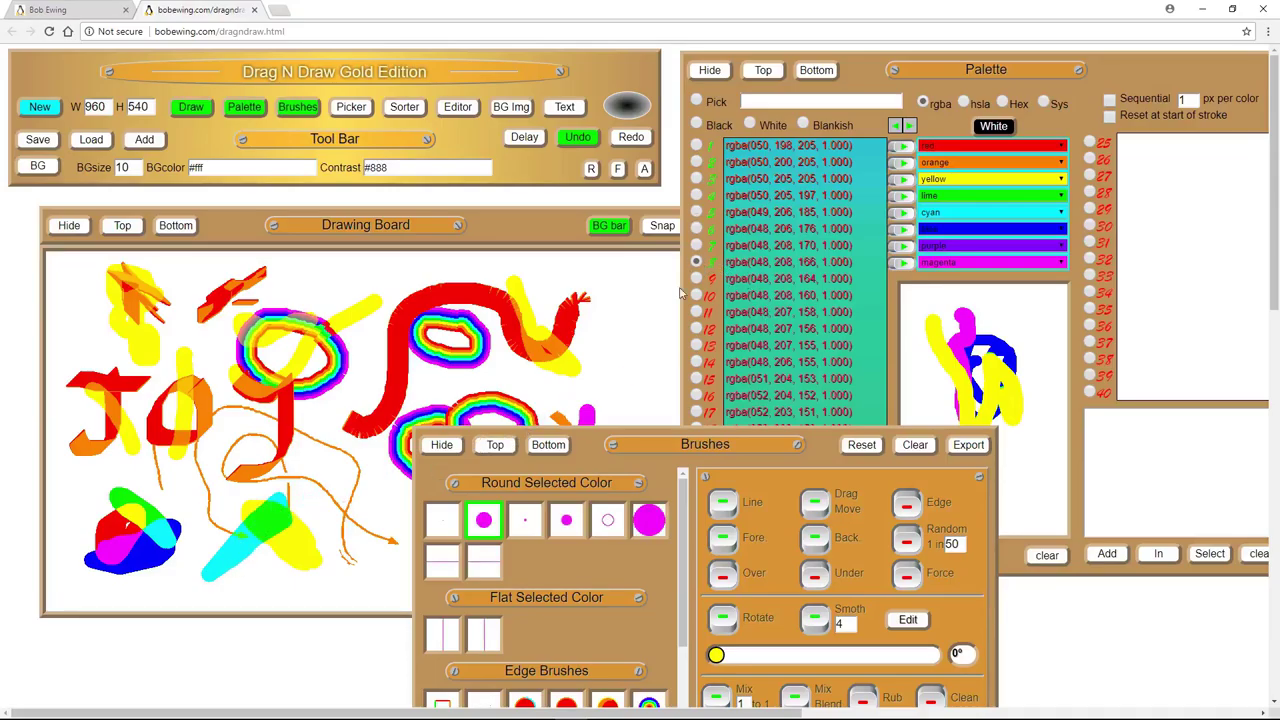
left_click(318, 552)
mouse_move(229, 547)
left_mouse_down()
mouse_move(298, 579)
mouse_move(312, 562)
mouse_move(227, 562)
mouse_move(305, 576)
mouse_move(319, 555)
mouse_move(251, 557)
left_mouse_up()
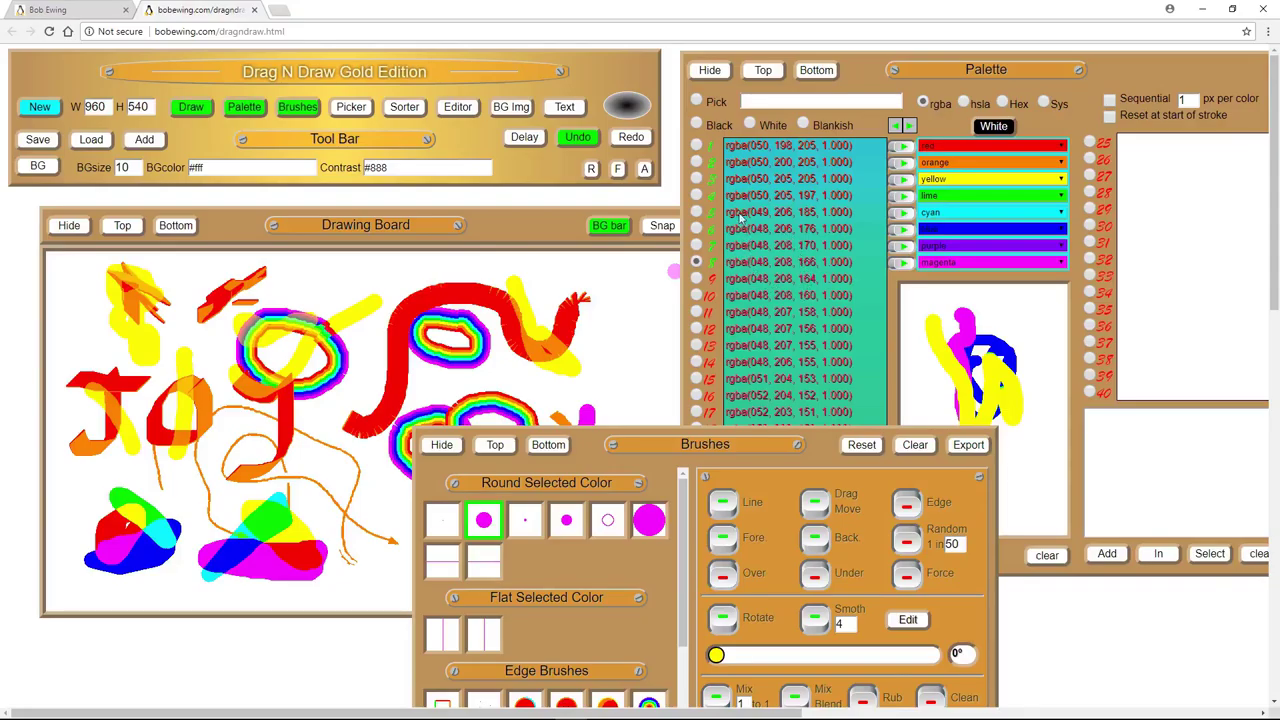
Paint a yellow blob in the board's middle, scribble blue over it, and extend the red S
left_click(697, 178)
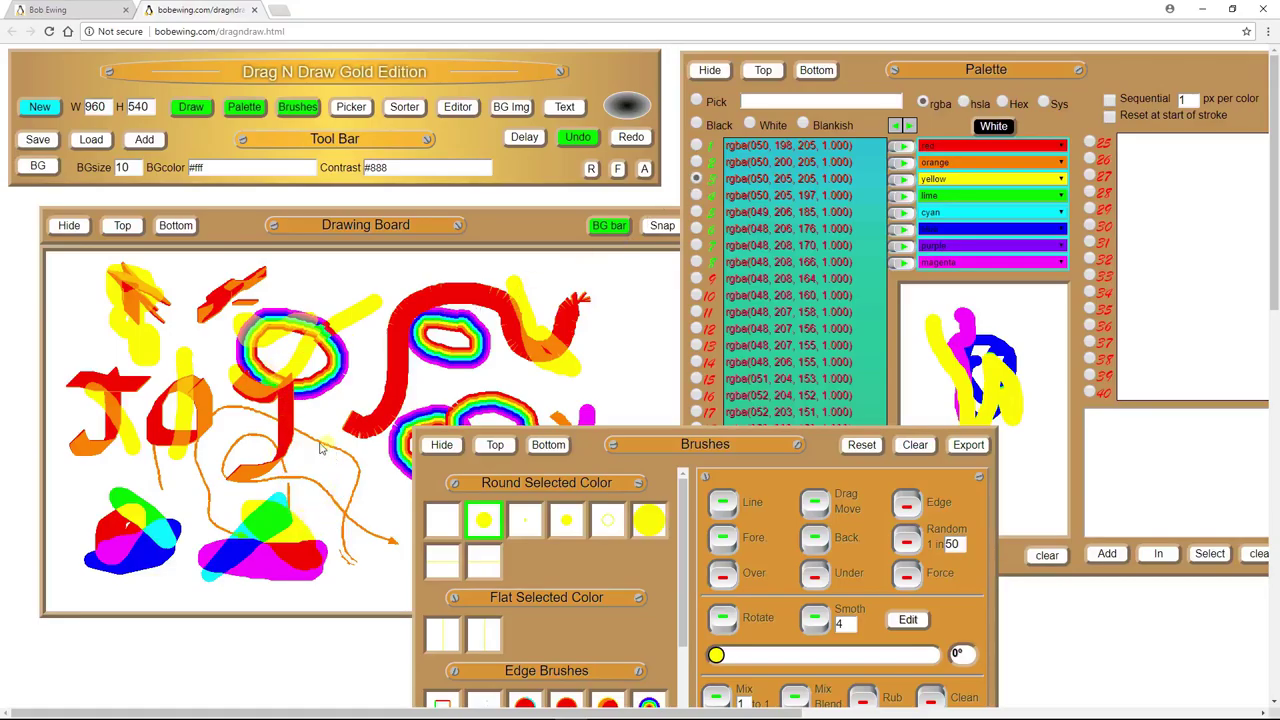
mouse_move(330, 458)
left_mouse_down()
mouse_move(352, 481)
mouse_move(325, 479)
mouse_move(329, 458)
mouse_move(340, 477)
left_mouse_up()
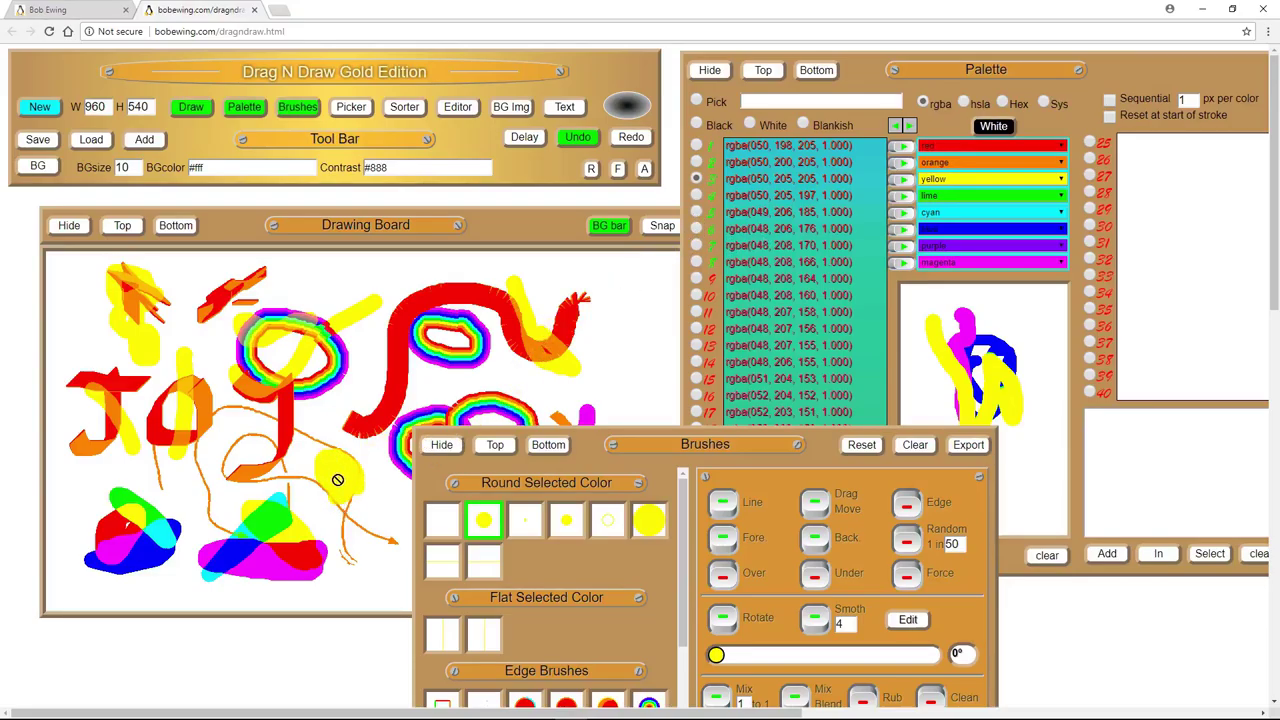
left_click(696, 229)
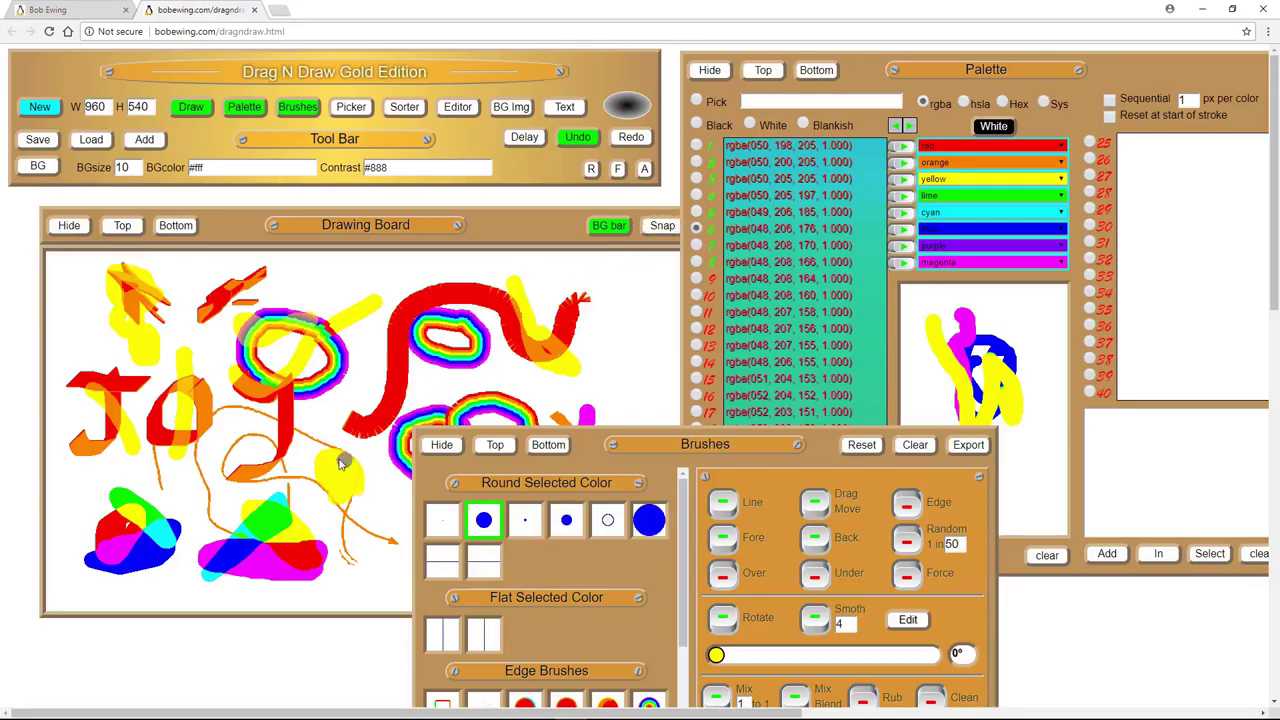
mouse_move(340, 462)
left_mouse_down()
mouse_move(334, 478)
mouse_move(350, 488)
mouse_move(330, 466)
mouse_move(352, 472)
mouse_move(318, 468)
mouse_move(345, 506)
left_mouse_up()
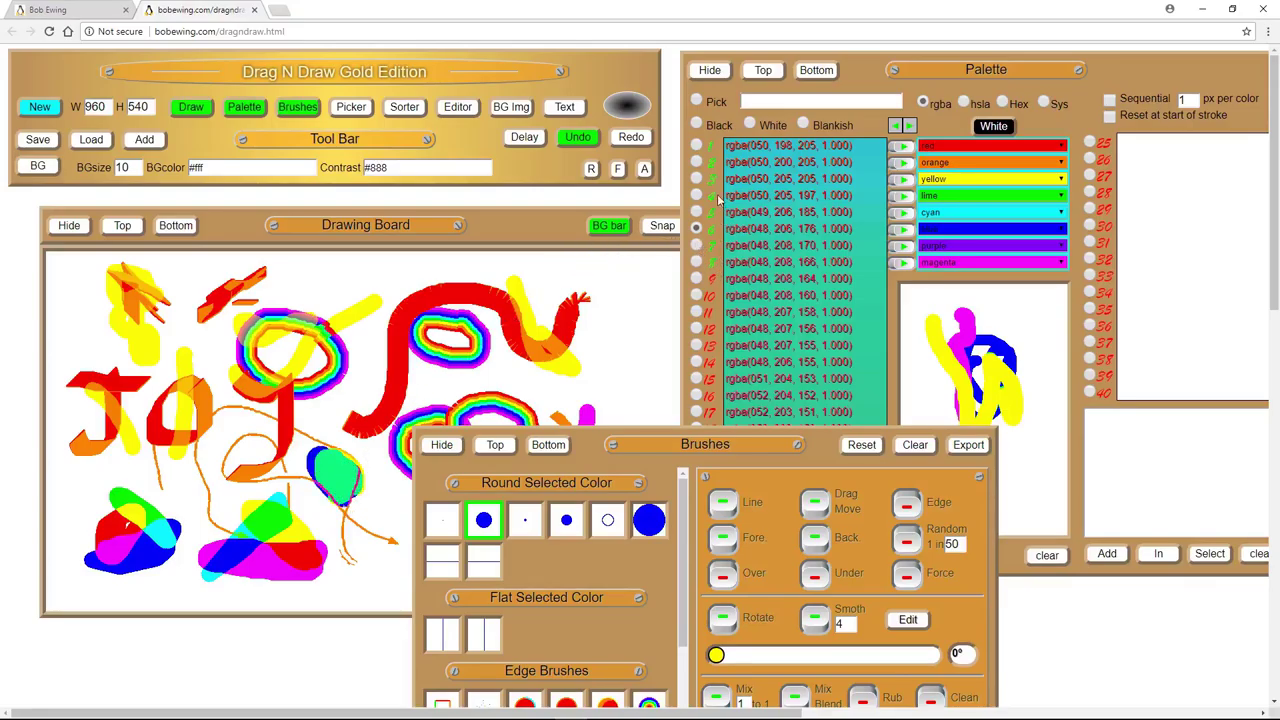
left_click_drag(405, 378, 363, 428)
Paint a dark blue blob and sweep orange strokes over it
mouse_move(208, 468)
left_mouse_down()
mouse_move(207, 504)
mouse_move(220, 499)
mouse_move(203, 466)
mouse_move(195, 493)
mouse_move(213, 506)
mouse_move(203, 475)
mouse_move(209, 504)
mouse_move(200, 470)
left_mouse_up()
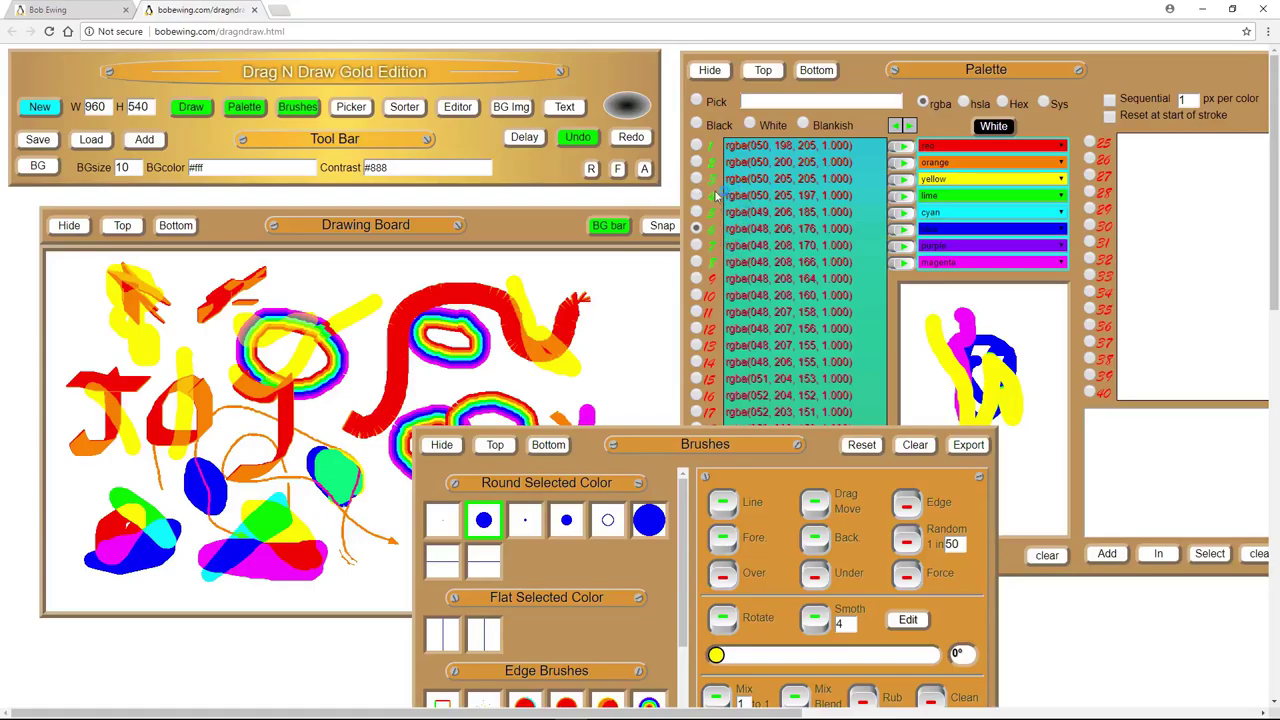
left_click(697, 162)
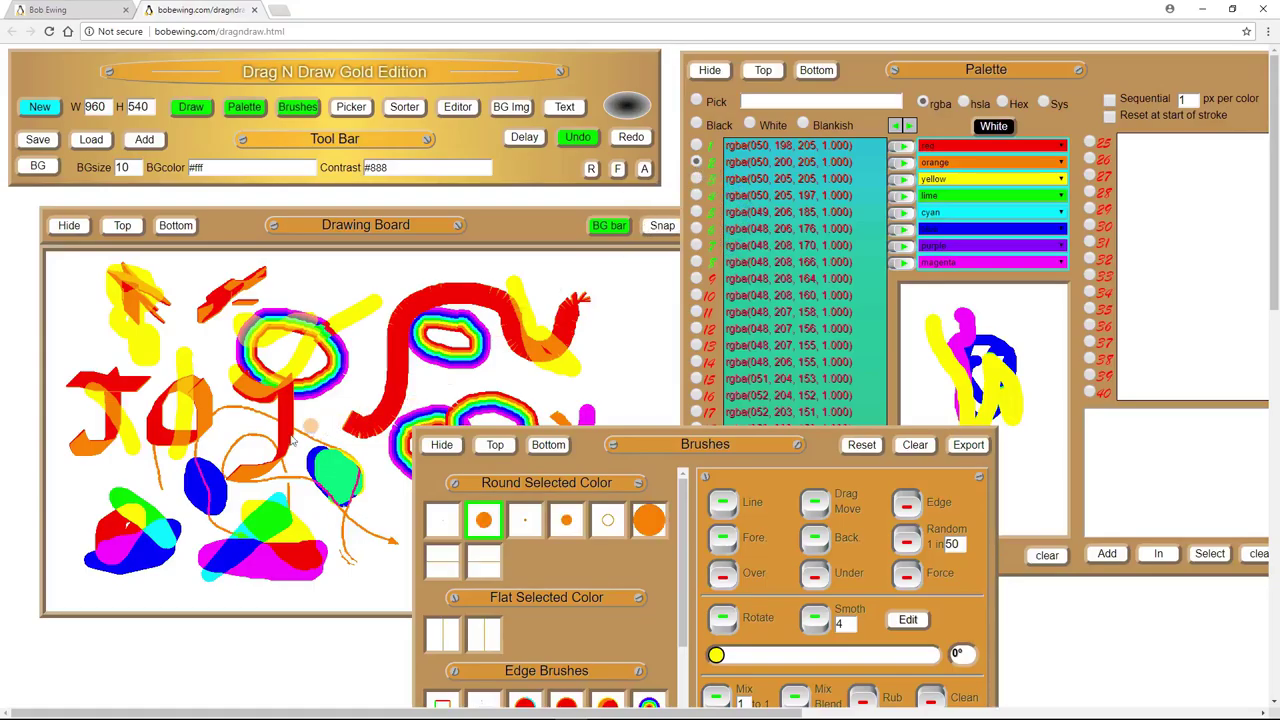
mouse_move(225, 478)
left_mouse_down()
mouse_move(200, 485)
mouse_move(218, 500)
mouse_move(190, 478)
mouse_move(236, 508)
mouse_move(424, 460)
left_mouse_up()
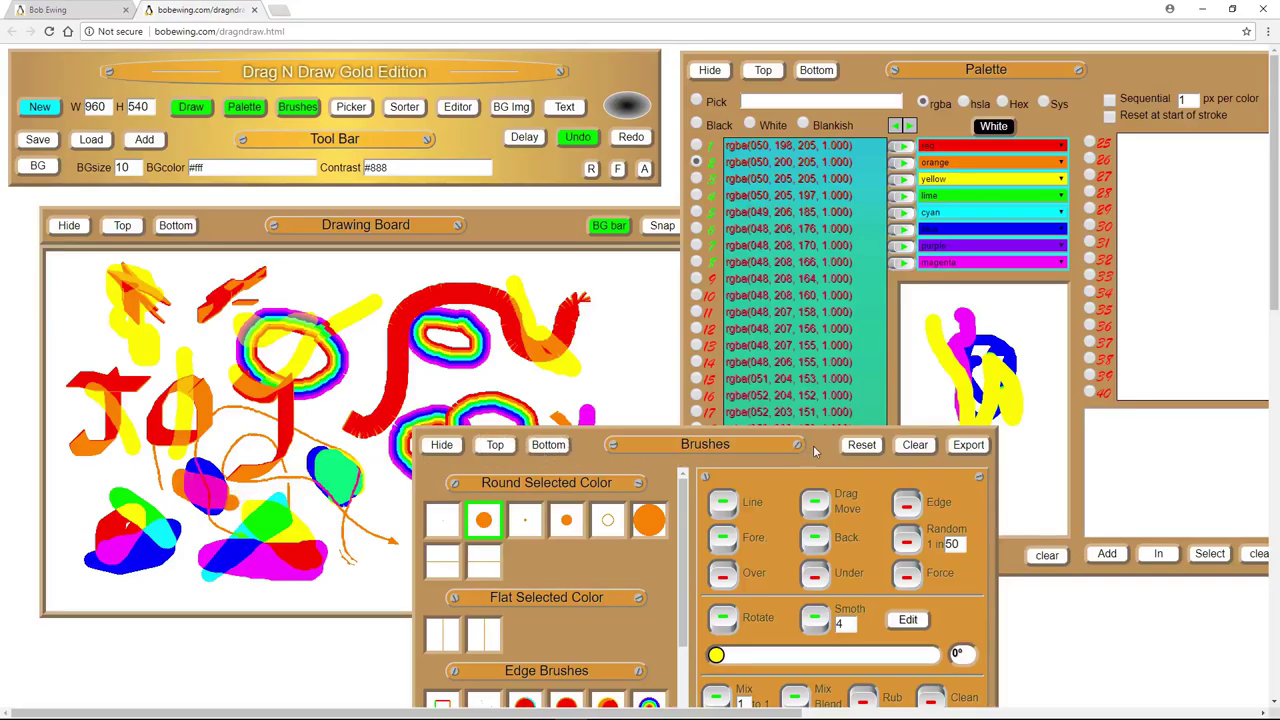
mouse_move(828, 453)
left_mouse_down()
mouse_move(556, 454)
mouse_move(491, 288)
left_mouse_up()
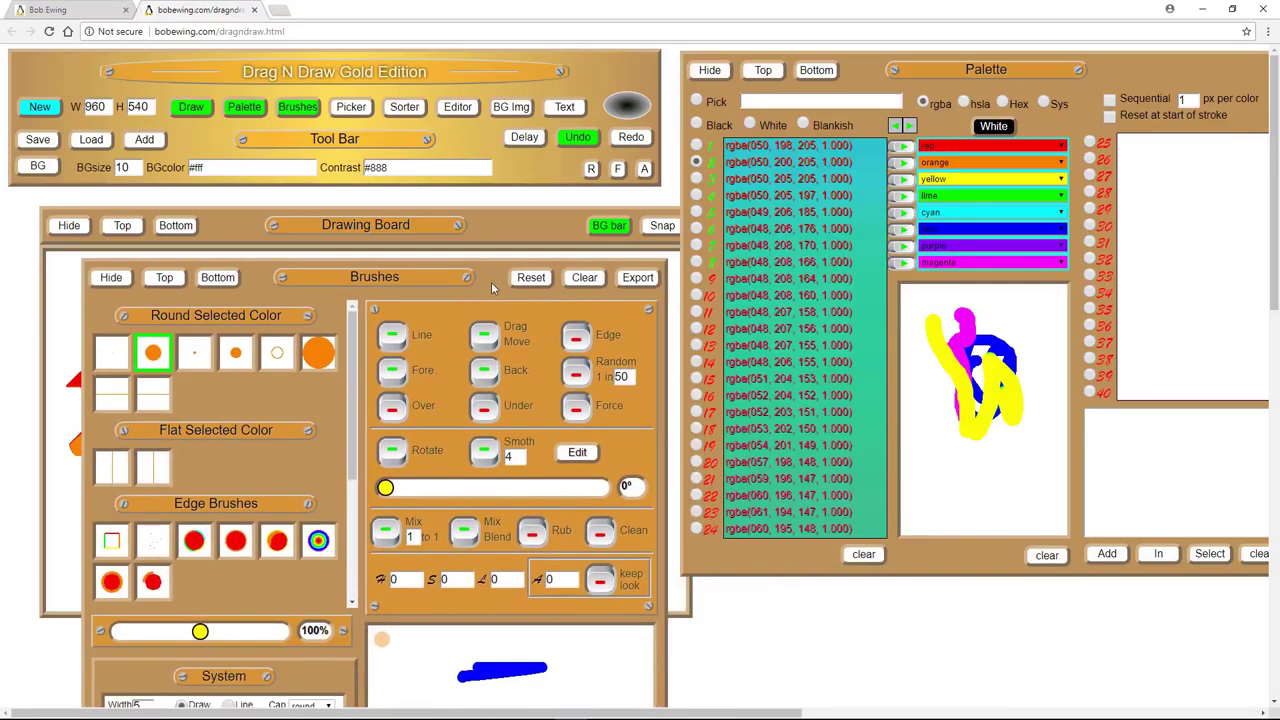
With Rub mode on, smudge orange into the palette's preview drawing and open the Color Sorter
left_click(535, 533)
mouse_move(926, 383)
left_mouse_down()
mouse_move(968, 349)
mouse_move(940, 344)
mouse_move(942, 380)
mouse_move(957, 383)
mouse_move(964, 363)
mouse_move(928, 348)
mouse_move(936, 377)
mouse_move(951, 357)
mouse_move(920, 328)
mouse_move(925, 314)
mouse_move(962, 338)
mouse_move(974, 337)
mouse_move(966, 314)
mouse_move(959, 322)
mouse_move(984, 335)
mouse_move(996, 327)
mouse_move(986, 310)
mouse_move(1001, 337)
mouse_move(1007, 328)
mouse_move(998, 311)
mouse_move(977, 314)
mouse_move(987, 337)
mouse_move(1017, 346)
mouse_move(1031, 388)
mouse_move(1000, 309)
mouse_move(1024, 363)
mouse_move(1022, 432)
mouse_move(948, 405)
left_mouse_up()
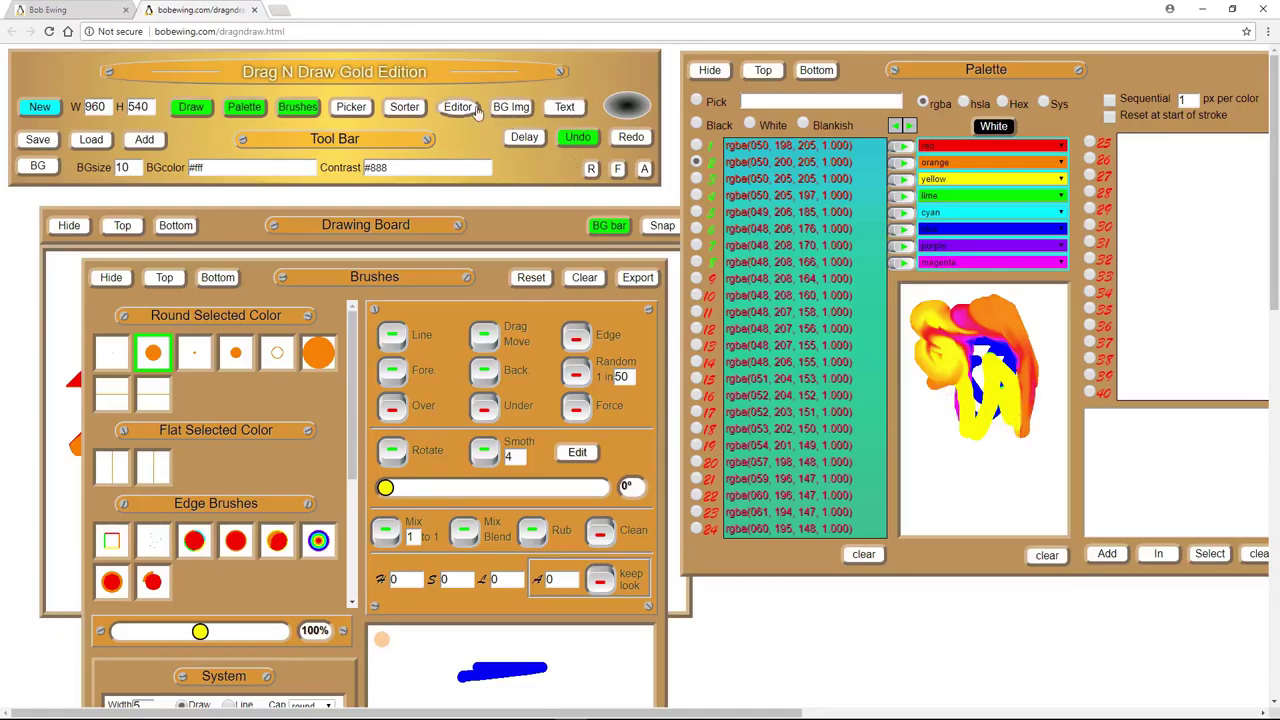
left_click(405, 110)
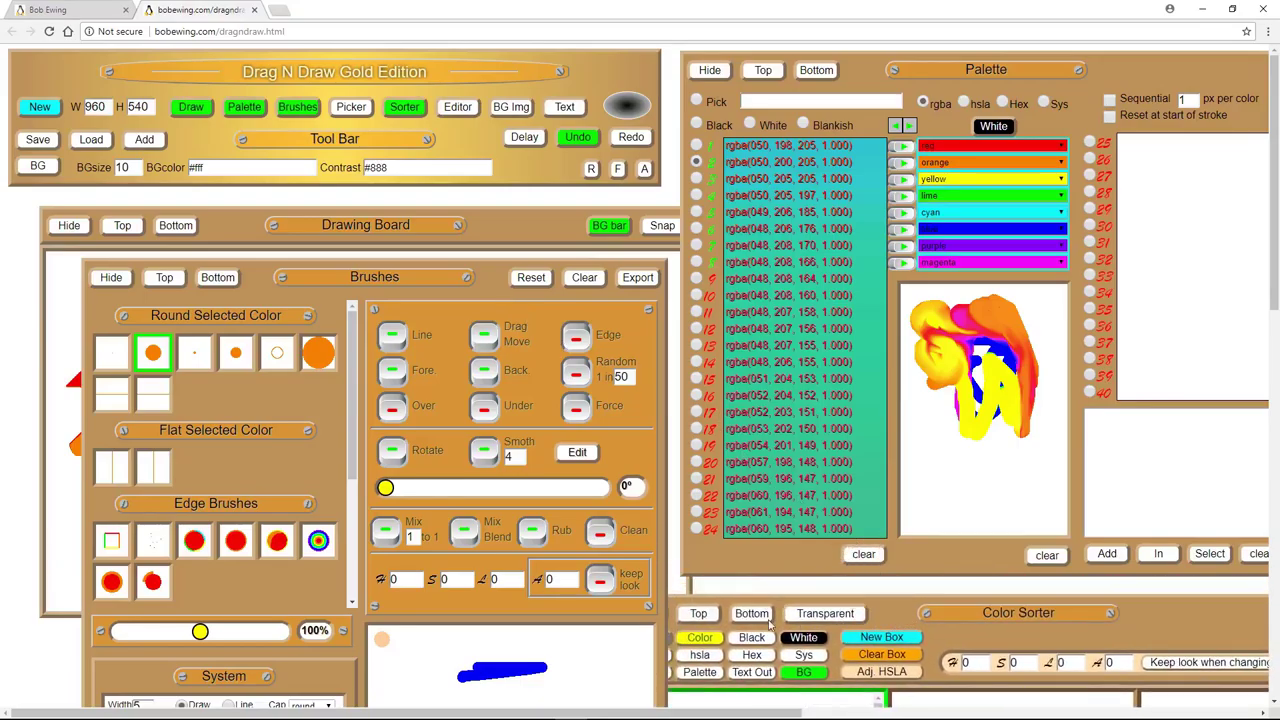
Capture the yellow gradient colours into the Color Sorter's second box and show them as hsla values
left_click(697, 614)
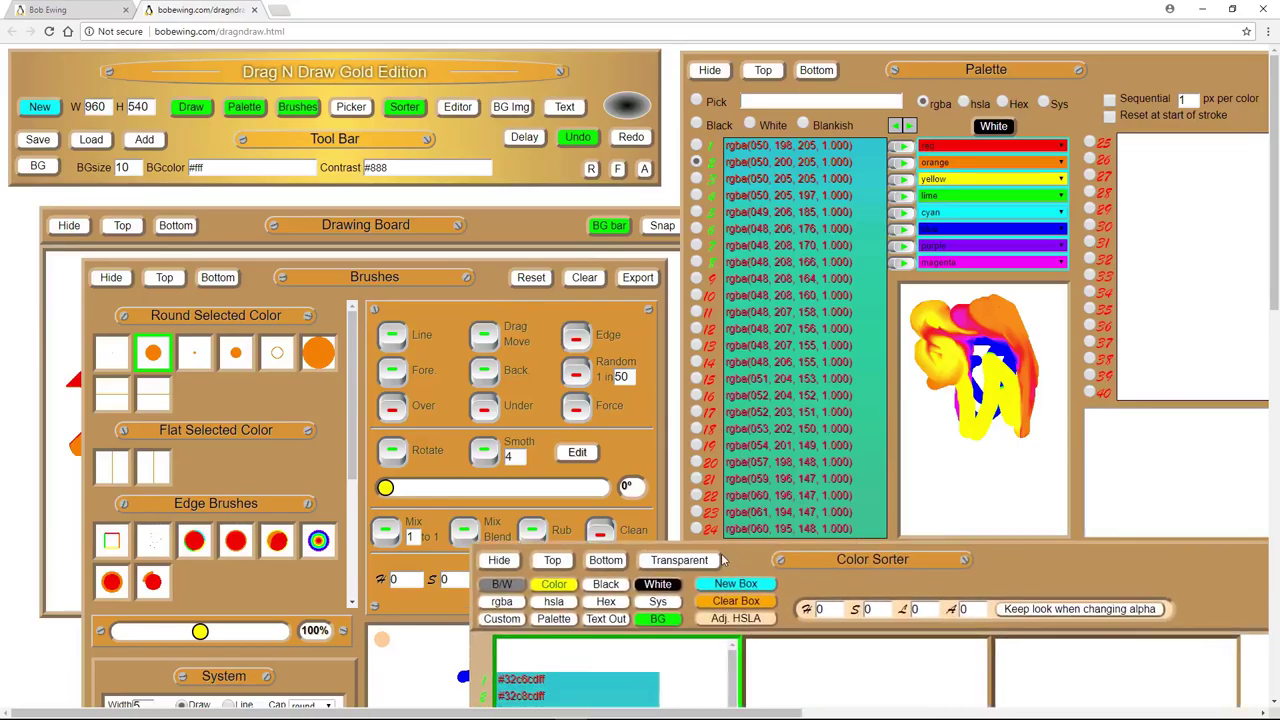
left_click(747, 644)
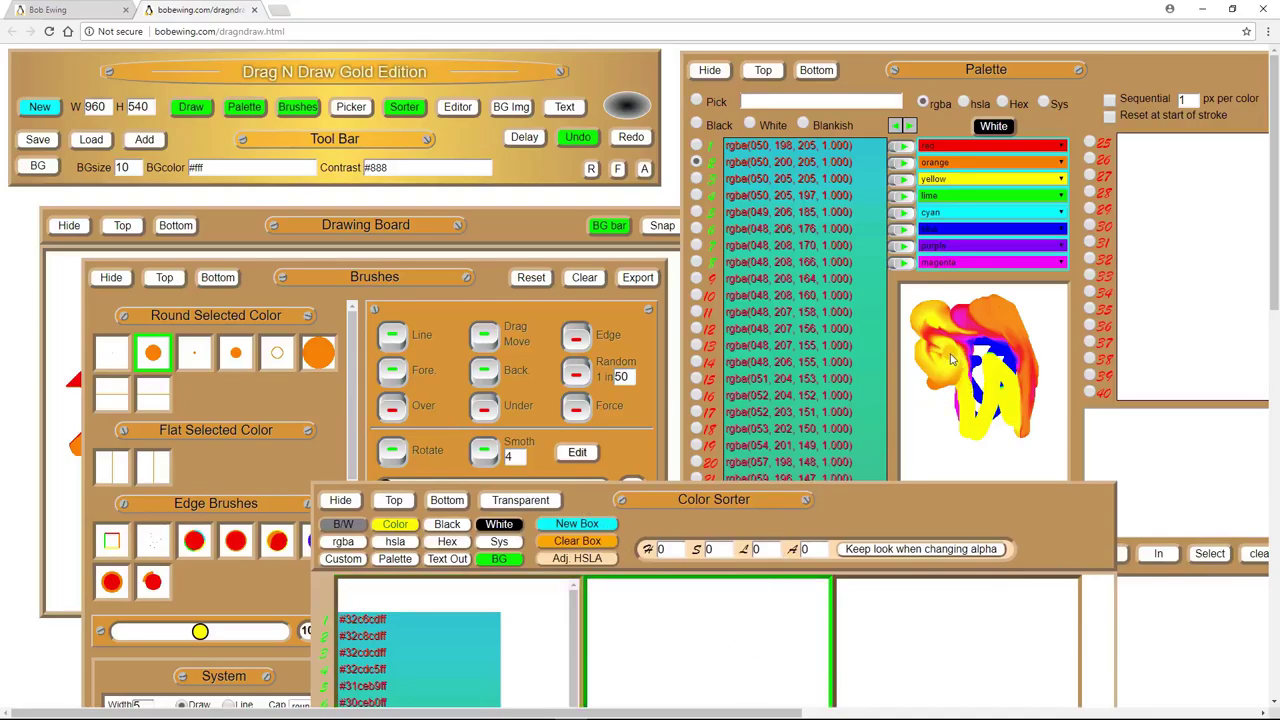
left_click_drag(952, 360, 957, 392)
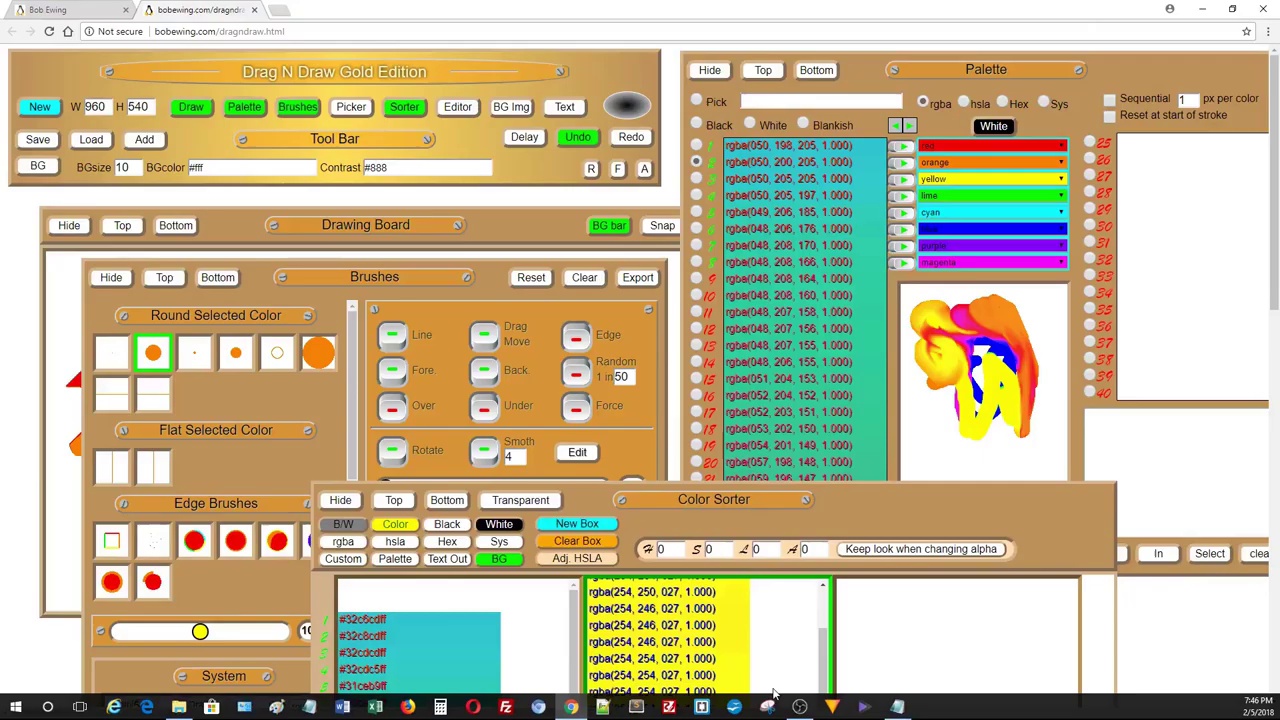
scroll(786, 600, "down", 5)
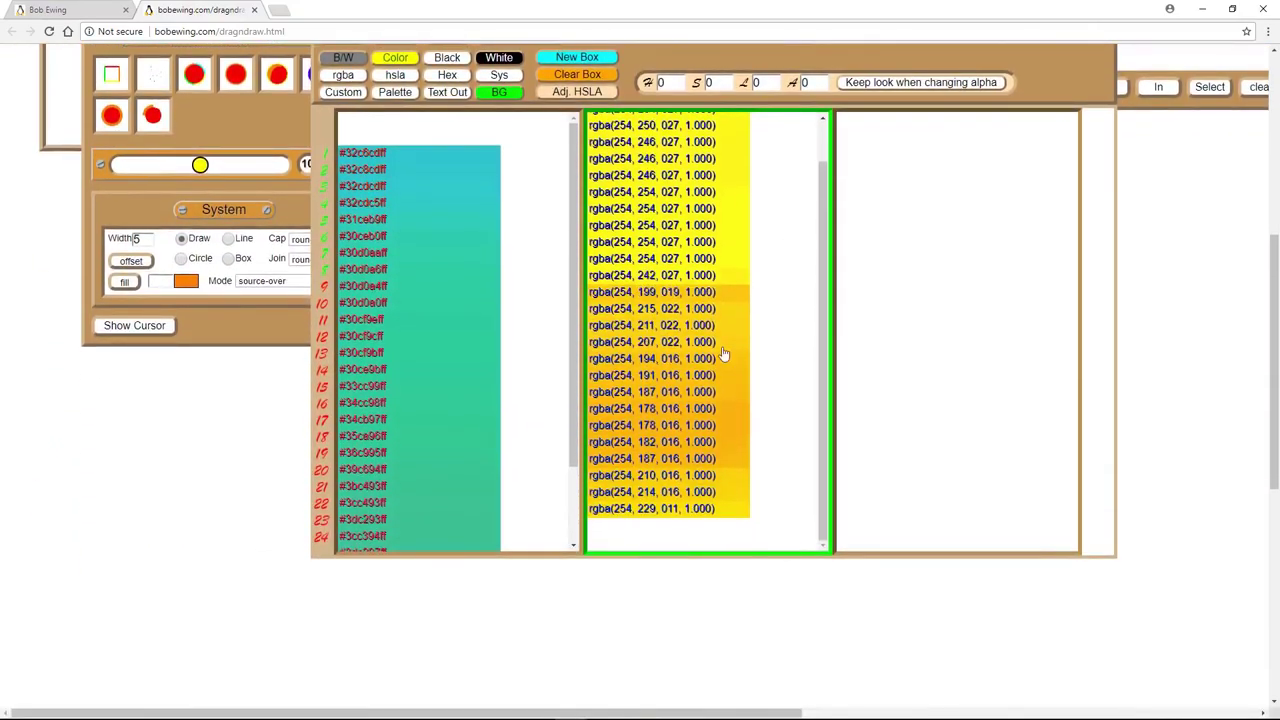
left_click(396, 78)
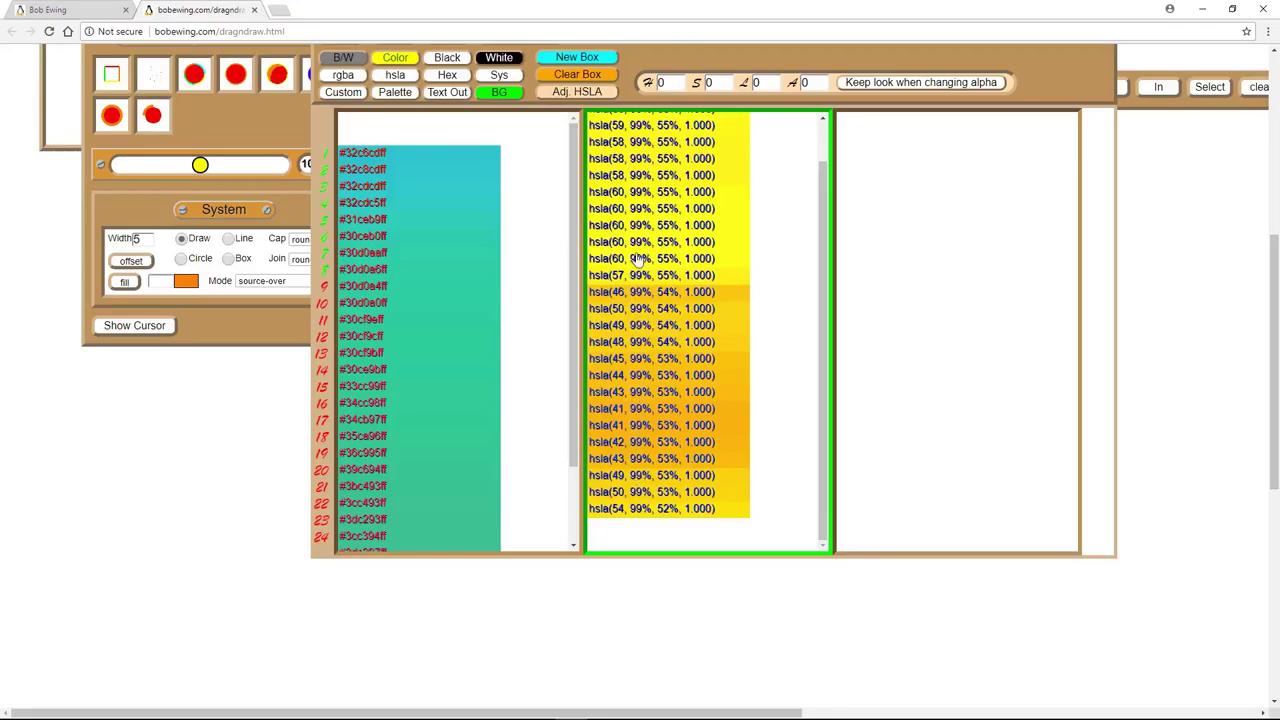
Paint orange and multicoloured strokes across the palette's preview drawing
scroll(816, 267, "up", 1)
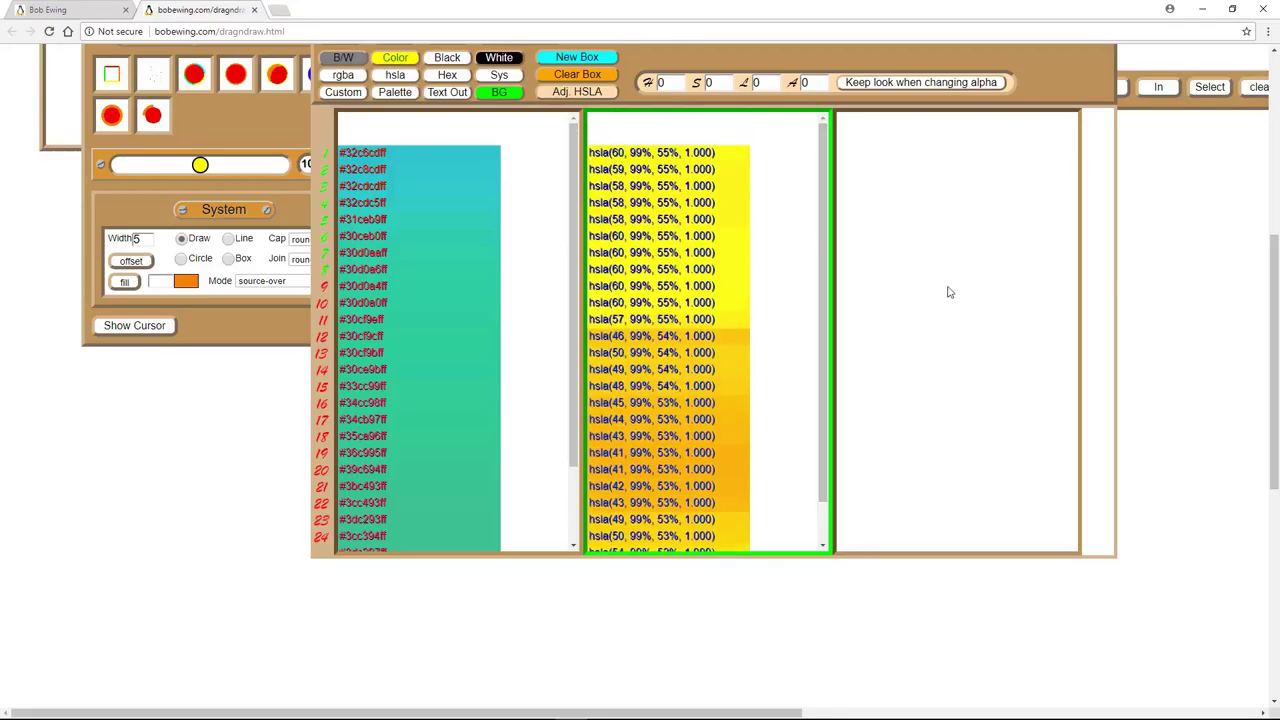
scroll(940, 285, "up", 3)
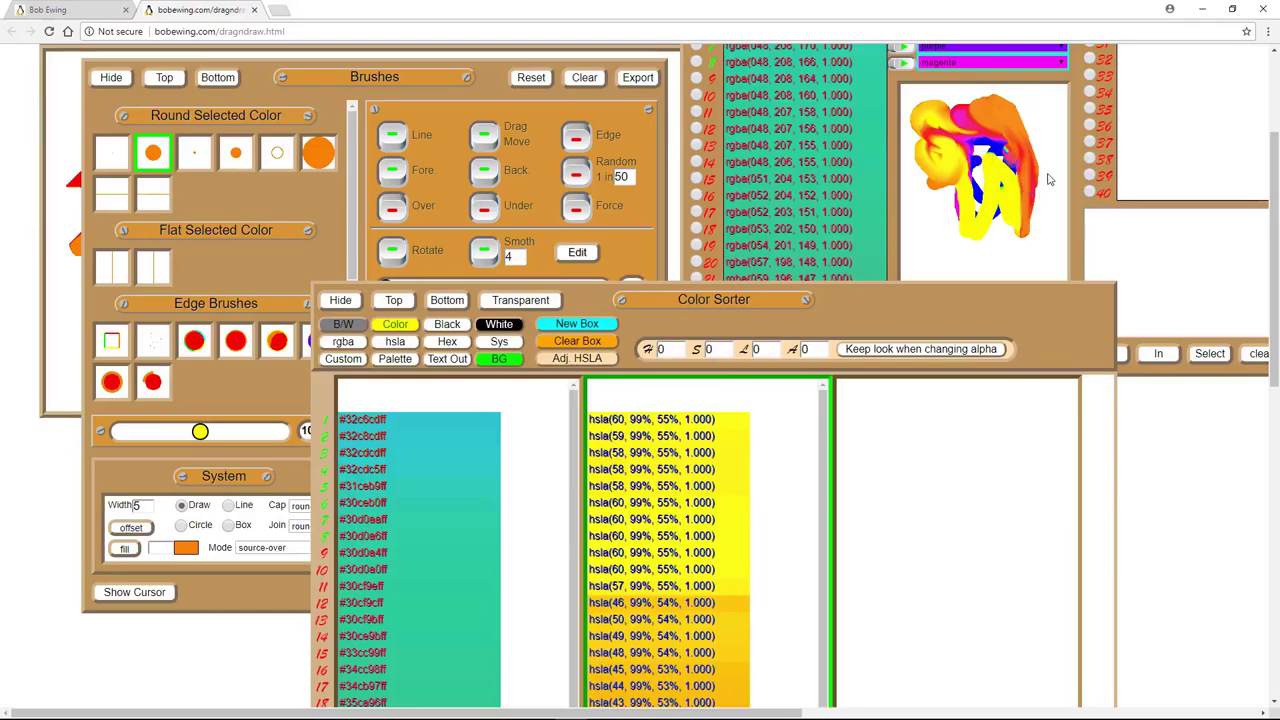
mouse_move(1049, 180)
left_mouse_down()
mouse_move(1016, 141)
mouse_move(1005, 147)
mouse_move(1037, 243)
left_mouse_up()
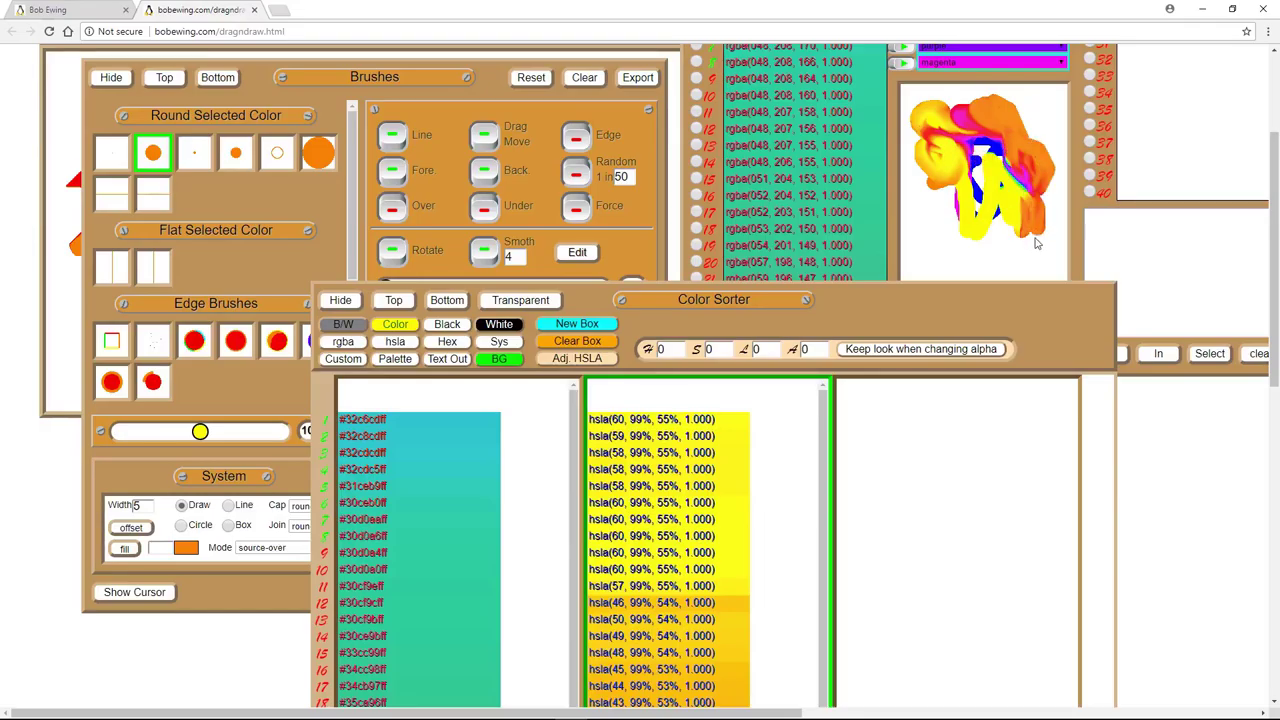
left_click_drag(1025, 182, 1033, 208)
scroll(815, 463, "down", 2)
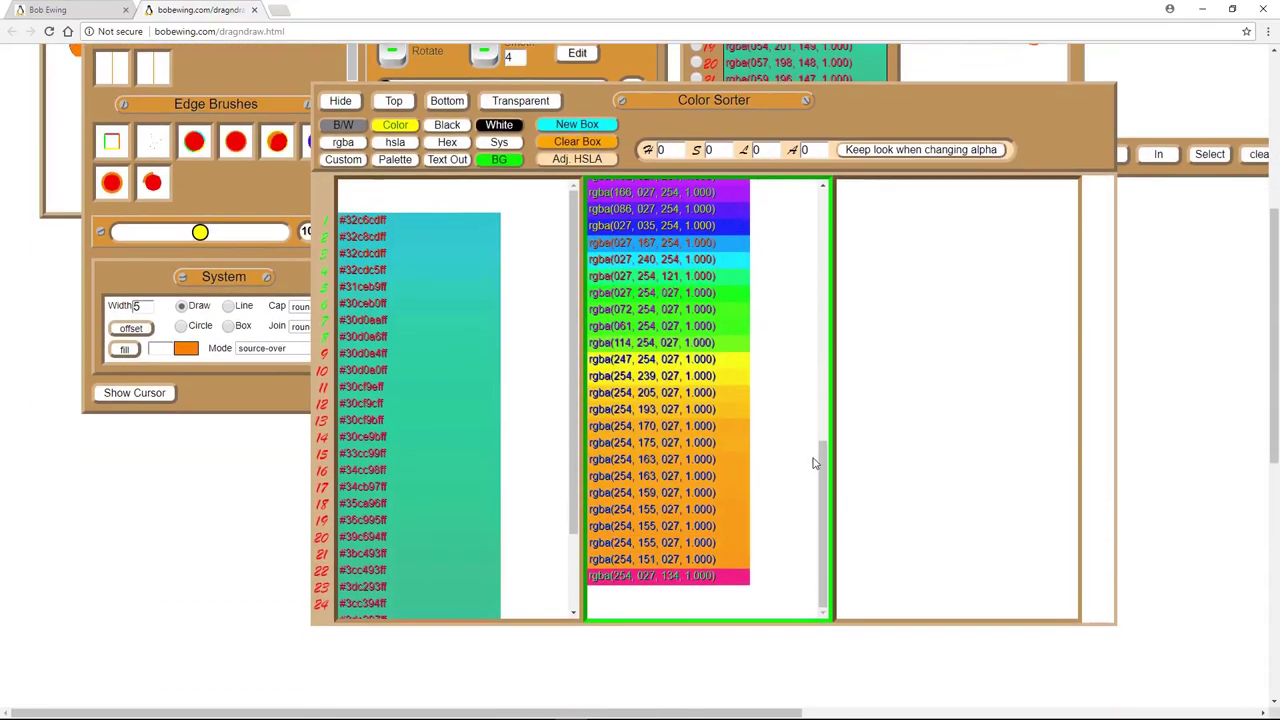
left_click_drag(825, 477, 827, 437)
scroll(830, 407, "up", 2)
scroll(891, 357, "up", 3)
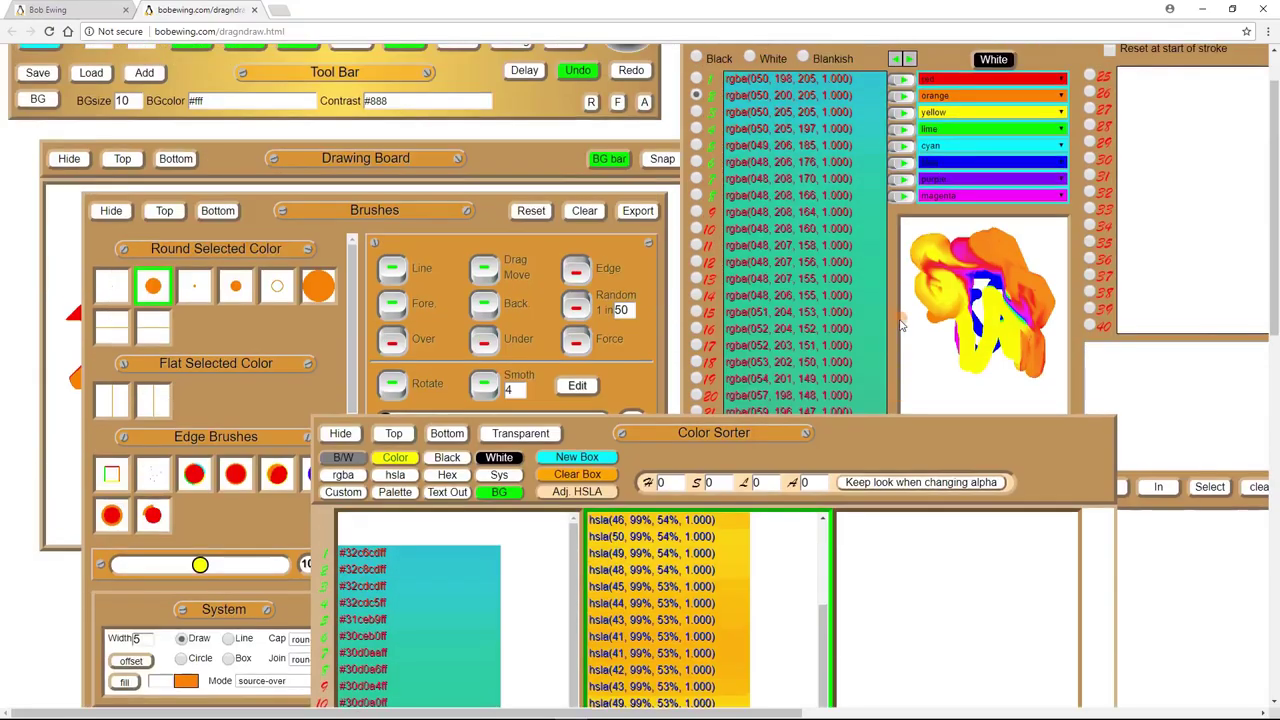
mouse_move(945, 360)
left_mouse_down()
mouse_move(973, 321)
mouse_move(954, 308)
mouse_move(956, 340)
mouse_move(968, 342)
mouse_move(963, 310)
mouse_move(944, 303)
mouse_move(939, 328)
mouse_move(965, 338)
mouse_move(972, 315)
mouse_move(959, 297)
mouse_move(950, 326)
mouse_move(974, 326)
mouse_move(986, 307)
mouse_move(973, 298)
mouse_move(958, 310)
mouse_move(988, 328)
mouse_move(987, 301)
mouse_move(963, 297)
mouse_move(964, 321)
mouse_move(991, 336)
mouse_move(1001, 323)
mouse_move(987, 300)
mouse_move(974, 308)
mouse_move(995, 346)
mouse_move(955, 347)
mouse_move(948, 306)
left_mouse_up()
scroll(913, 280, "up", 1)
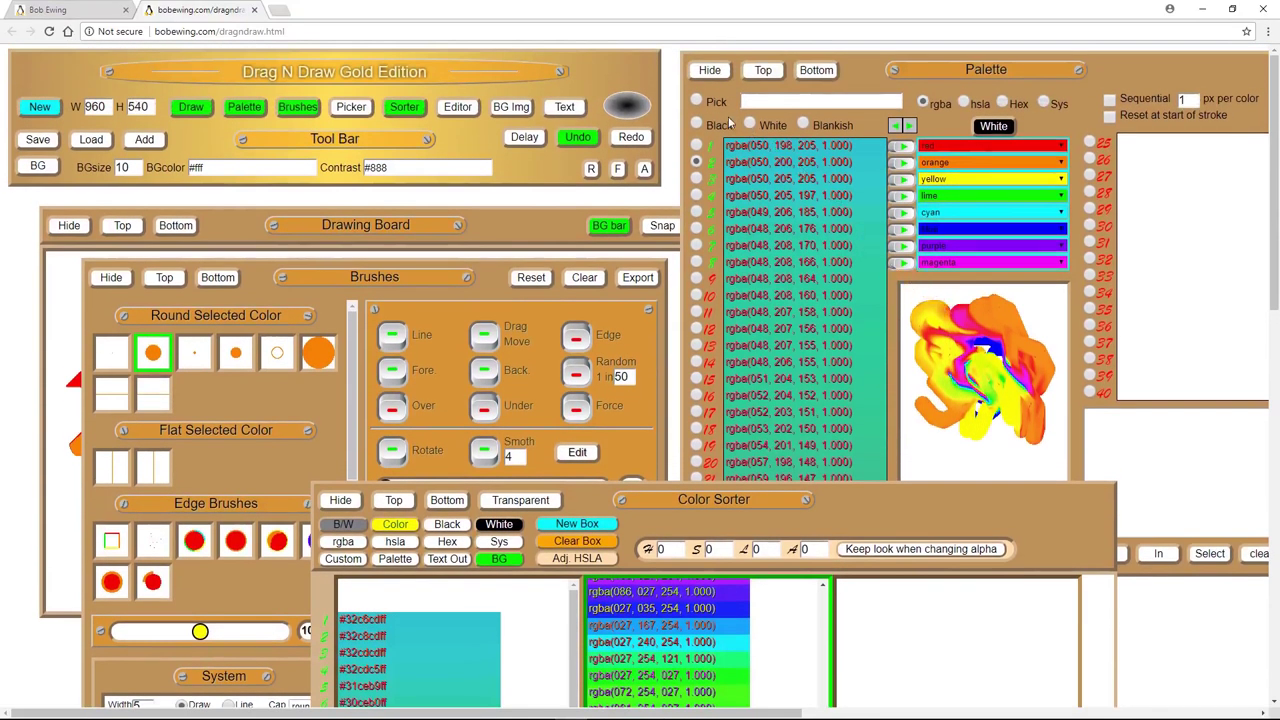
Pick red from the preview drawing and paint an orange-yellow stroke along the preview's bottom
left_click(697, 102)
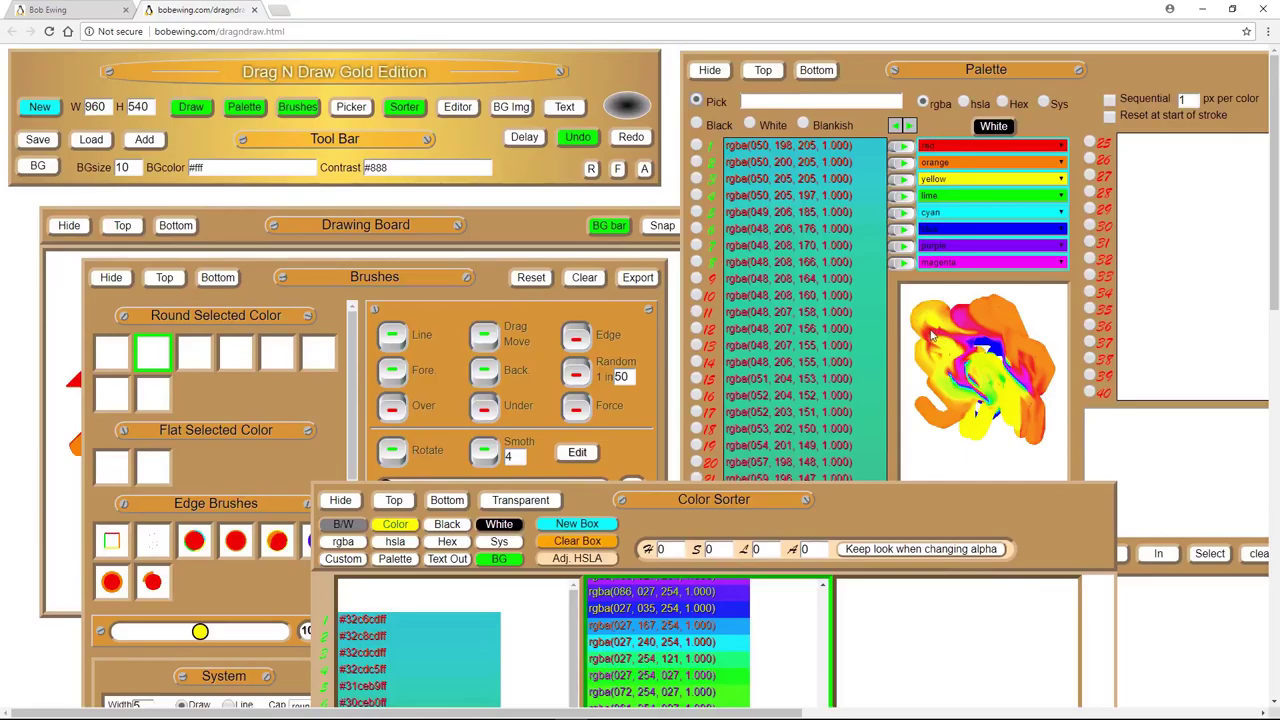
left_click(930, 340)
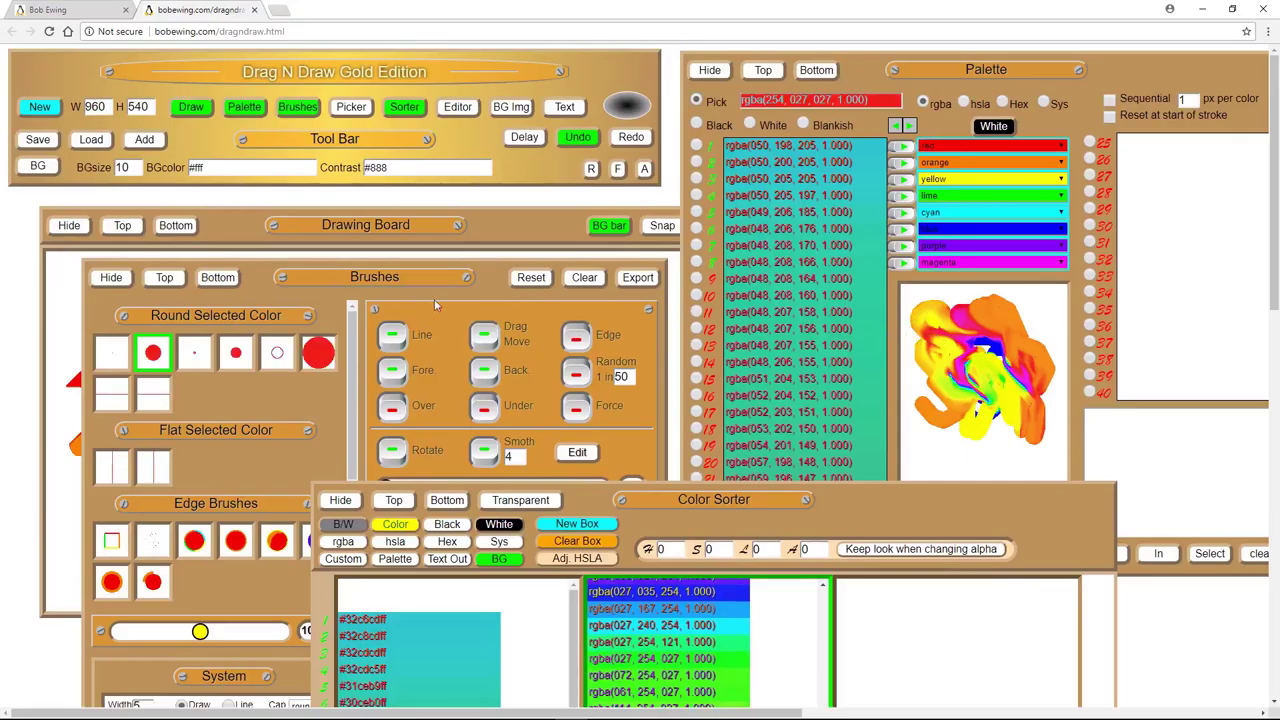
mouse_move(943, 452)
left_mouse_down()
mouse_move(1006, 455)
mouse_move(960, 452)
left_mouse_up()
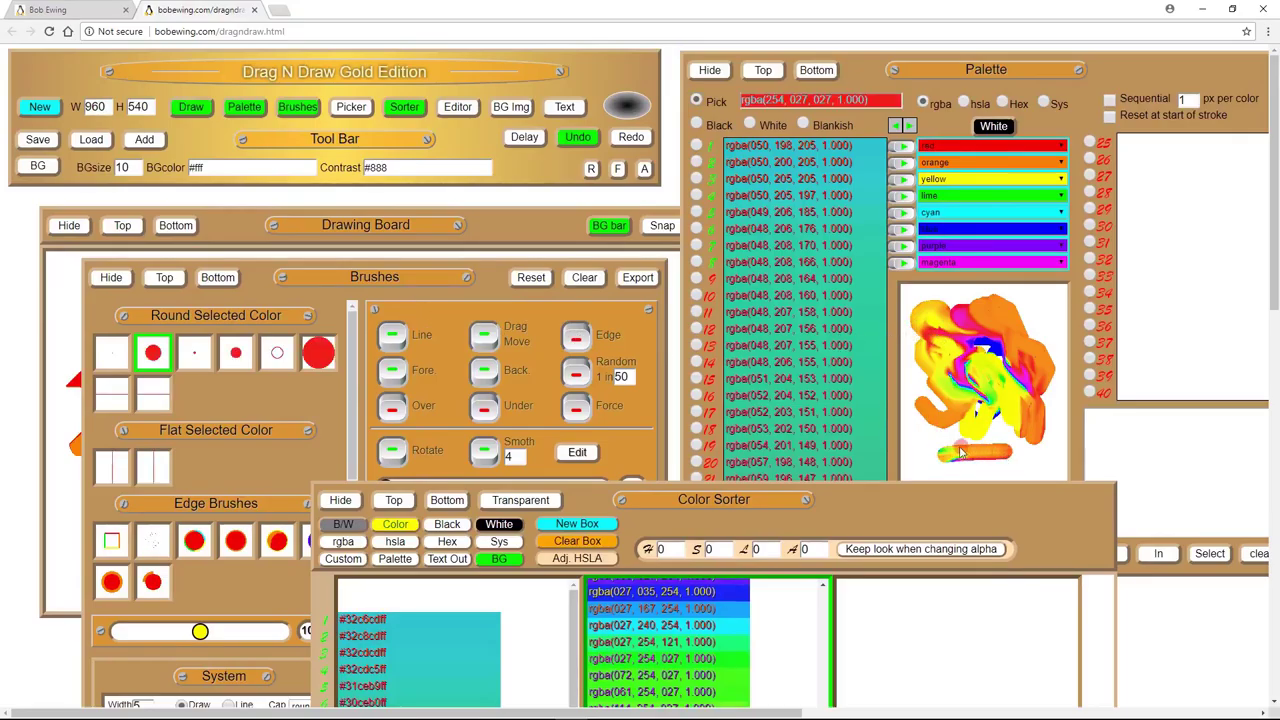
Paint red-orange strokes and a red dot at the board's upper right
left_click(503, 287)
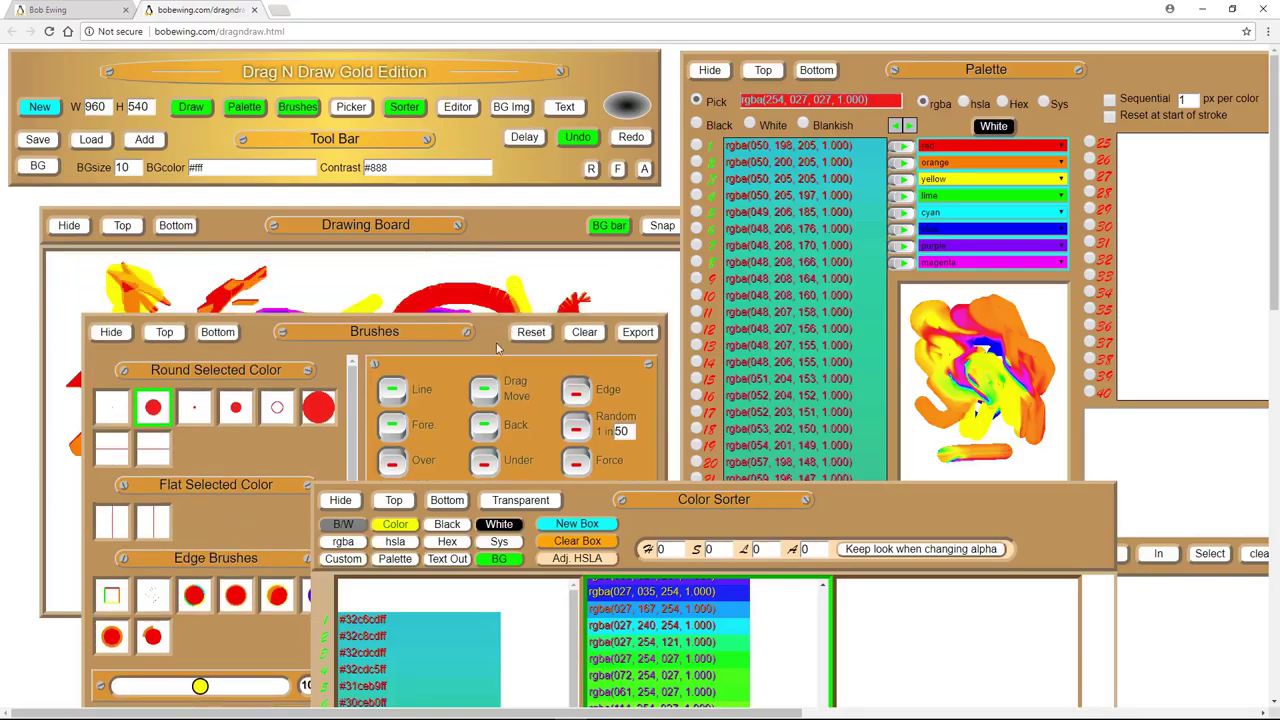
mouse_move(656, 314)
left_mouse_down()
mouse_move(651, 345)
mouse_move(620, 360)
left_mouse_up()
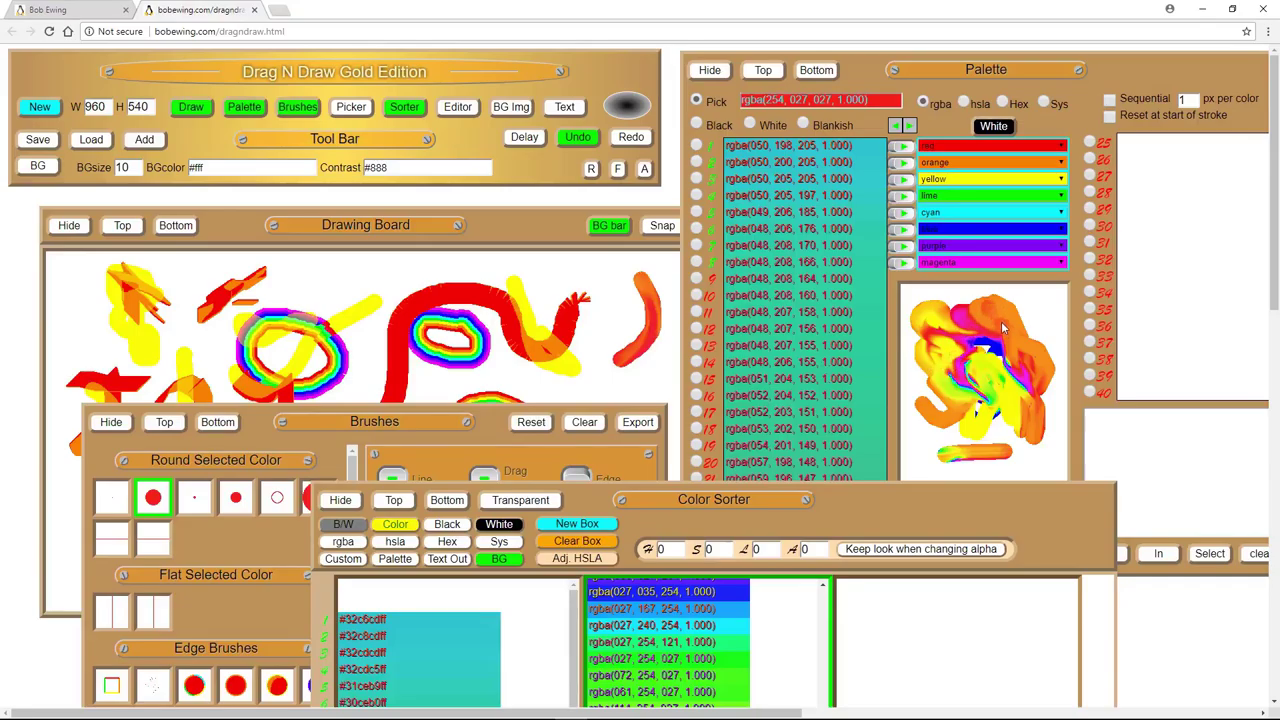
left_click(609, 277)
mouse_move(618, 298)
left_mouse_down()
mouse_move(584, 370)
mouse_move(615, 315)
mouse_move(612, 278)
mouse_move(612, 341)
mouse_move(588, 363)
mouse_move(609, 312)
left_mouse_up()
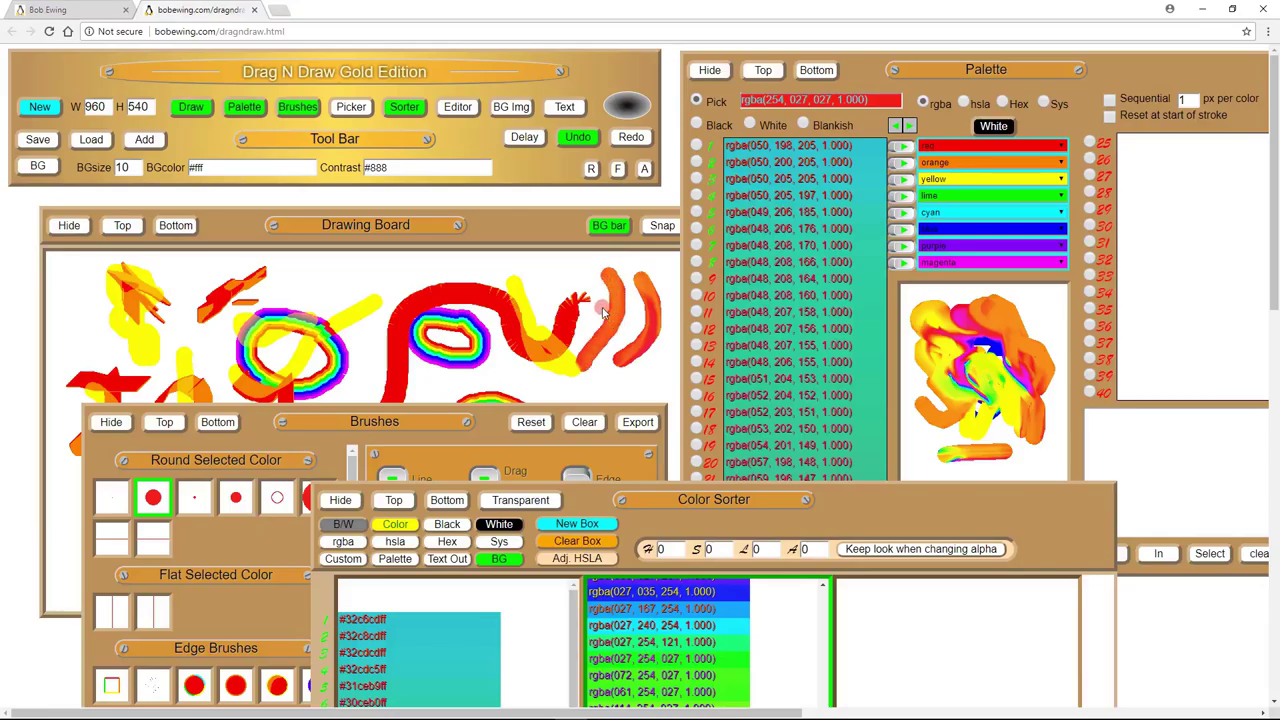
mouse_move(583, 510)
left_mouse_down()
mouse_move(584, 477)
mouse_move(688, 472)
left_mouse_up()
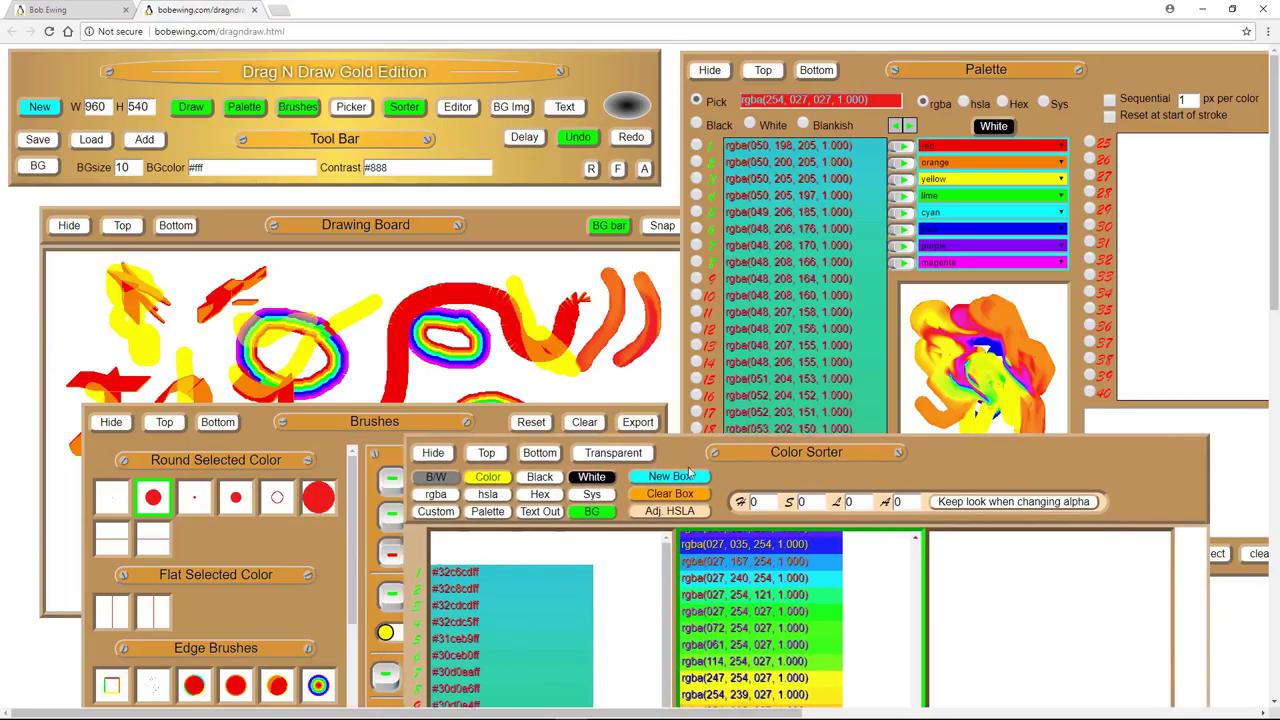
Toggle the Clean brush option and paint a short red and two yellow vertical strokes
left_click_drag(500, 436, 451, 212)
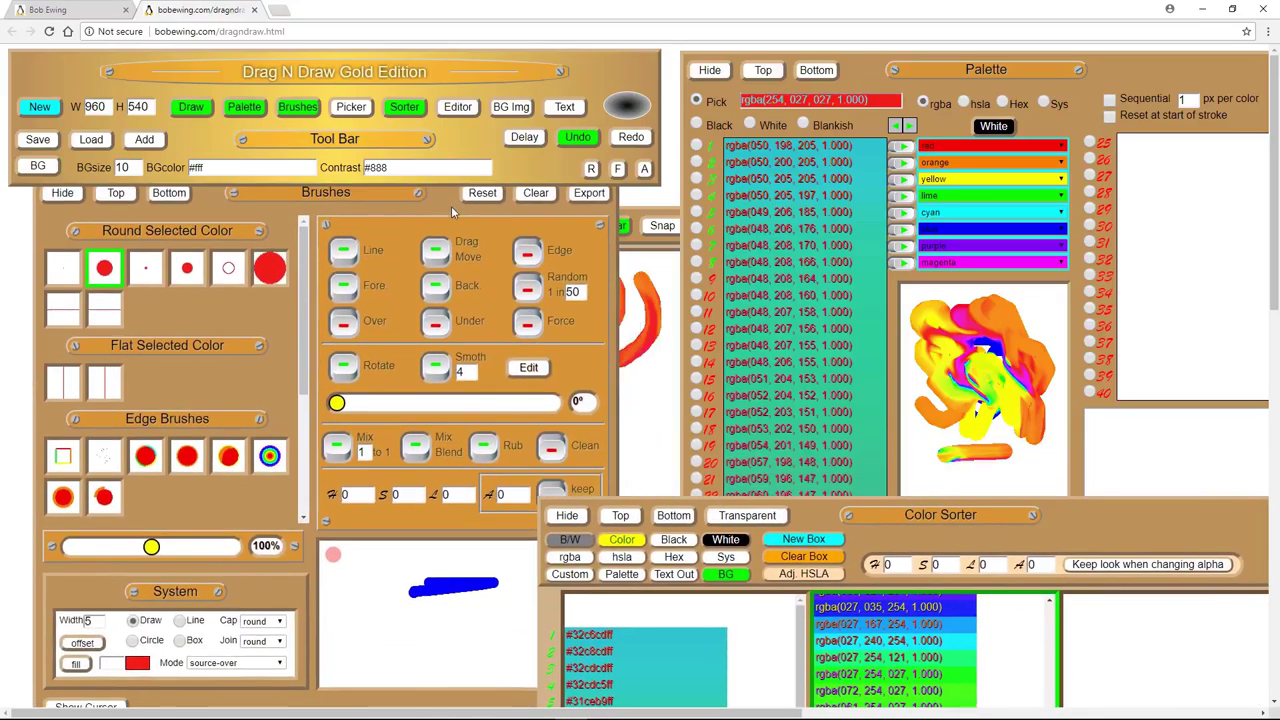
left_click(552, 450)
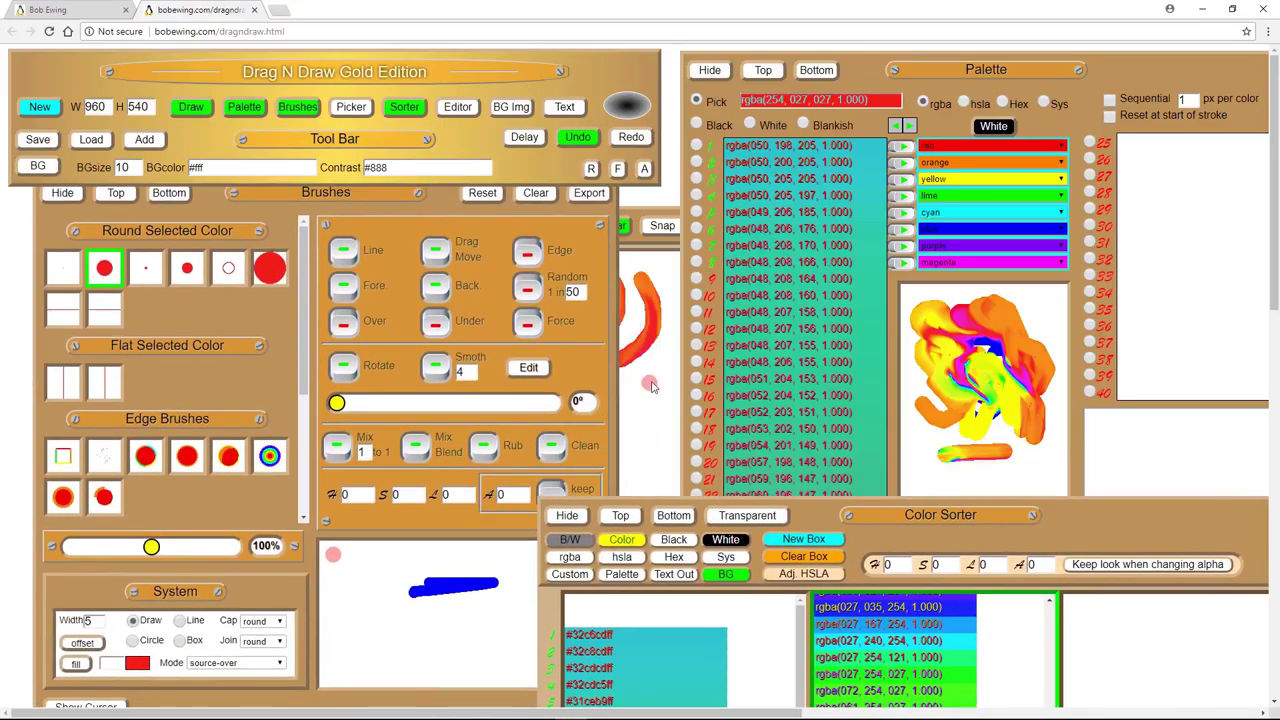
left_click_drag(652, 455, 655, 468)
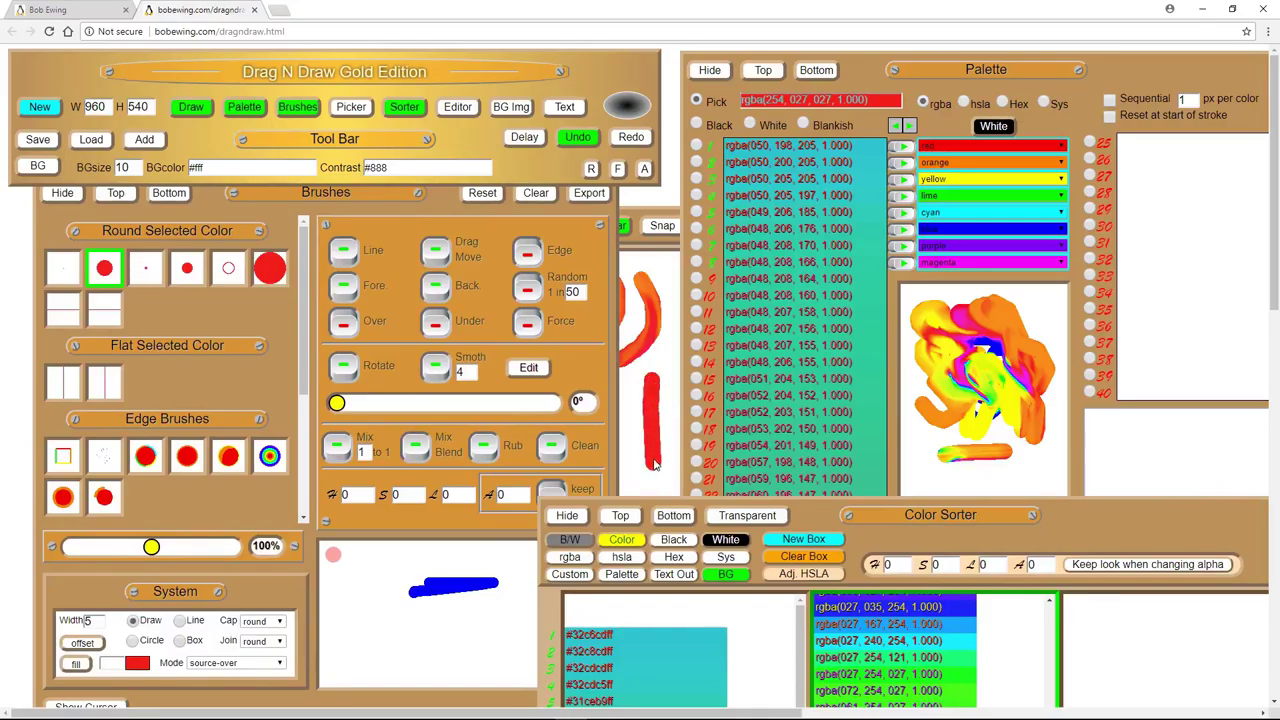
left_click(696, 178)
left_click_drag(661, 312, 662, 398)
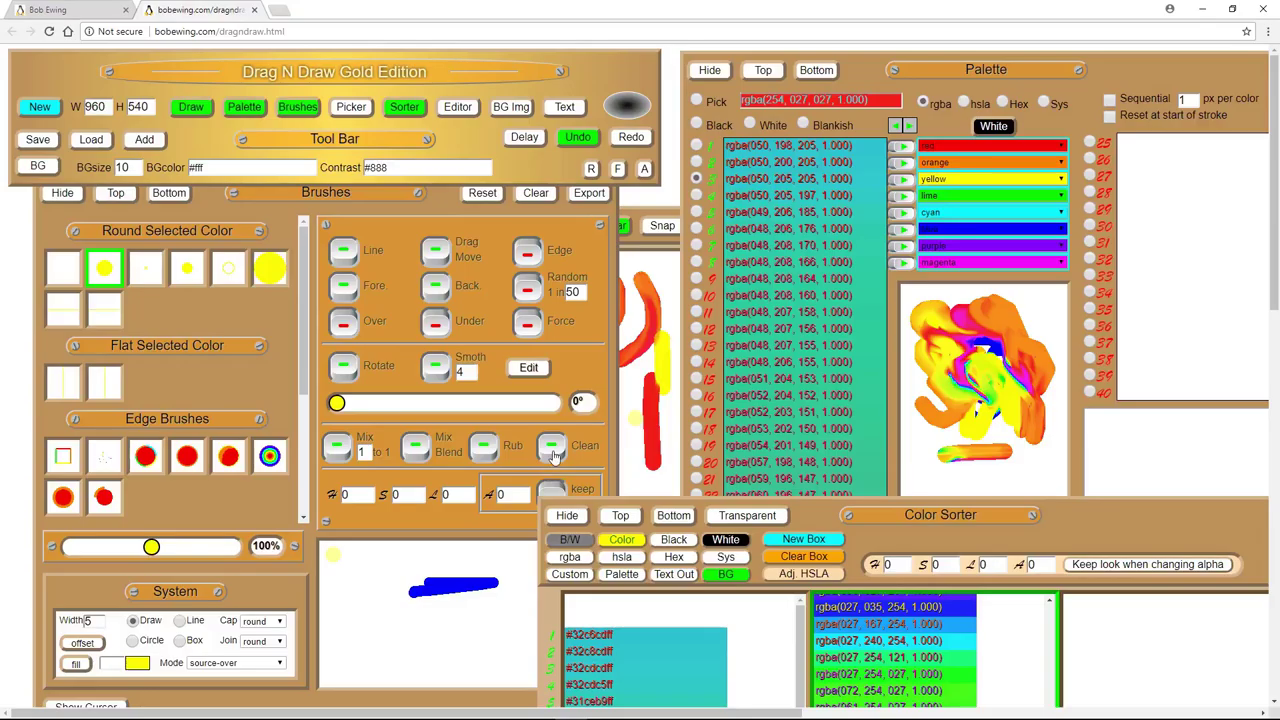
left_click(553, 448)
left_click_drag(666, 266, 666, 290)
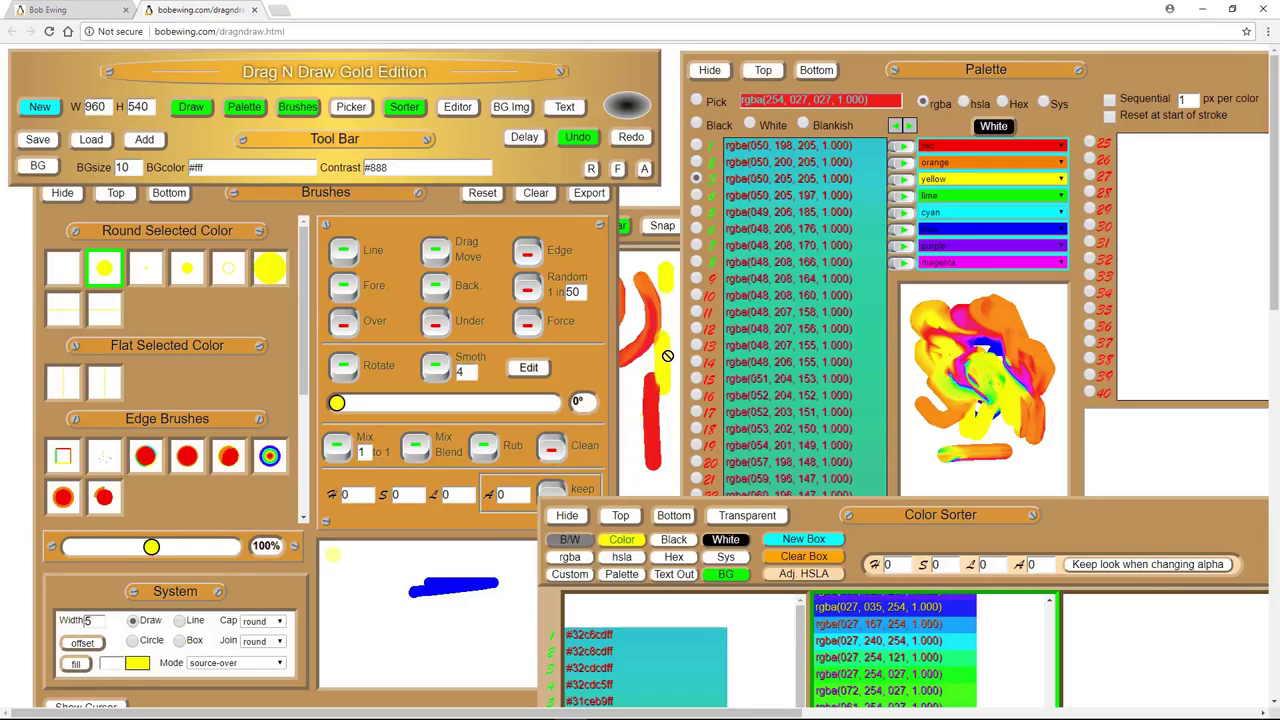
Paint a long yellow-orange stroke across the lower board and move the brush settings off it
left_click(697, 163)
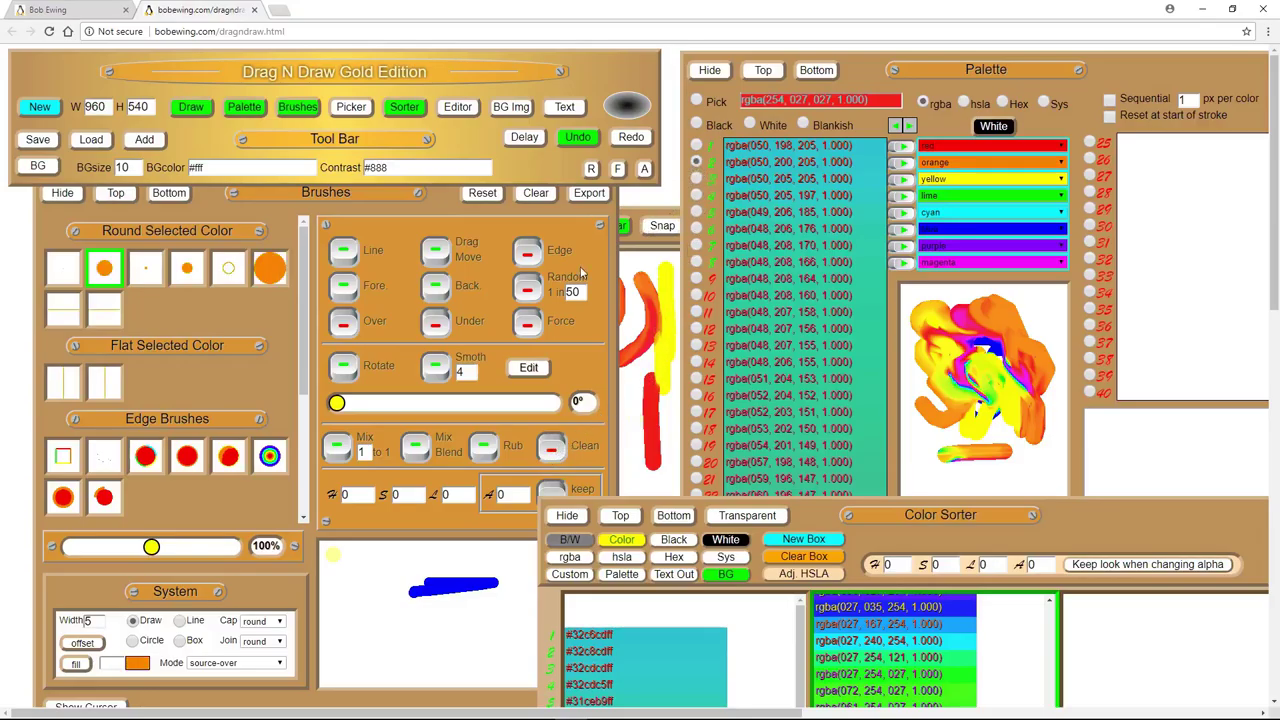
left_click(460, 230)
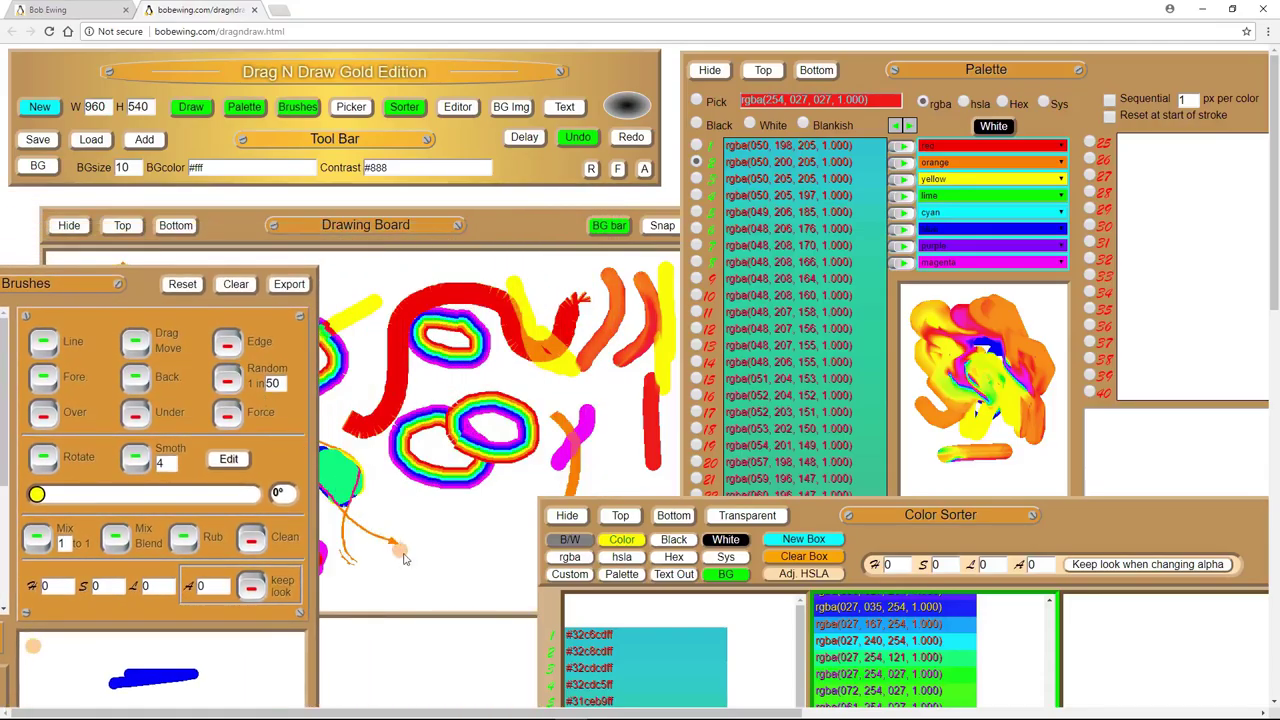
mouse_move(481, 580)
left_mouse_down()
mouse_move(417, 522)
mouse_move(369, 444)
mouse_move(386, 306)
left_mouse_up()
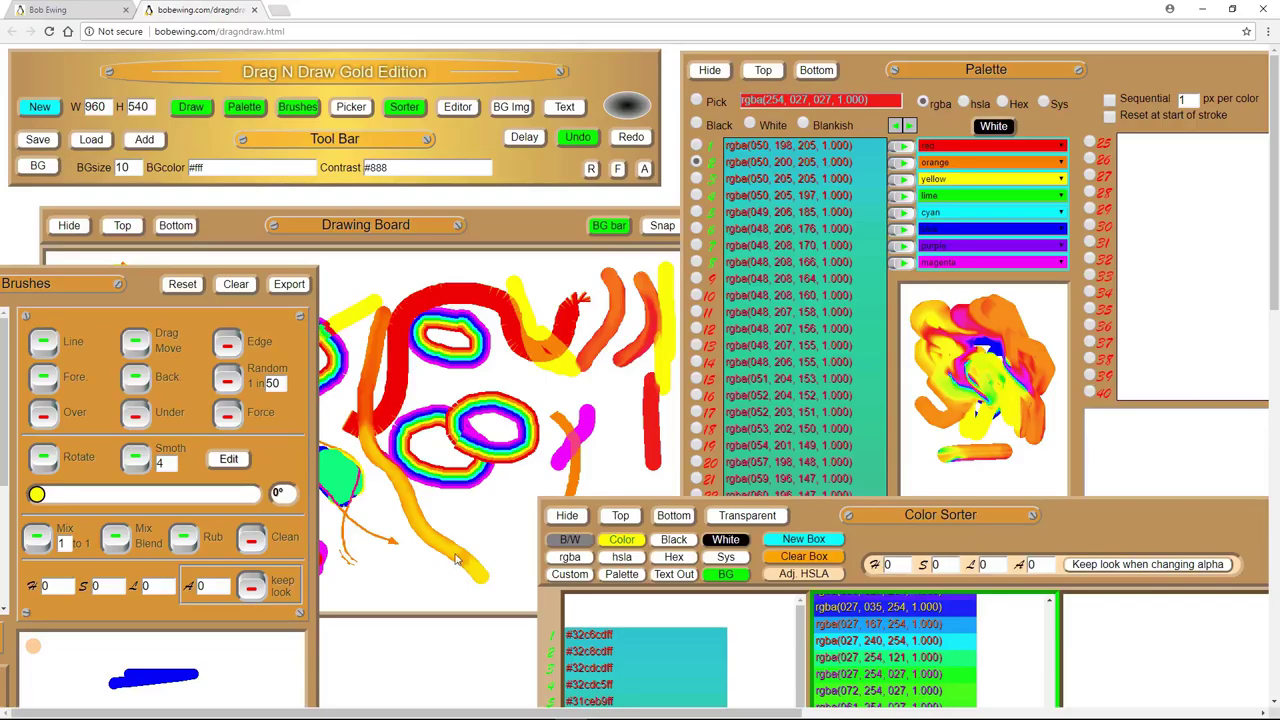
mouse_move(142, 296)
left_mouse_down()
mouse_move(334, 201)
mouse_move(703, 261)
mouse_move(1004, 220)
mouse_move(1057, 171)
left_mouse_up()
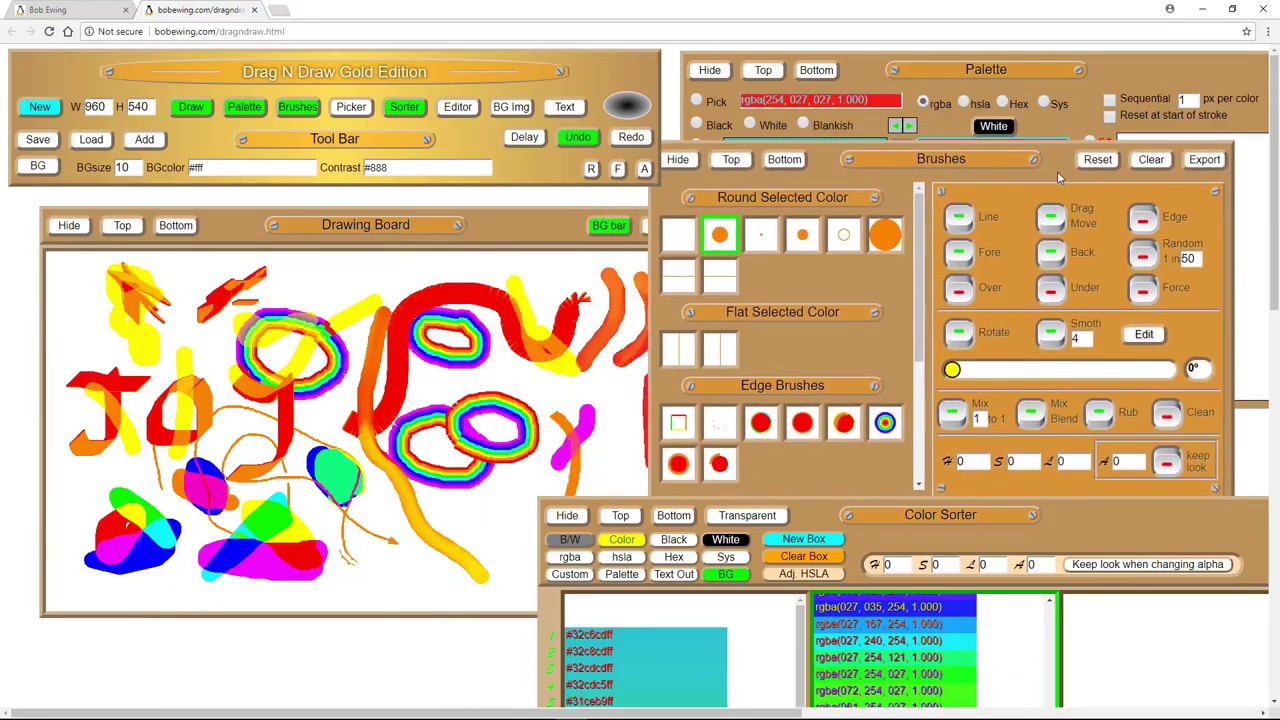